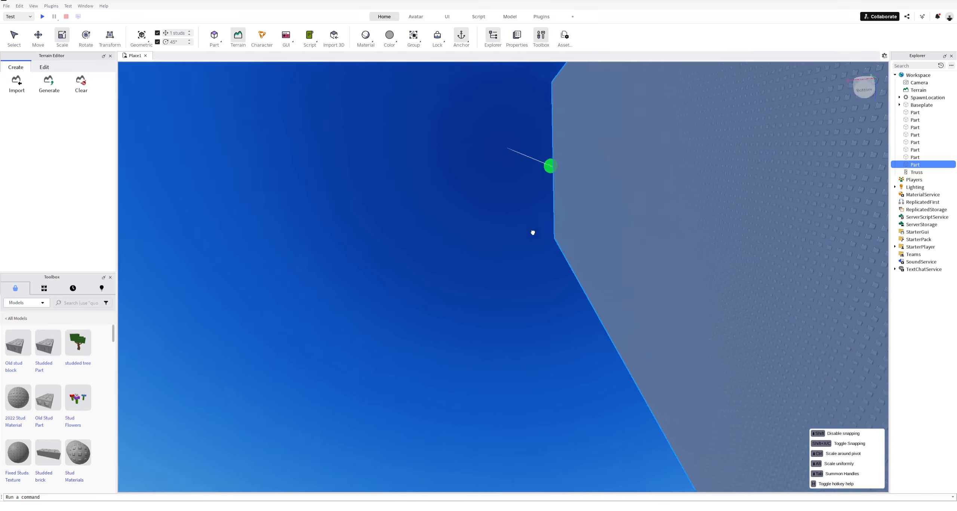
- Stretch the selected studded wall's top edge further upward
scroll(526, 226, up, 3)
drag(526, 227, 552, 292)
scroll(560, 203, down, 4)
right_drag(552, 292, 545, 243)
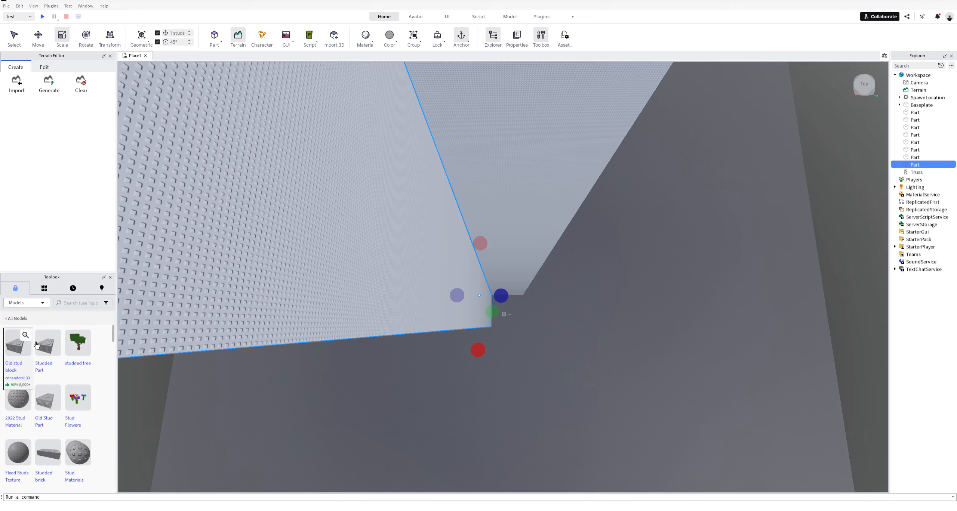
- Insert a Studded Part at the base of the tall wall's free corner and stretch it upward along the wall
drag(36, 345, 491, 251)
right_drag(577, 270, 553, 243)
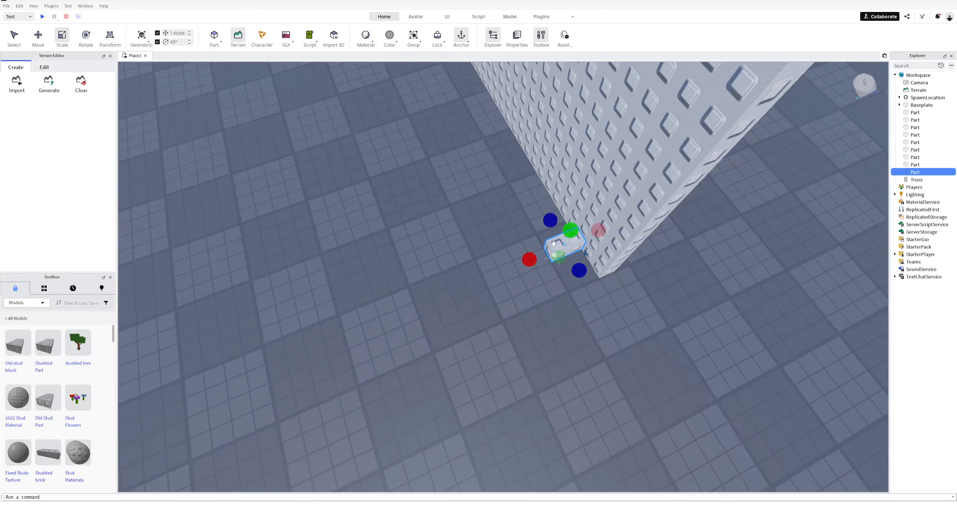
drag(569, 247, 600, 279)
right_drag(600, 280, 601, 279)
drag(600, 279, 600, 278)
right_drag(600, 279, 601, 278)
drag(600, 278, 601, 280)
right_drag(601, 278, 601, 279)
key(s)
key(a)
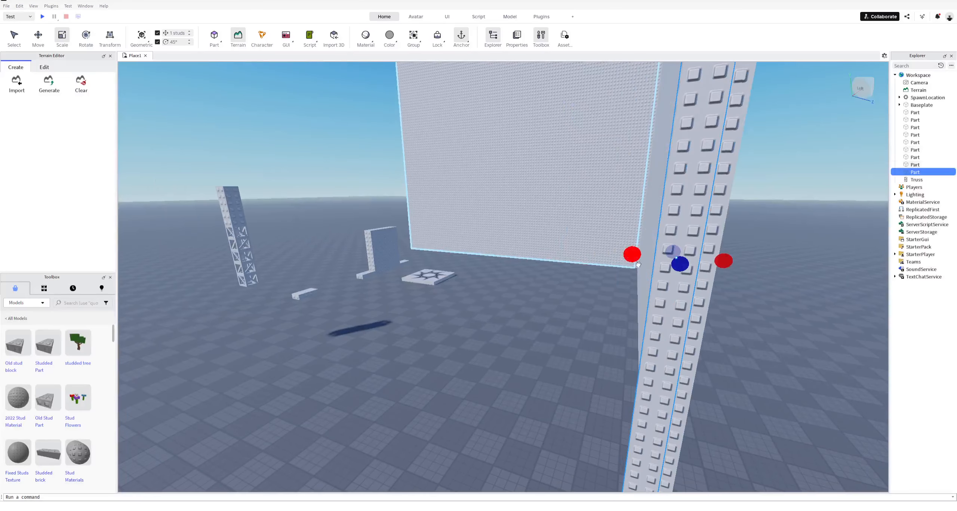
- Widen the new tall part sideways into a full wall panel beside the existing wall
drag(636, 257, 633, 256)
right_drag(636, 257, 633, 256)
drag(633, 256, 633, 255)
right_drag(633, 256, 633, 254)
drag(632, 255, 551, 221)
key(w)
right_drag(633, 255, 550, 221)
key(a)
key(w)
- Raise the top edge of the new wall panel toward the height of the neighbouring walls
scroll(550, 221, down, 5)
key(w)
key(w)
drag(559, 198, 617, 209)
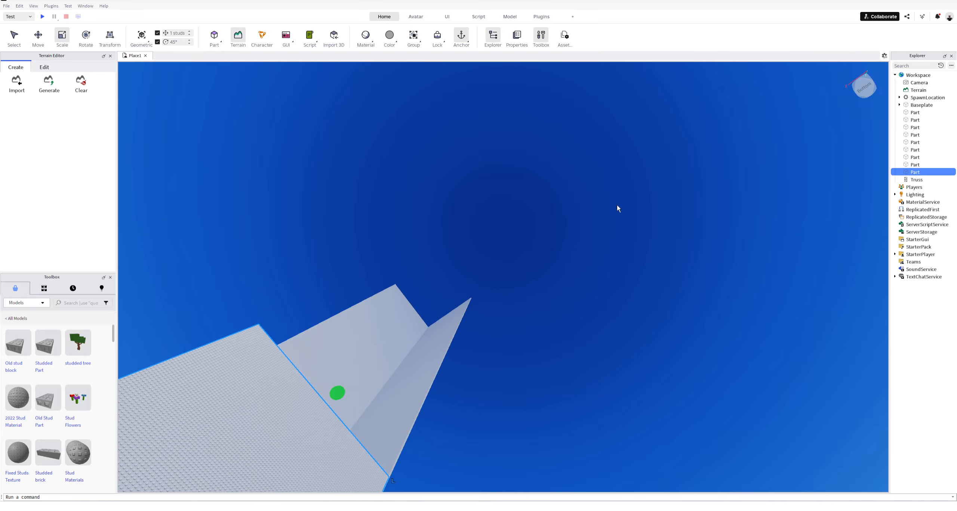
mouse_move(495, 250)
right_down()
mouse_move(495, 241)
mouse_move(481, 245)
right_up()
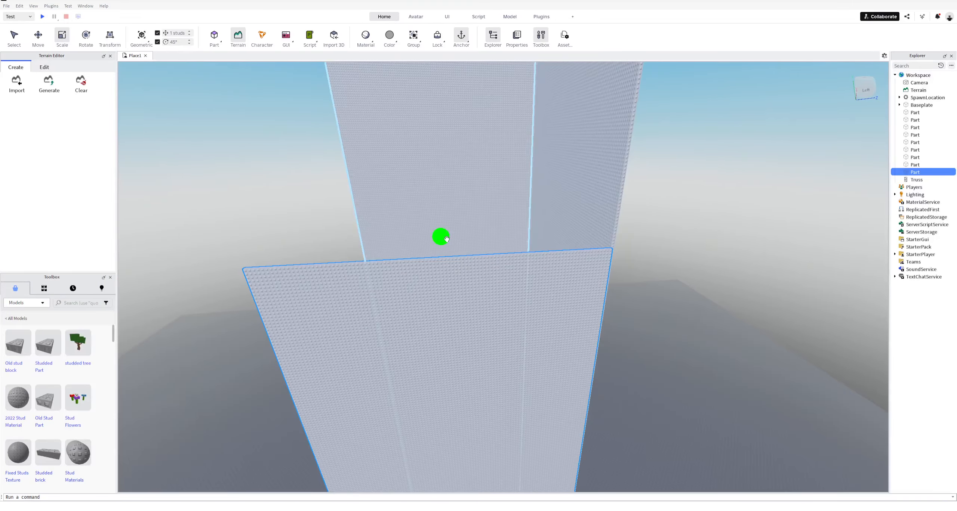
drag(446, 239, 446, 233)
right_drag(447, 239, 446, 233)
drag(446, 233, 447, 240)
right_drag(446, 232, 447, 240)
drag(447, 239, 446, 239)
right_drag(447, 240, 446, 239)
drag(446, 239, 521, 218)
right_drag(521, 218, 520, 219)
right_drag(318, 147, 318, 147)
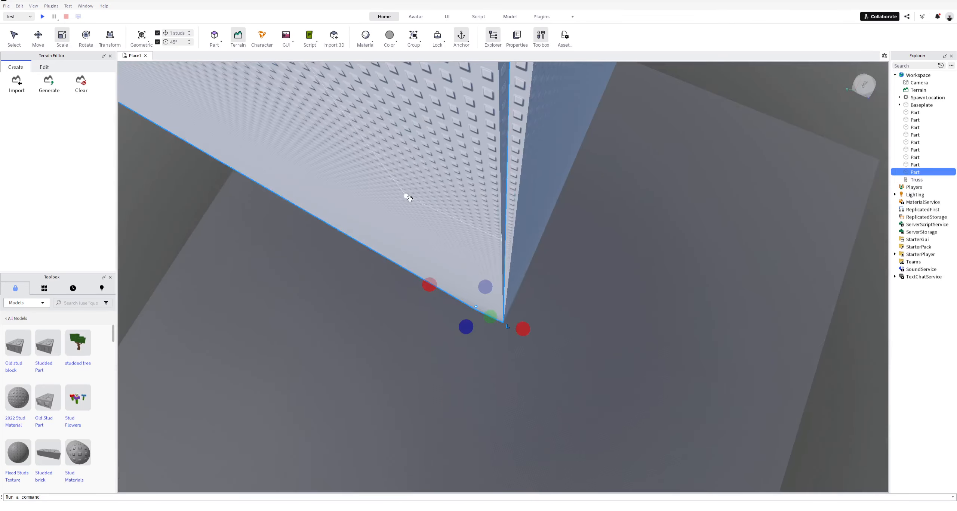
right_drag(433, 145, 423, 96)
drag(419, 102, 421, 110)
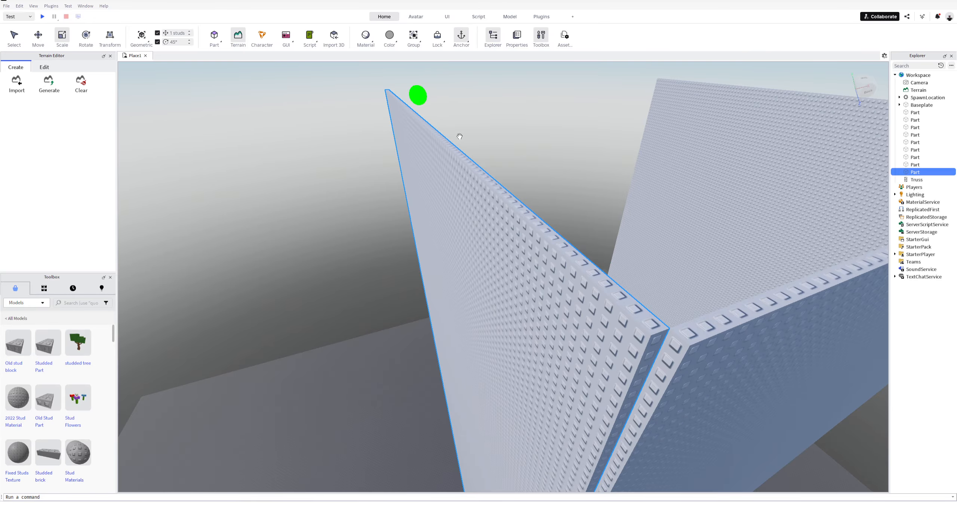
- Inspect the top edges and inner corners where the walls meet, and deselect the wall
right_drag(459, 132, 590, 234)
scroll(598, 234, up, 4)
scroll(625, 277, up, 6)
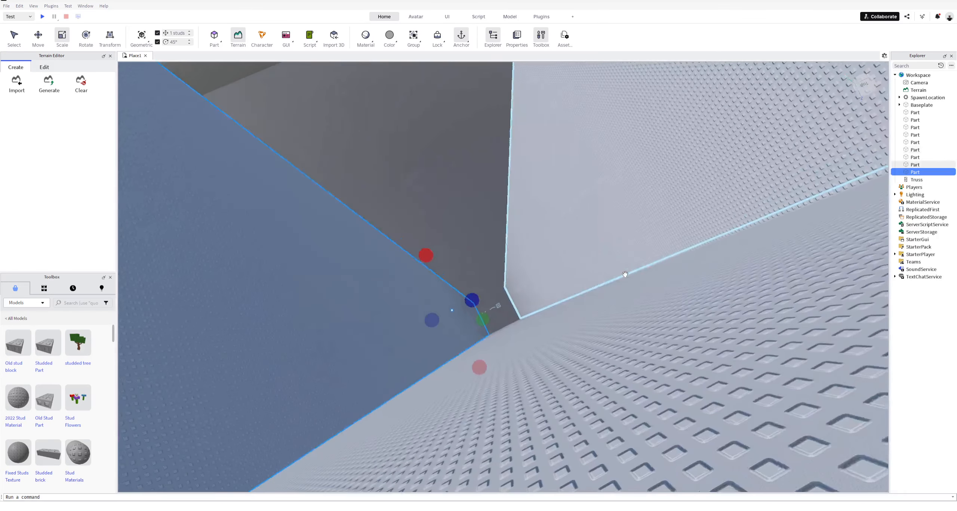
right_drag(625, 277, 542, 313)
scroll(625, 278, up, 3)
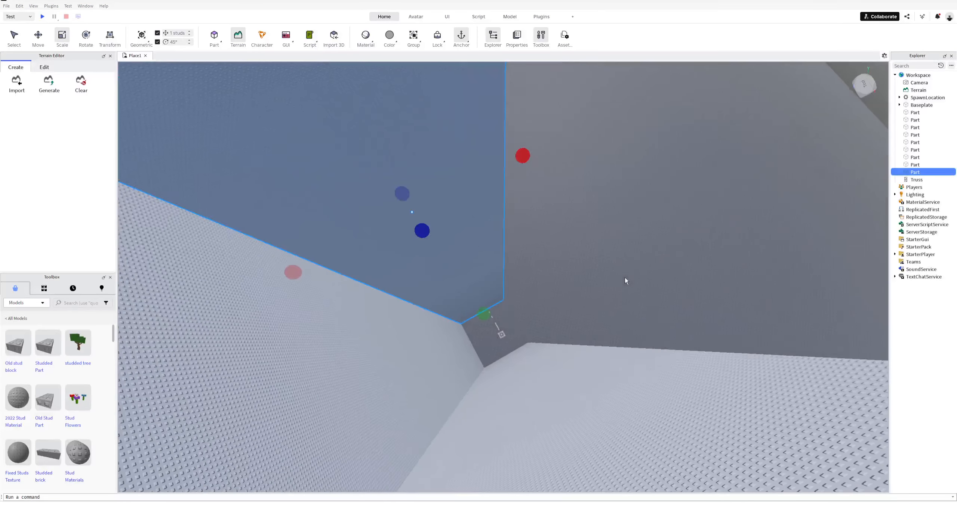
scroll(625, 277, up, 8)
click(615, 287)
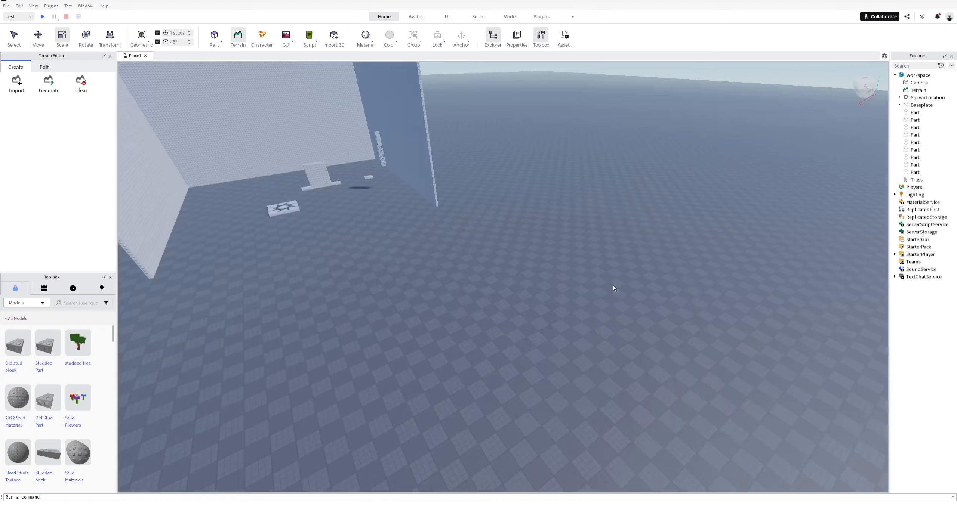
- Insert a Studded Part on the open fourth side and stretch it along the ground to the opposite wall
key(w)
key(s)
key(d)
drag(48, 349, 854, 397)
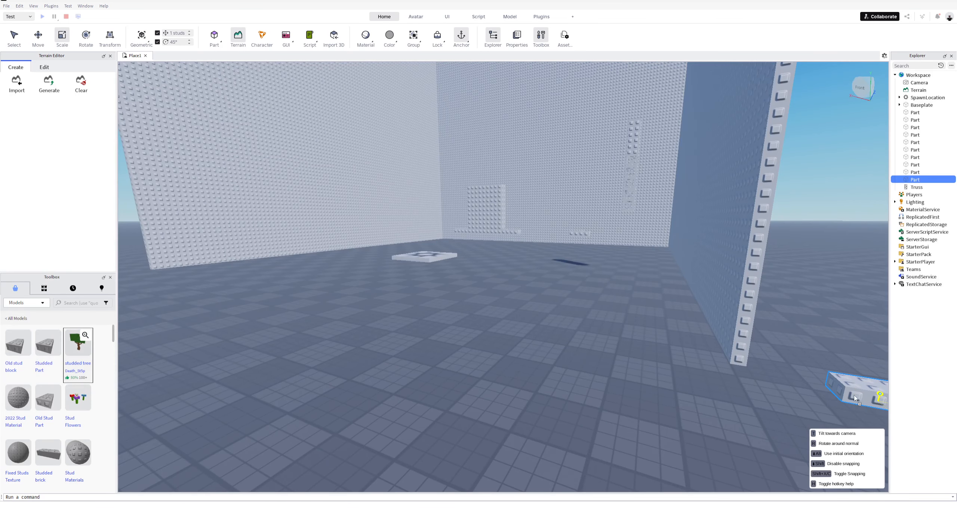
drag(697, 358, 280, 280)
key(a)
right_drag(706, 276, 296, 316)
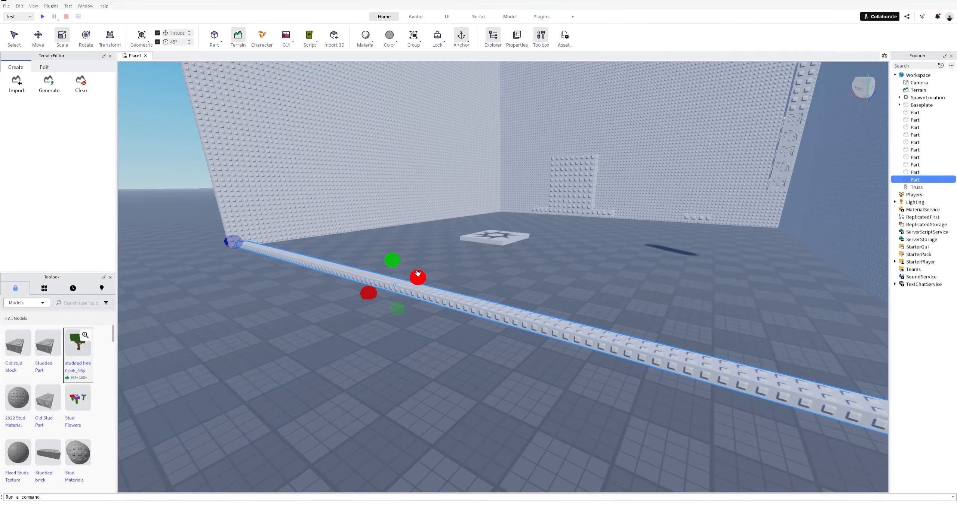
- Adjust the thickness of the ground strip and stretch it upward into a fourth wall
drag(418, 274, 367, 299)
drag(388, 262, 386, 213)
scroll(385, 213, down, 10)
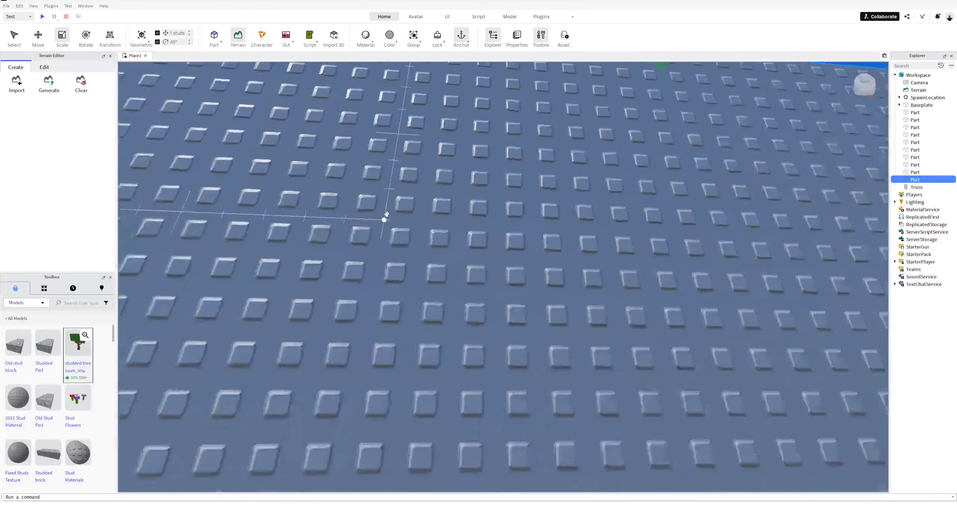
scroll(386, 214, up, 8)
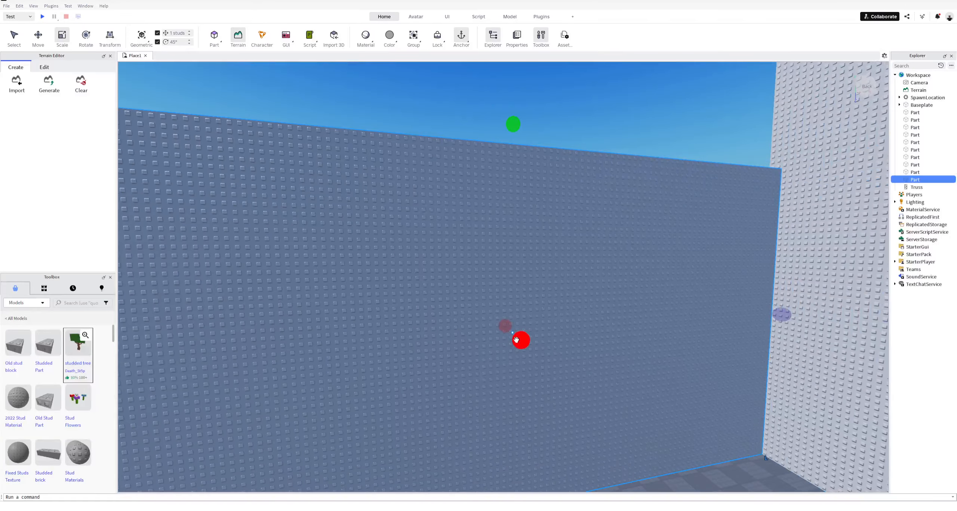
drag(516, 340, 510, 334)
- Adjust the ends of the fourth wall and the adjoining wall so they meet at the outer corners
click(519, 347)
right_drag(510, 334, 506, 384)
key(a)
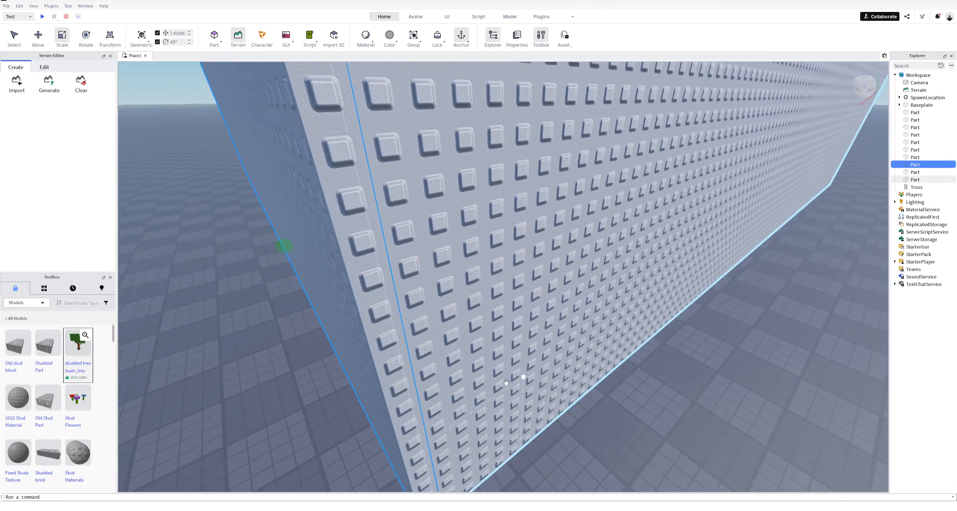
drag(491, 341, 488, 470)
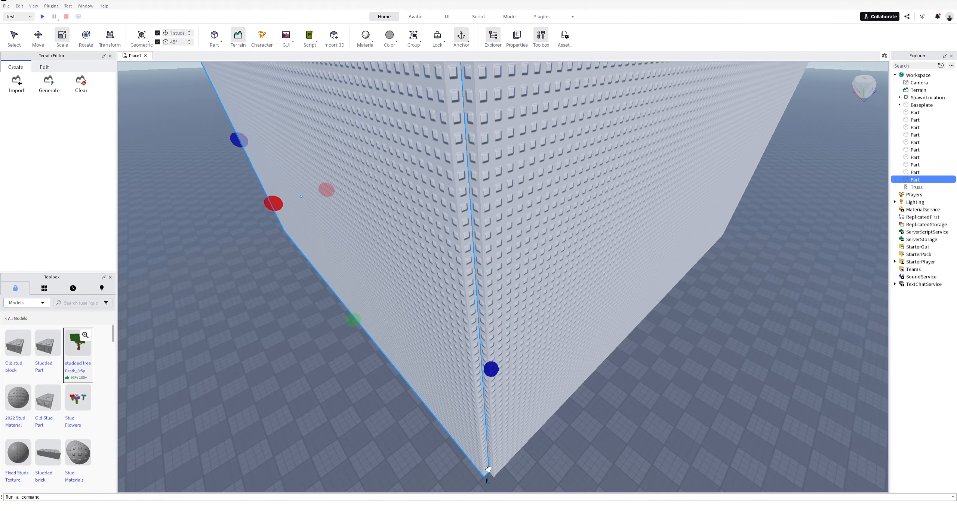
key(w)
right_drag(488, 469, 626, 330)
mouse_move(361, 354)
mouse_down()
mouse_move(335, 395)
mouse_move(496, 363)
mouse_move(509, 364)
mouse_move(523, 398)
mouse_move(514, 378)
mouse_move(519, 384)
mouse_up()
right_drag(518, 385, 578, 367)
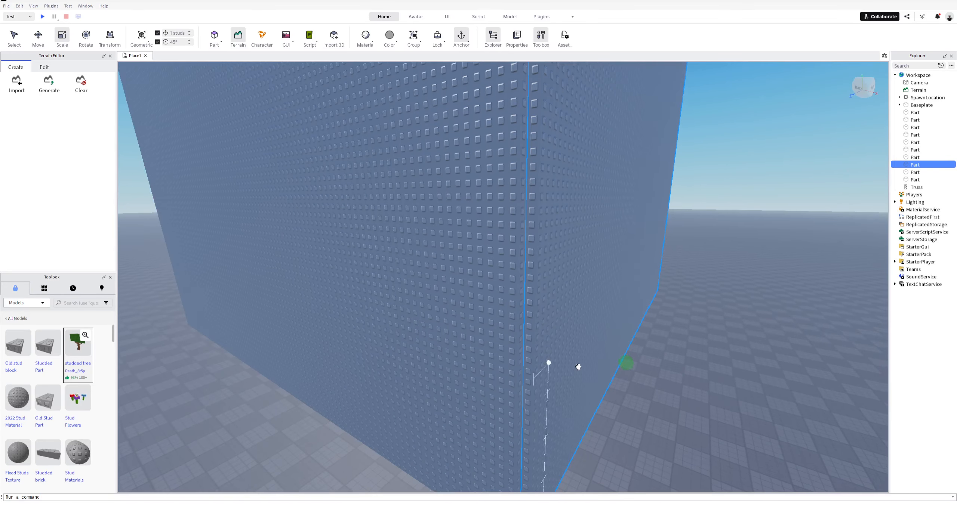
click(698, 409)
scroll(619, 271, up, 6)
scroll(770, 251, down, 3)
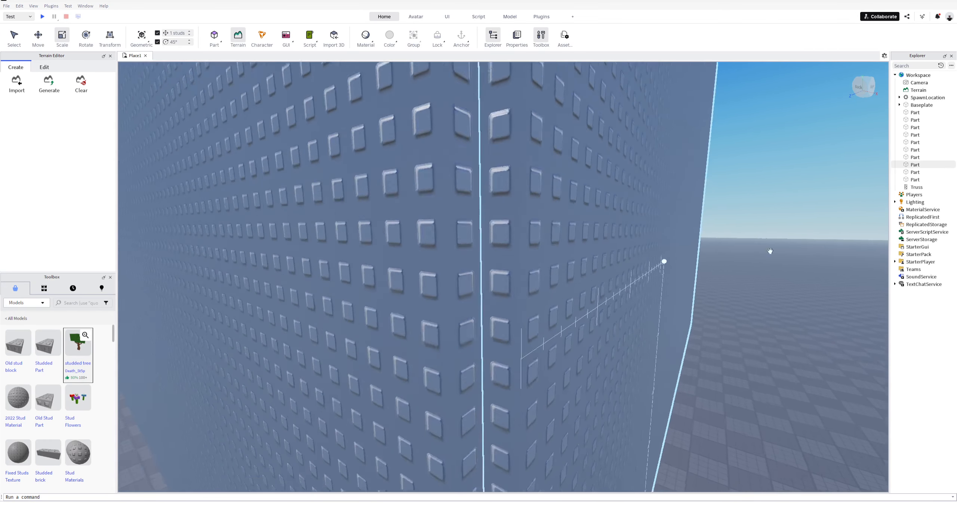
scroll(770, 251, down, 3)
right_drag(835, 248, 711, 284)
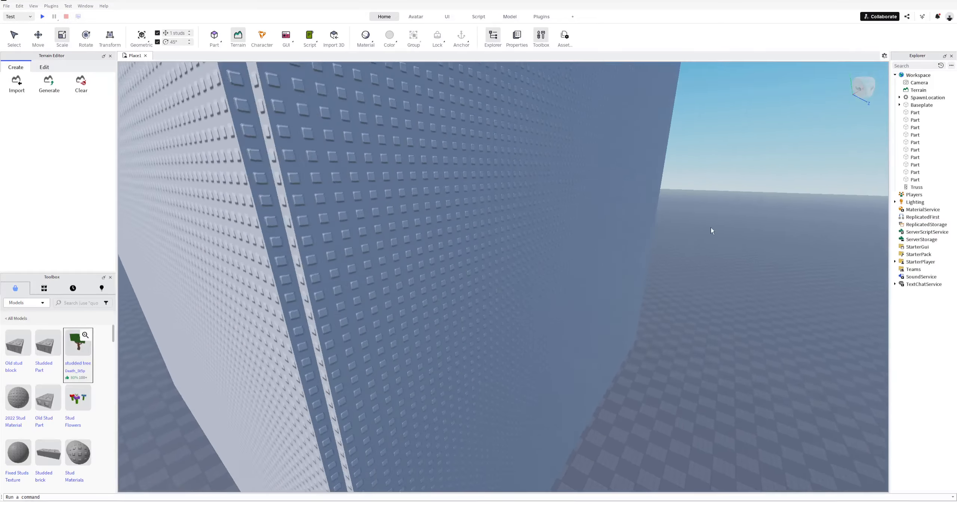
key(w)
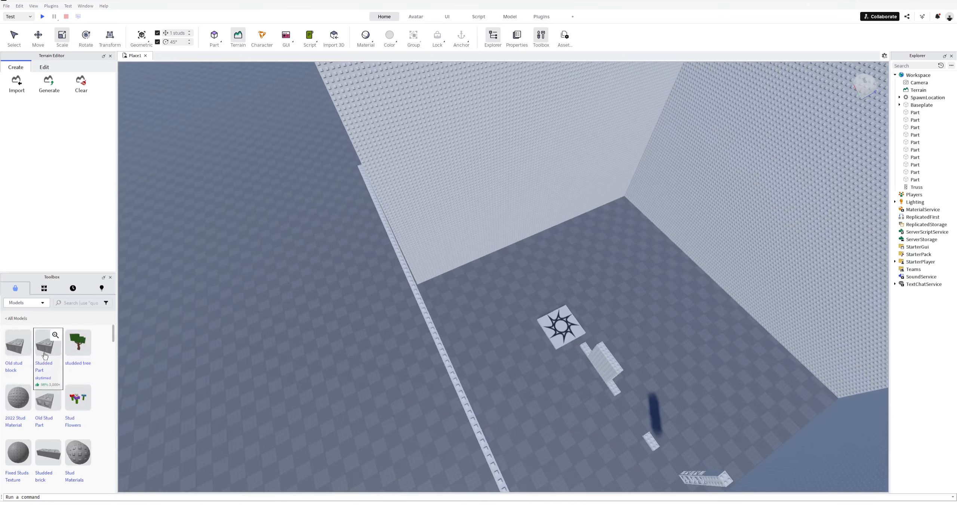
drag(45, 351, 409, 276)
key(a)
key(w)
drag(507, 268, 498, 267)
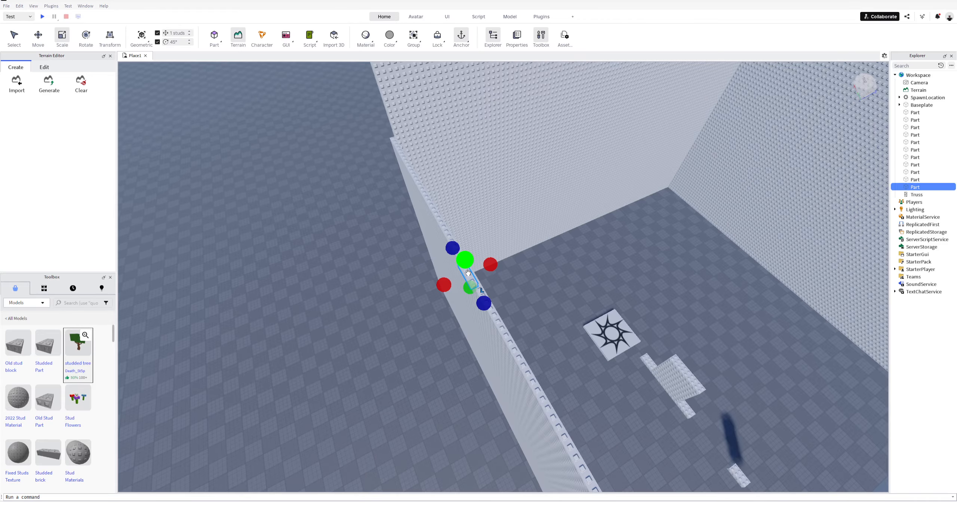
key(a)
right_drag(468, 273, 463, 274)
key(w)
drag(475, 274, 477, 278)
right_drag(500, 279, 503, 280)
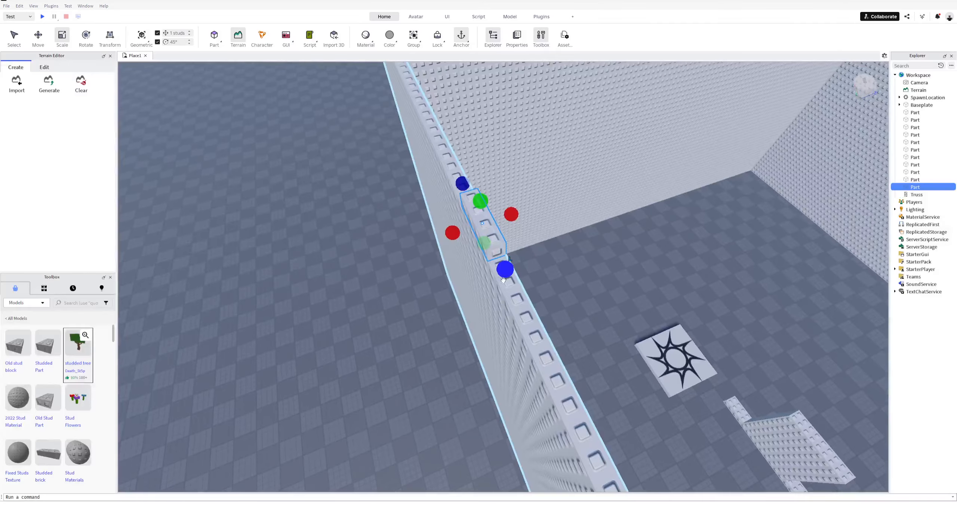
right_click(486, 227)
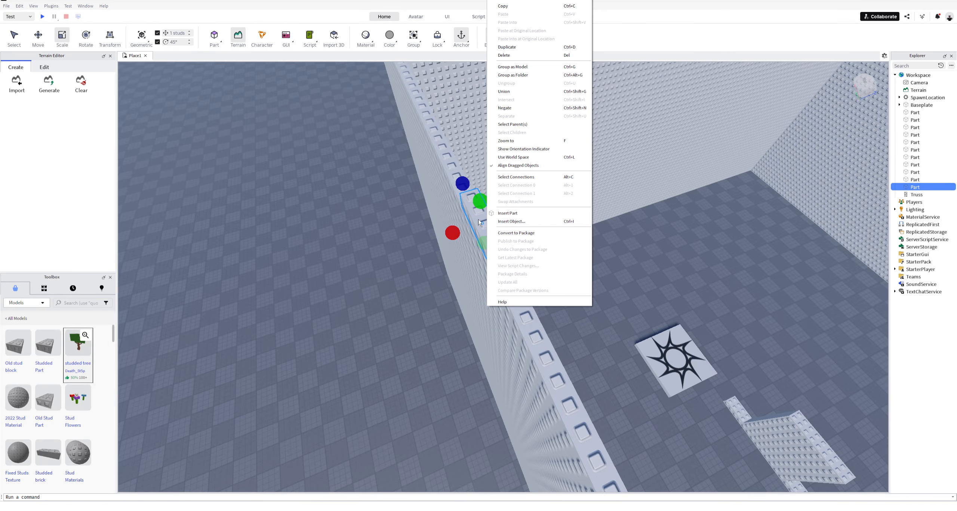
click(512, 56)
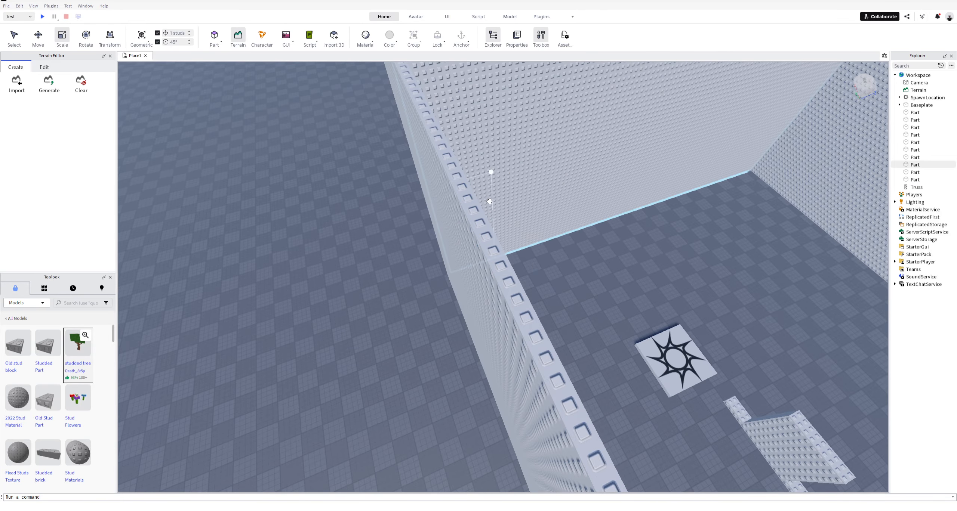
- Raise the top edge of the fourth wall to match the other three walls, and deselect it
right_drag(489, 226, 599, 226)
key(s)
click(448, 394)
drag(510, 319, 541, 260)
drag(306, 306, 442, 317)
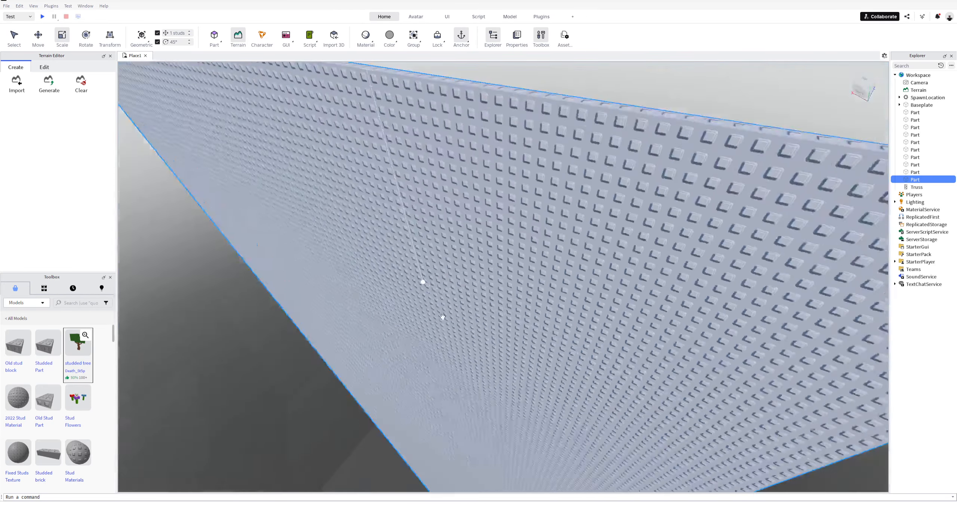
right_drag(442, 317, 421, 262)
drag(333, 231, 332, 231)
right_drag(333, 231, 333, 230)
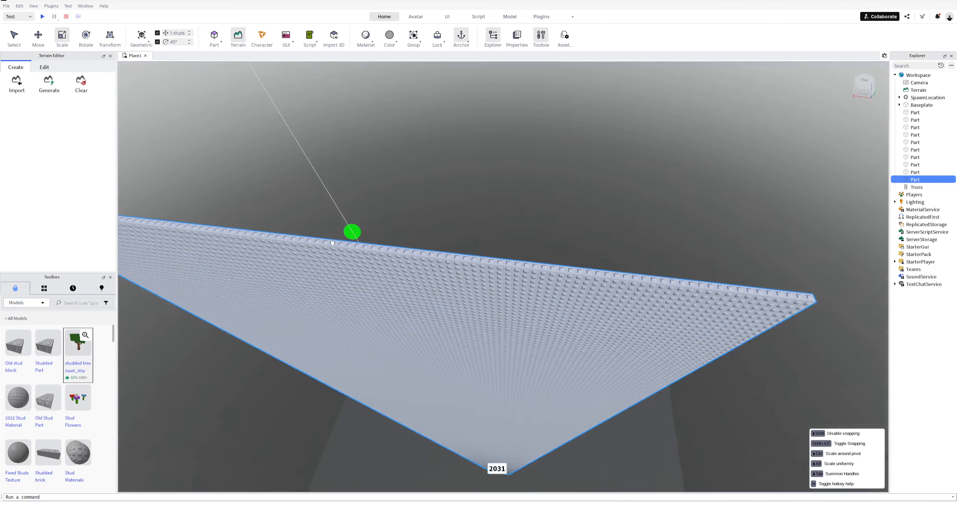
drag(333, 231, 332, 230)
right_drag(332, 230, 332, 230)
drag(331, 230, 332, 231)
right_drag(331, 231, 332, 231)
mouse_move(332, 230)
mouse_down()
mouse_move(440, 252)
mouse_move(474, 290)
mouse_move(566, 302)
mouse_move(484, 311)
mouse_move(346, 276)
mouse_move(318, 202)
mouse_move(500, 248)
mouse_move(448, 252)
mouse_move(483, 218)
mouse_up()
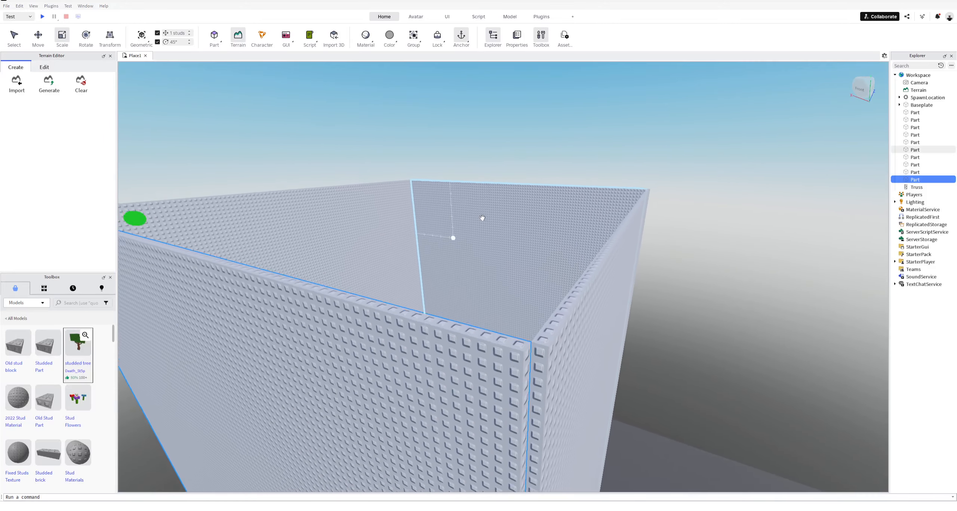
click(608, 180)
- Select the SpawnLocation plate inside the walls and adjust its height
key(w)
right_drag(609, 180, 553, 271)
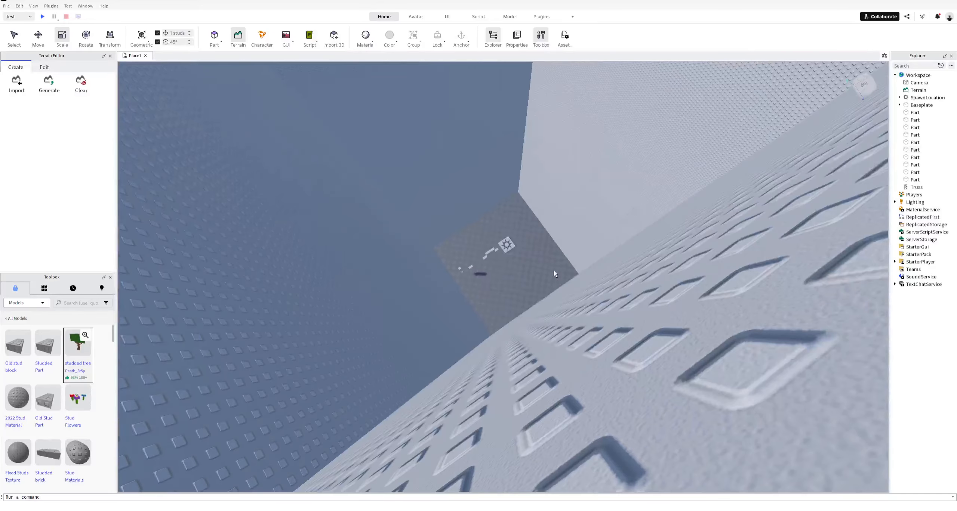
scroll(175, 340, up, 5)
right_drag(590, 243, 591, 242)
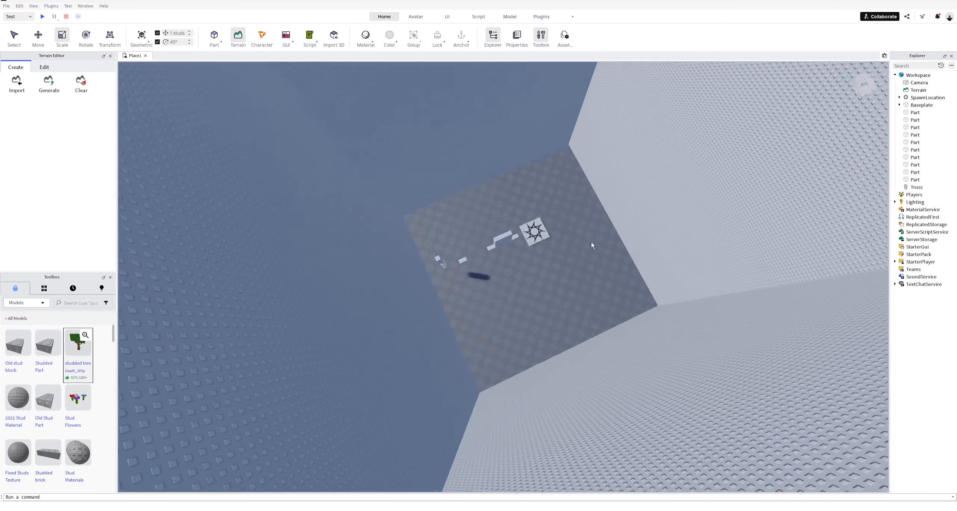
scroll(590, 242, up, 5)
click(499, 221)
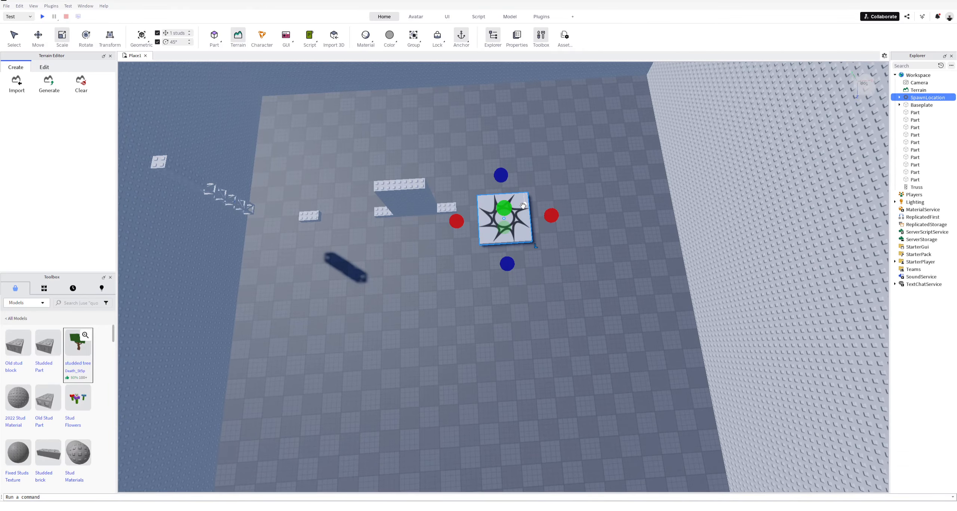
right_drag(566, 205, 572, 210)
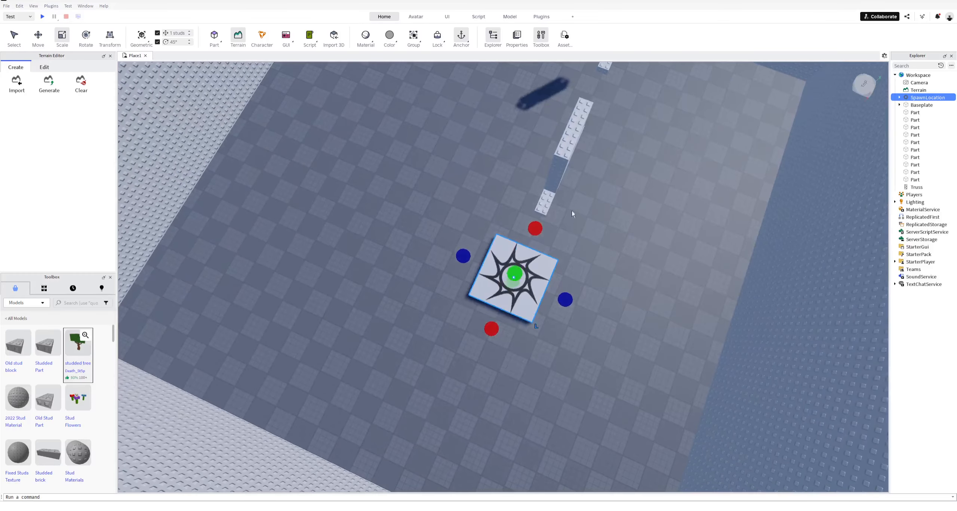
mouse_move(516, 273)
mouse_down()
mouse_move(576, 256)
mouse_move(519, 248)
mouse_move(491, 304)
mouse_move(495, 297)
mouse_move(448, 261)
mouse_move(373, 270)
mouse_move(202, 213)
mouse_move(504, 285)
mouse_up()
right_drag(721, 255, 721, 255)
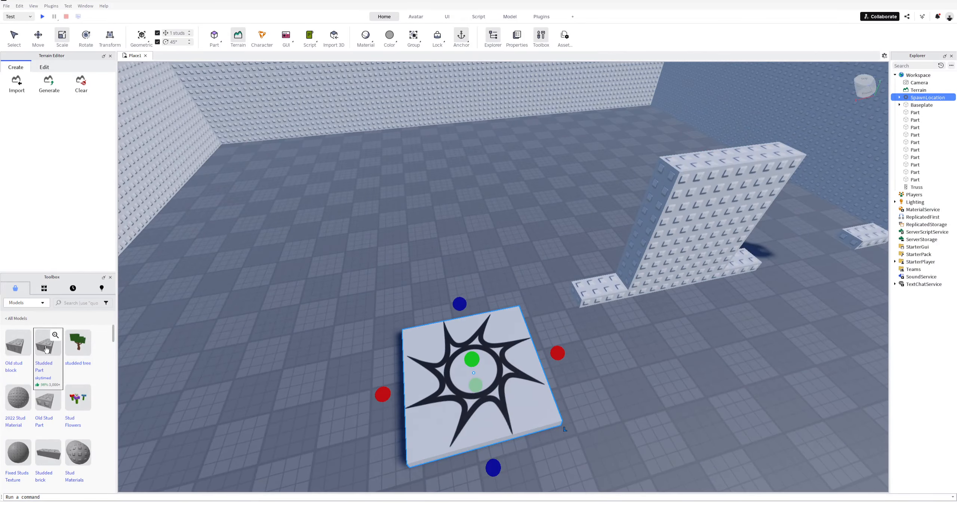
- Insert a Studded Part in the inner floor corner and stretch it wall to wall as a studded floor
drag(83, 306, 203, 176)
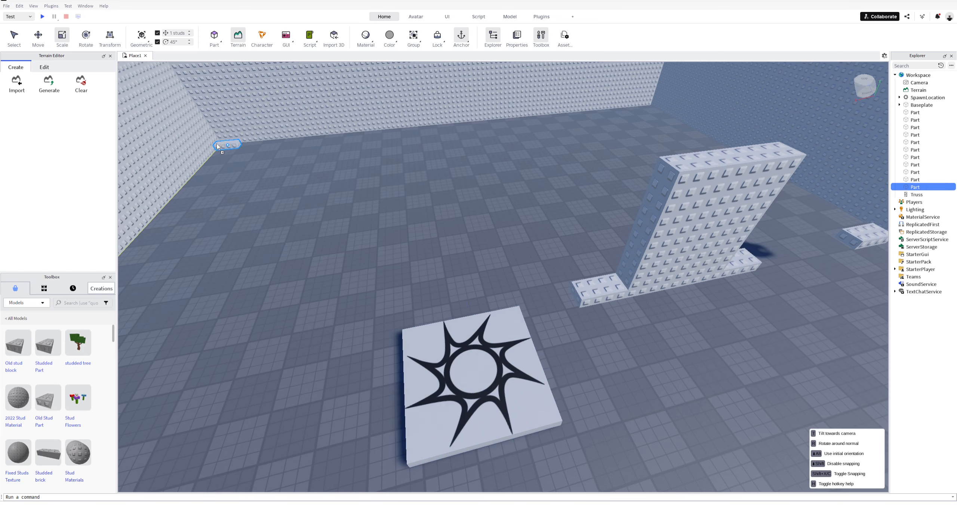
drag(217, 145, 217, 146)
drag(254, 144, 576, 124)
right_drag(486, 231, 553, 269)
drag(380, 306, 306, 243)
click(392, 257)
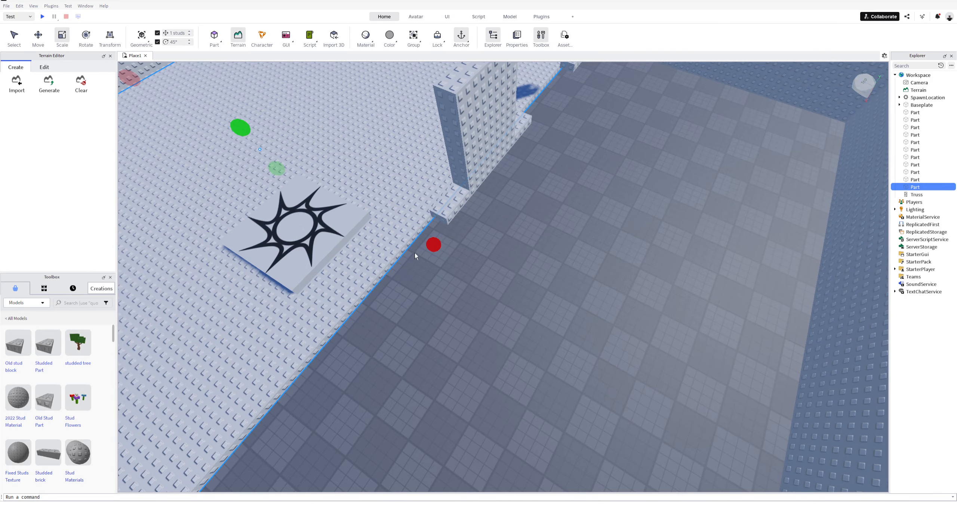
drag(432, 246, 845, 367)
- Stretch the studded floor outward to cover the remaining bare ground up to the tower walls
key(a)
drag(459, 246, 470, 310)
drag(440, 276, 490, 342)
drag(551, 277, 521, 322)
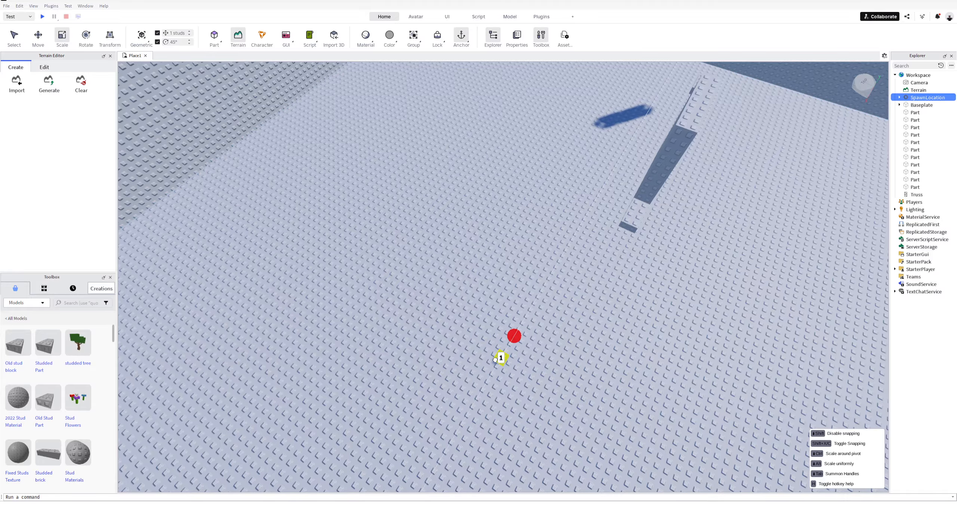
- Bring the SpawnLocation plate up onto the studded floor and reposition it near the obstacle parts
drag(496, 360, 498, 360)
right_click(531, 358)
click(515, 336)
right_drag(515, 336, 427, 339)
scroll(427, 339, up, 3)
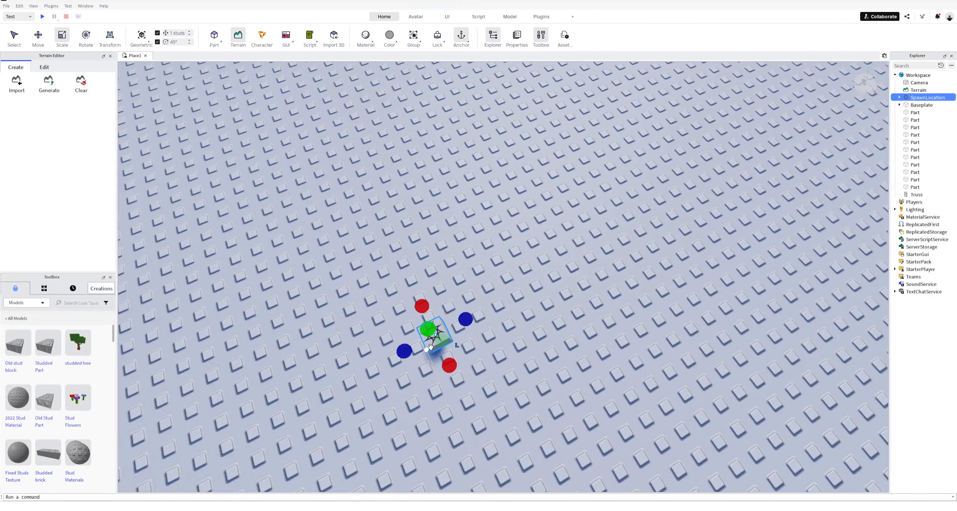
drag(430, 348, 451, 269)
right_drag(448, 269, 451, 270)
drag(451, 270, 446, 271)
right_drag(451, 270, 445, 271)
drag(445, 271, 453, 158)
key(ctrl+1)
- Search the Toolbox models for "truss" and place a Truss ladder on top of the studded column
right_drag(453, 158, 452, 156)
key(d)
key(s)
right_drag(850, 277, 841, 280)
key(d)
key(w)
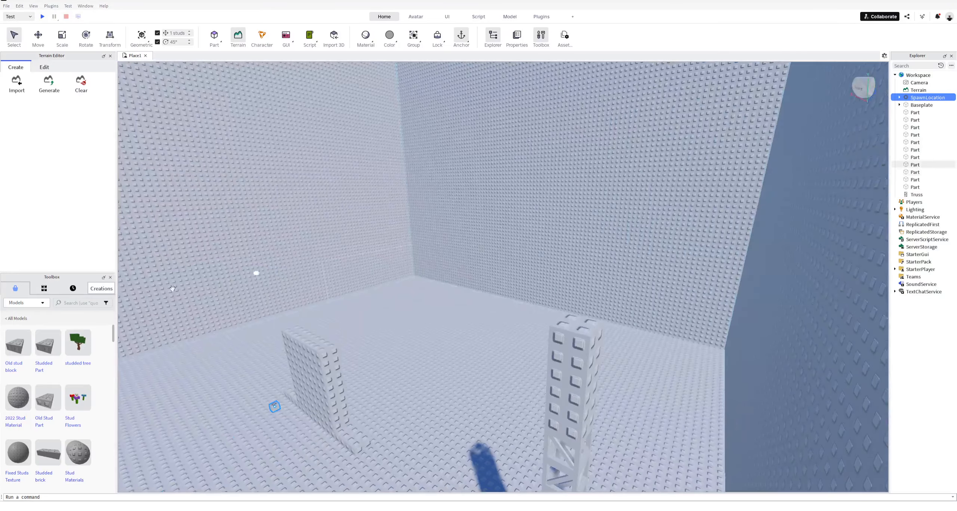
click(75, 303)
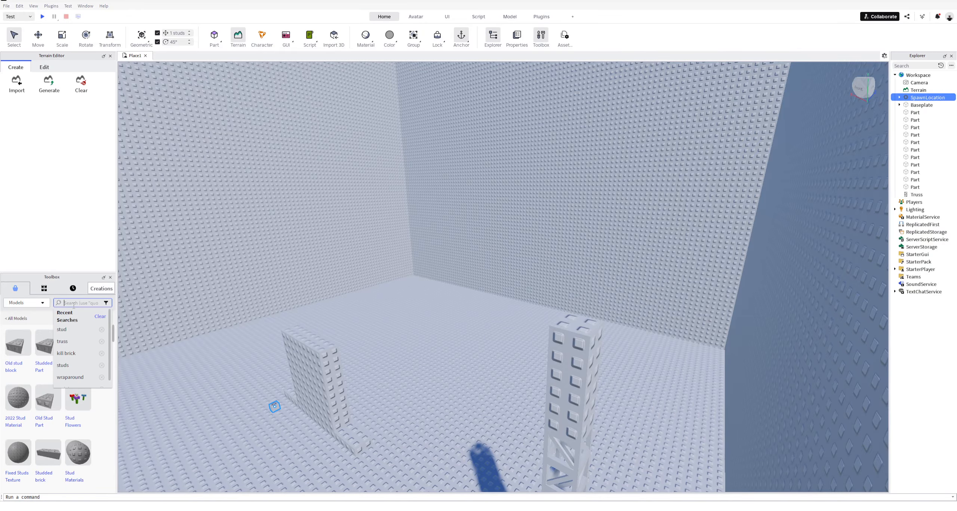
text(tryus)
key(BackSpace)
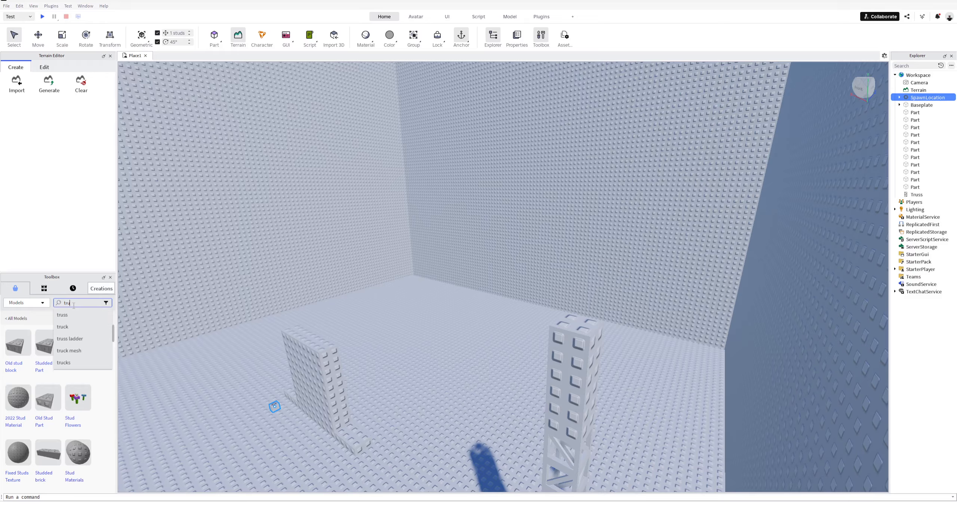
text(ss)
key(BackSpace)
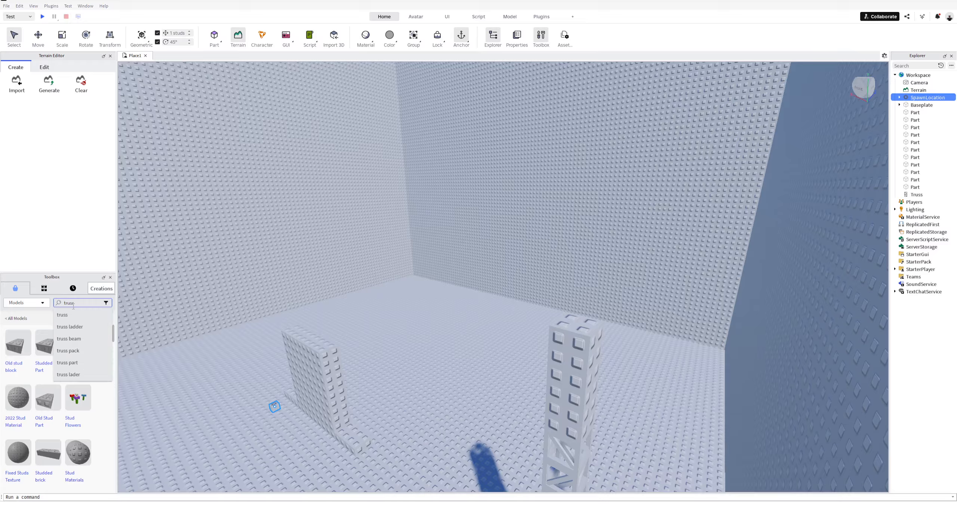
click(74, 317)
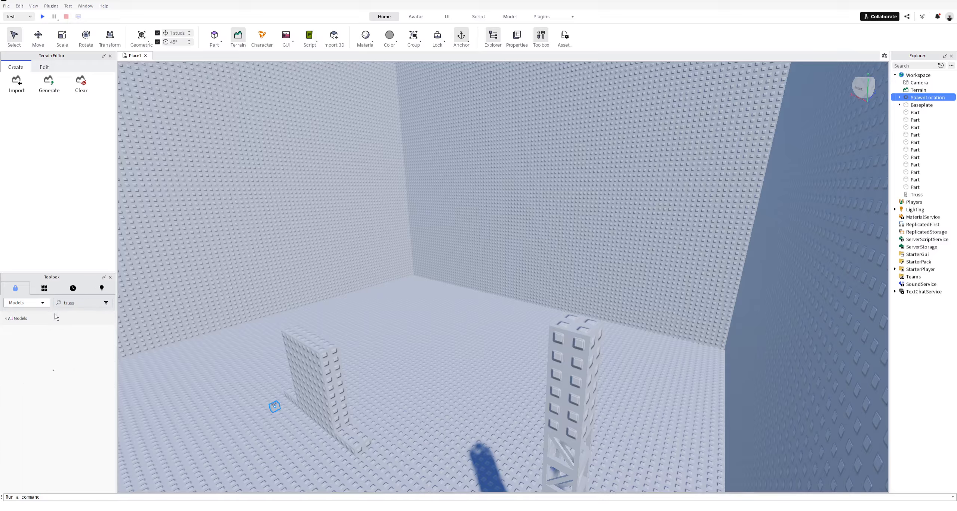
drag(18, 342, 585, 325)
- Search the Toolbox models for "stud" and place a studded block against the far wall
click(75, 303)
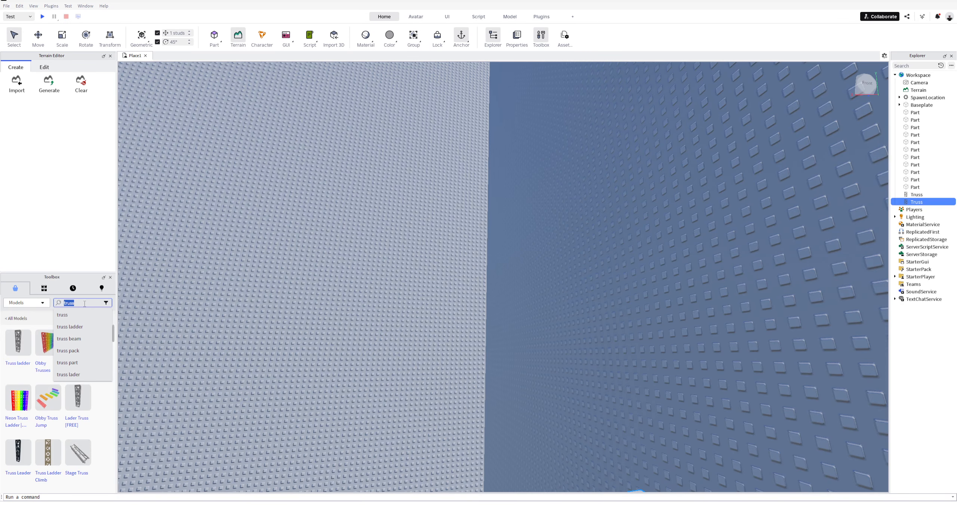
text(sty)
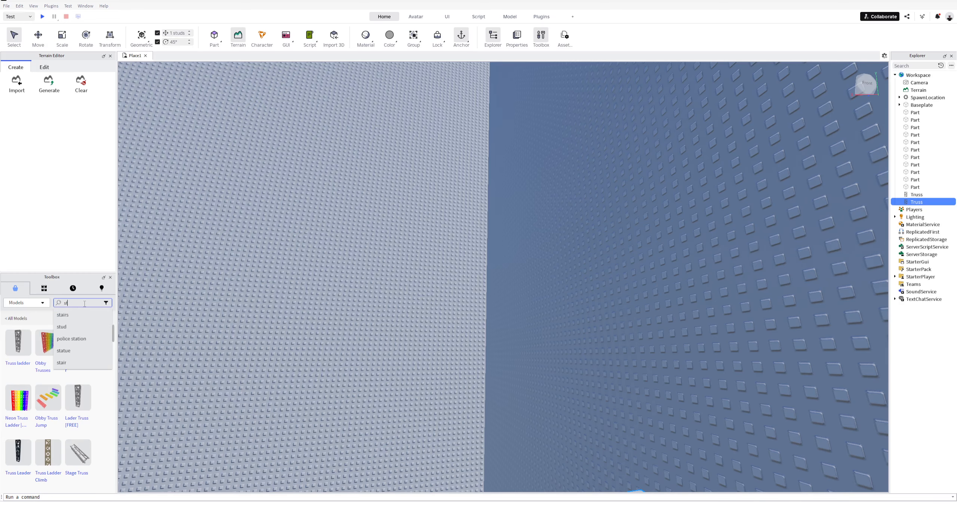
key(Return)
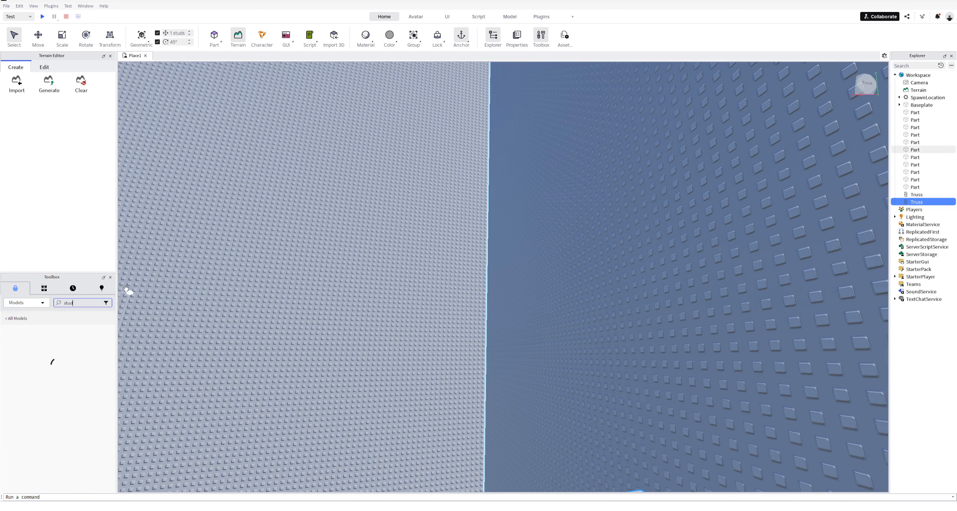
drag(20, 359, 255, 343)
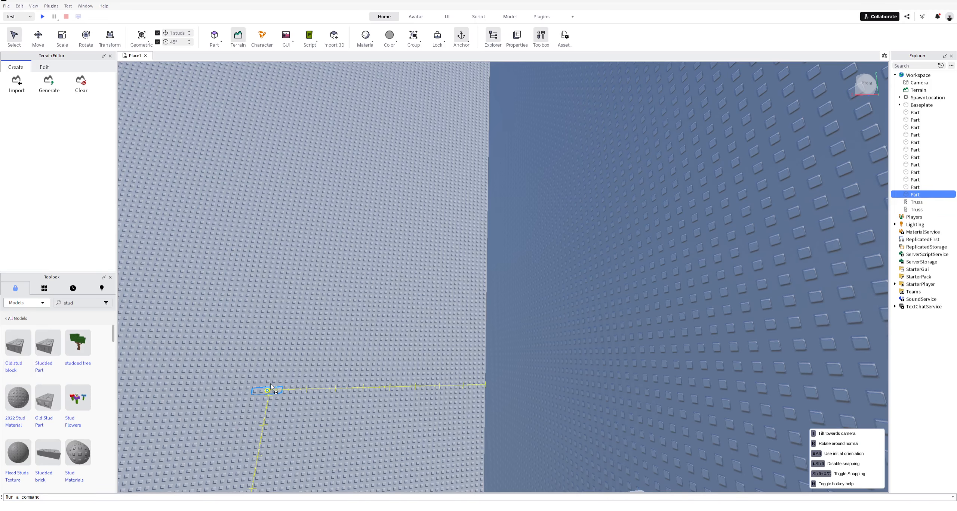
click(316, 452)
scroll(379, 399, down, 5)
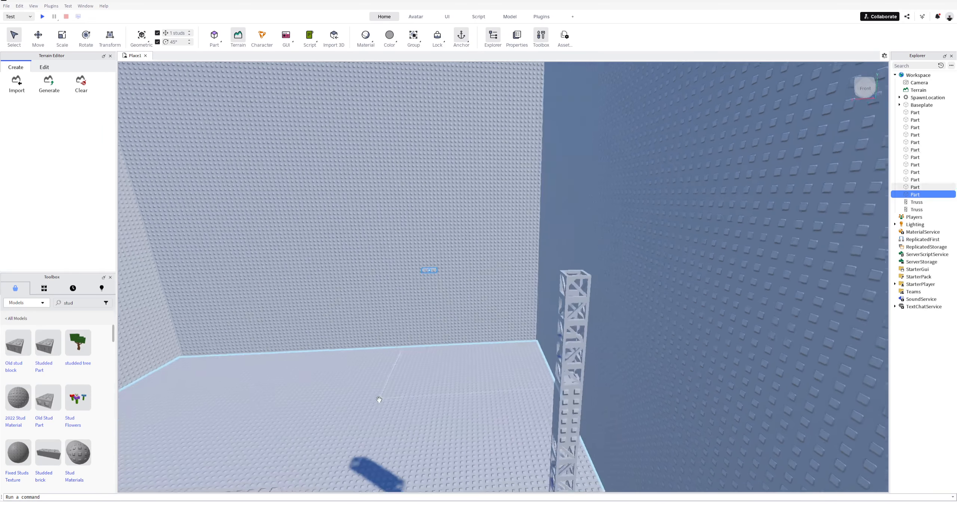
right_drag(379, 399, 386, 224)
scroll(389, 262, up, 2)
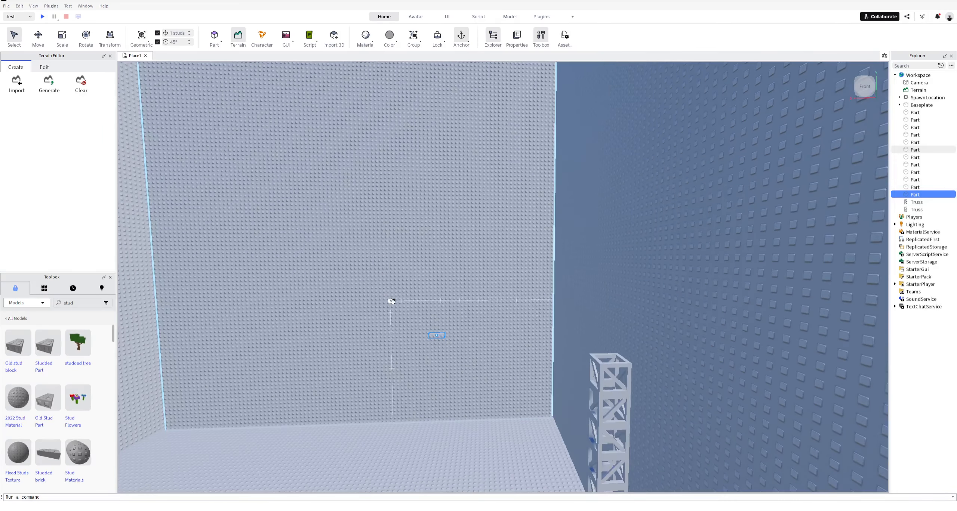
- Move the studded block from the far wall onto the top of the new truss
click(37, 36)
click(13, 38)
scroll(468, 316, down, 1)
drag(436, 335, 584, 334)
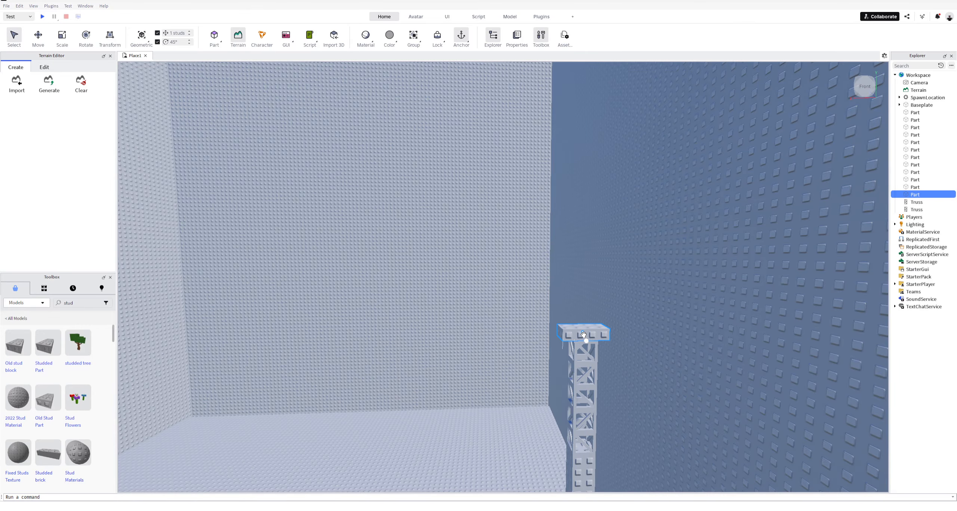
- Raise the studded block 7 studs above the truss and lower it again close to the truss top
click(38, 36)
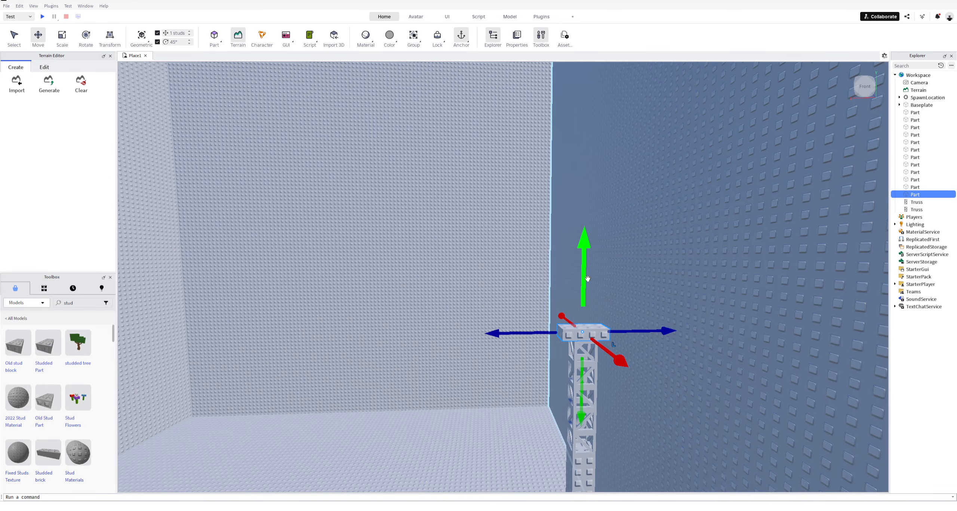
drag(584, 279, 568, 199)
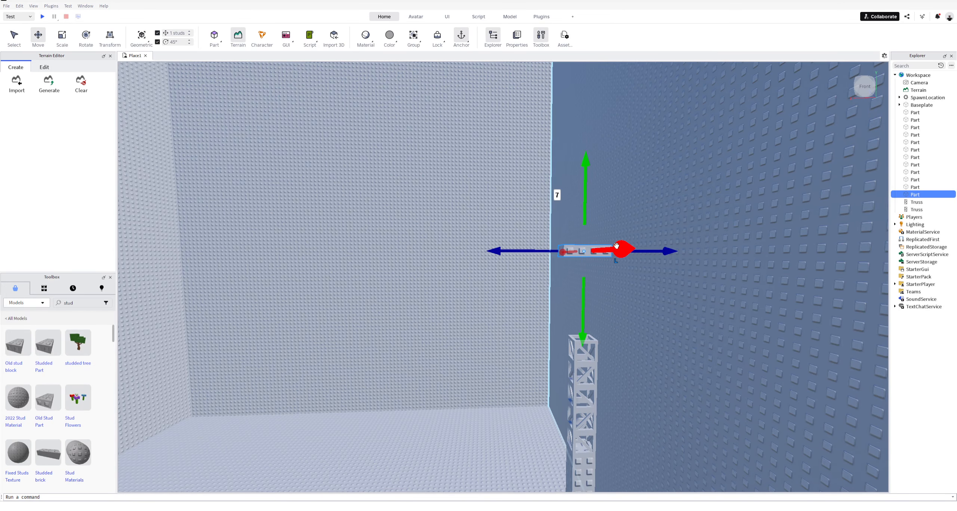
right_drag(630, 254, 449, 332)
scroll(483, 321, up, 3)
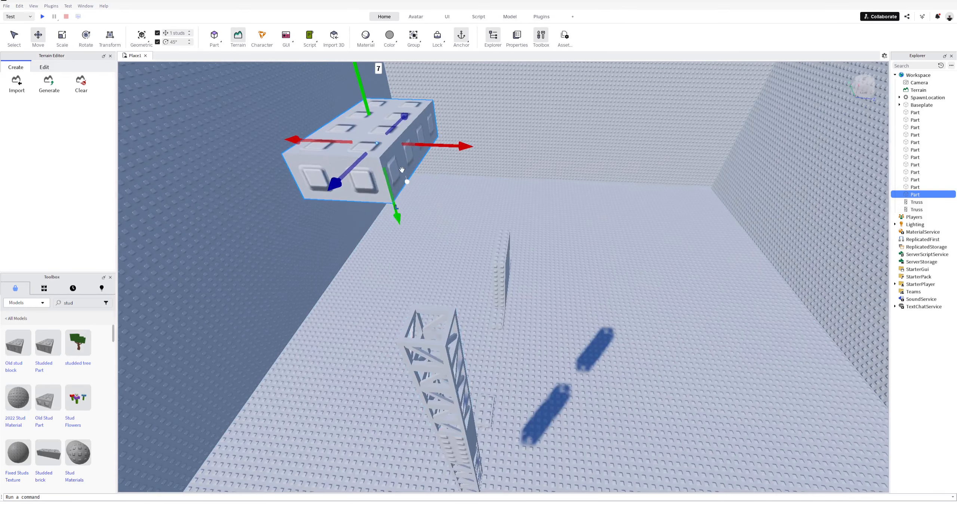
drag(396, 217, 443, 350)
key(a)
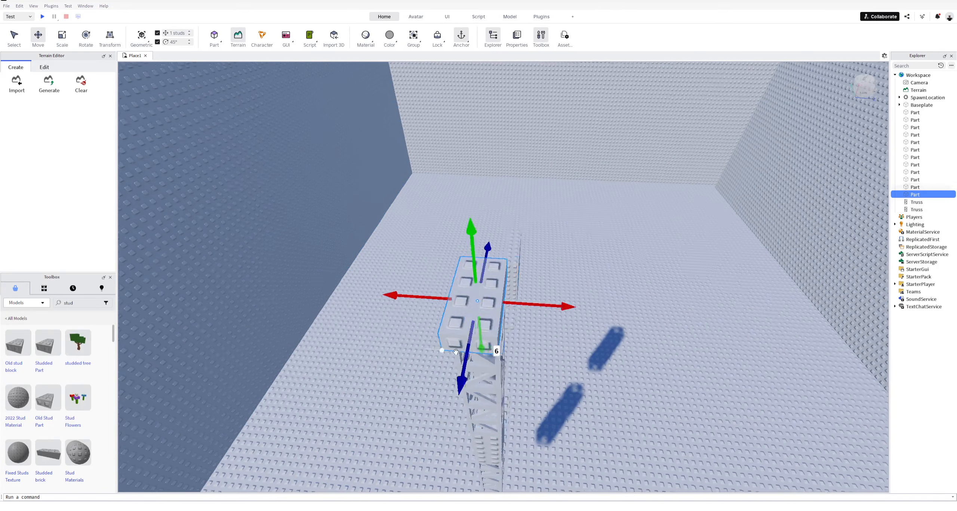
- Lift the studded block 8 studs straight up above the truss
right_drag(443, 351, 538, 299)
right_drag(536, 223, 470, 245)
key(q)
scroll(561, 230, down, 10)
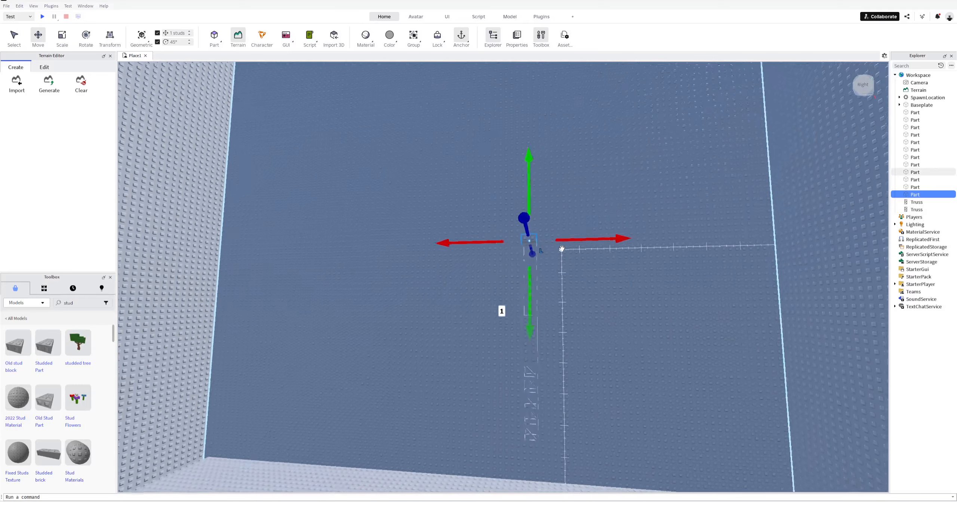
scroll(561, 248, up, 10)
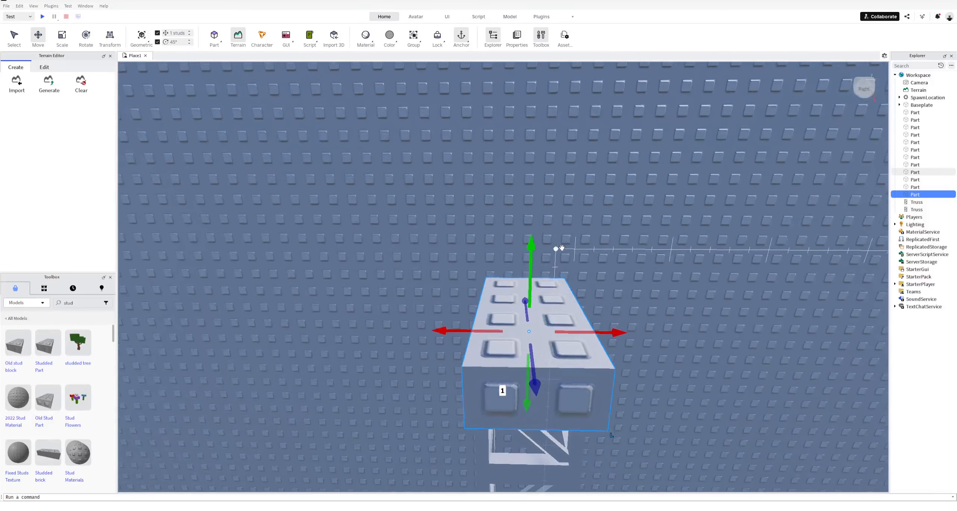
scroll(561, 249, down, 6)
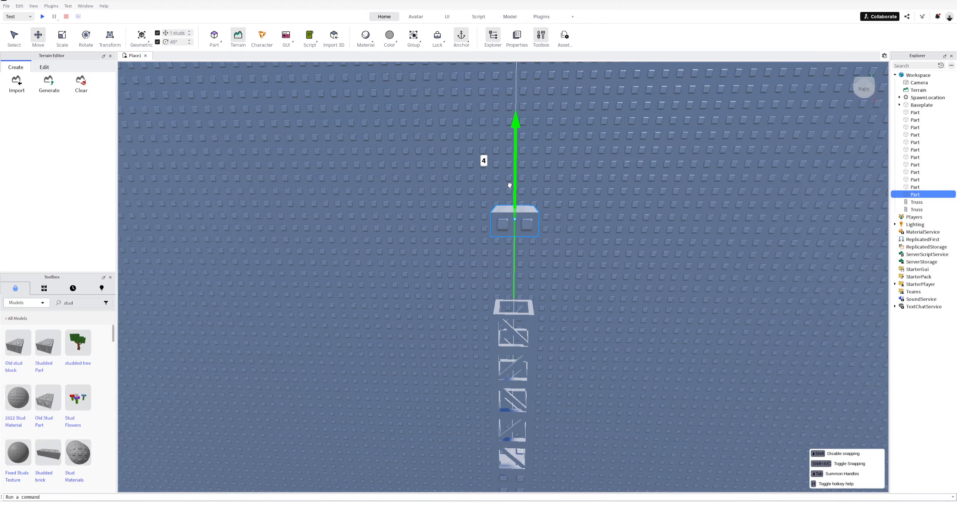
drag(510, 186, 509, 168)
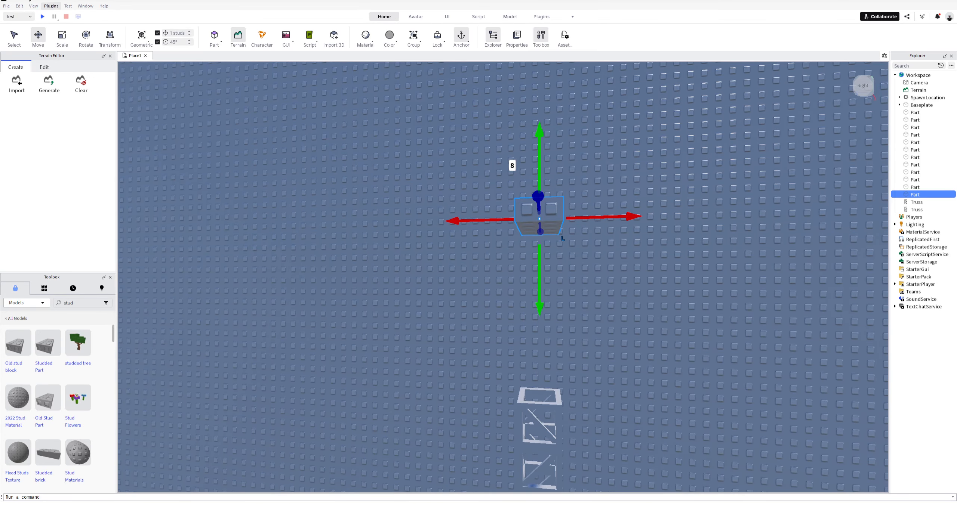
- Widen the studded block by one stud on each side so it is four studs wide
click(65, 39)
drag(581, 216, 605, 217)
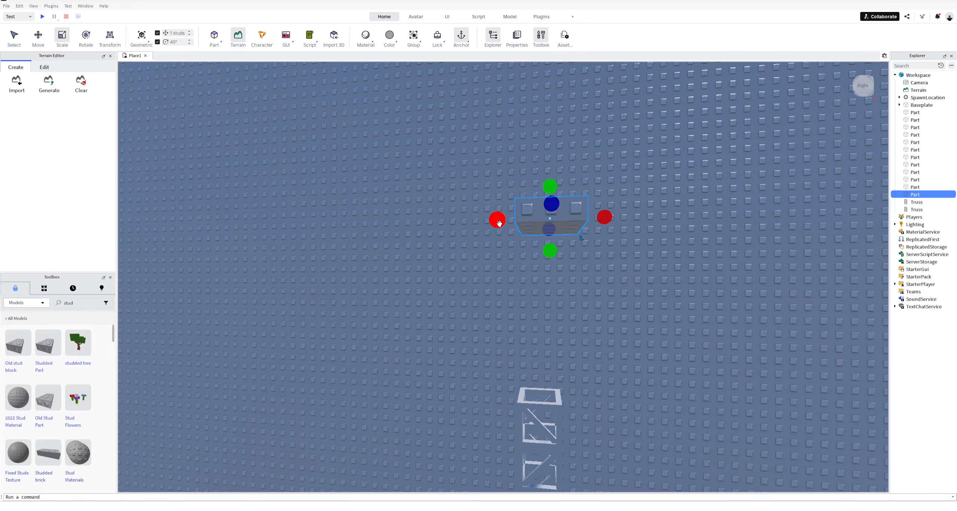
drag(499, 223, 485, 224)
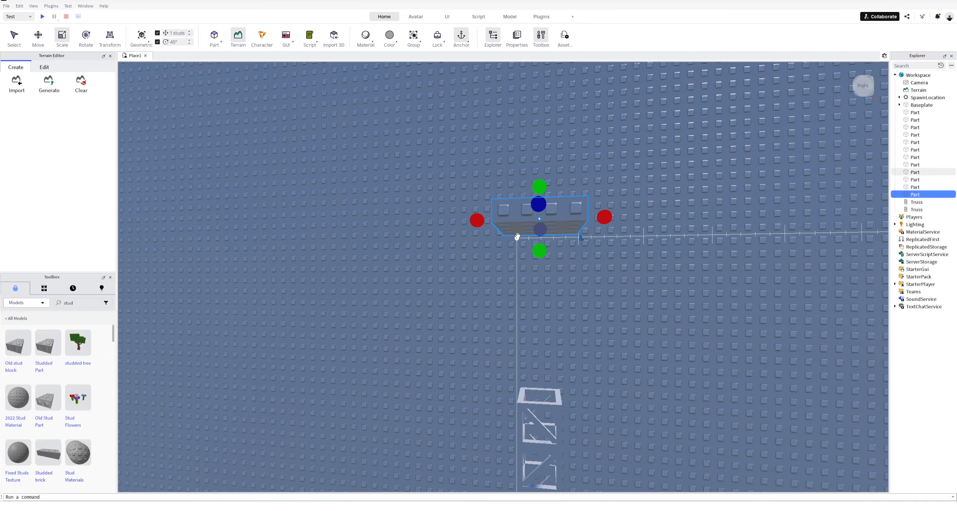
scroll(517, 236, down, 3)
right_drag(517, 237, 519, 231)
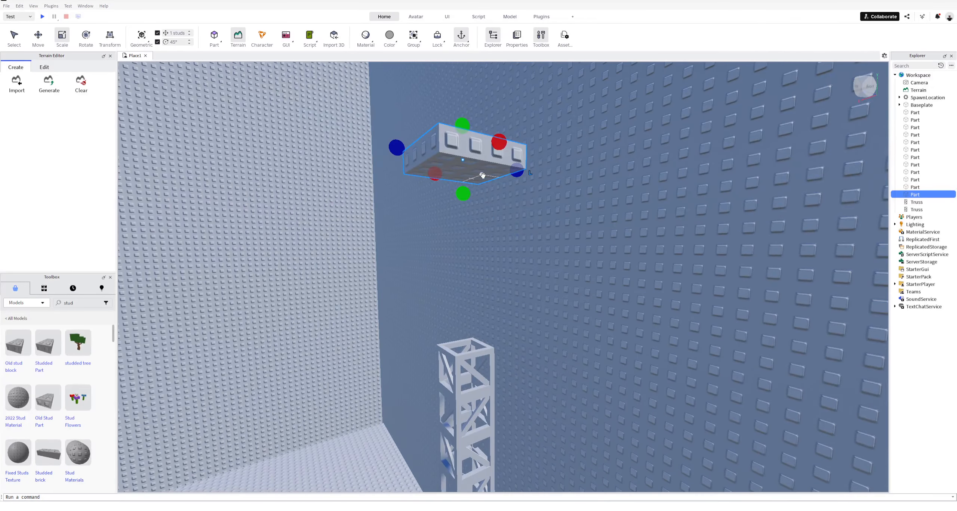
- Set the widened block down on top of the truss and raise it 6 studs above it
drag(482, 176, 464, 347)
right_drag(472, 376, 466, 370)
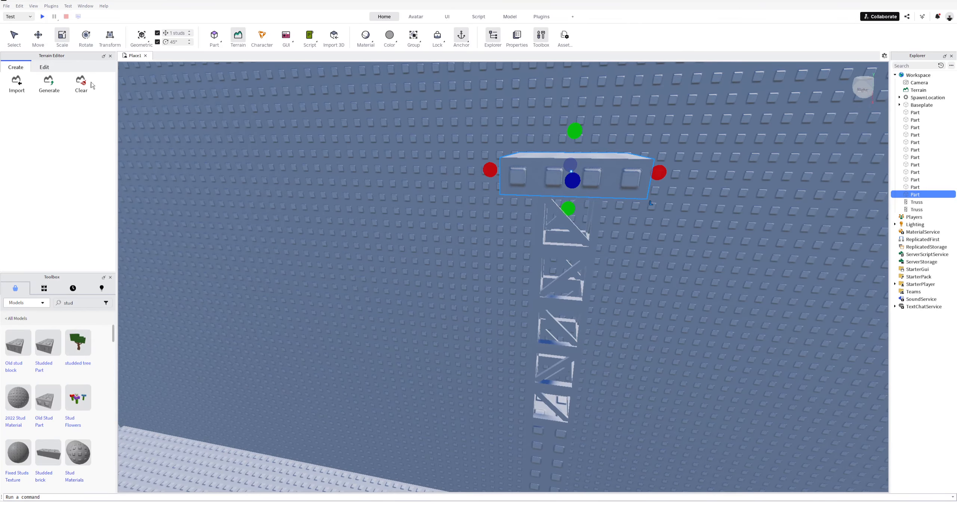
scroll(321, 184, down, 2)
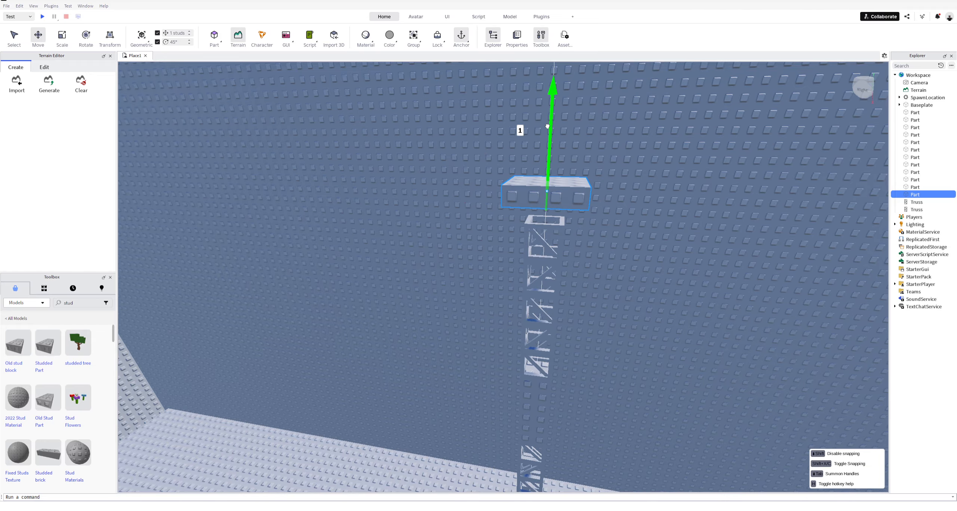
drag(551, 87, 551, 87)
right_drag(566, 186, 566, 186)
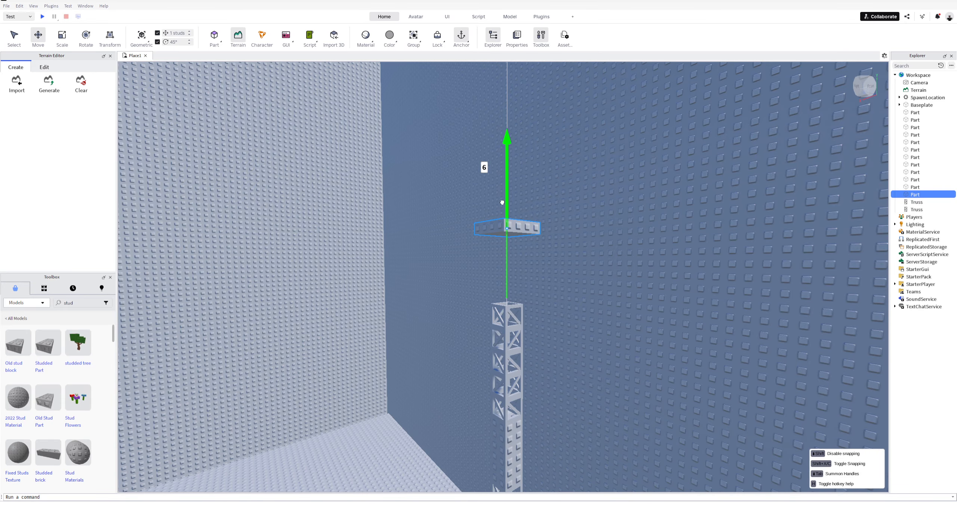
- Move the wall behind the truss and bring its end back in line with the tower's outer corner
drag(457, 244, 448, 323)
right_drag(448, 323, 448, 323)
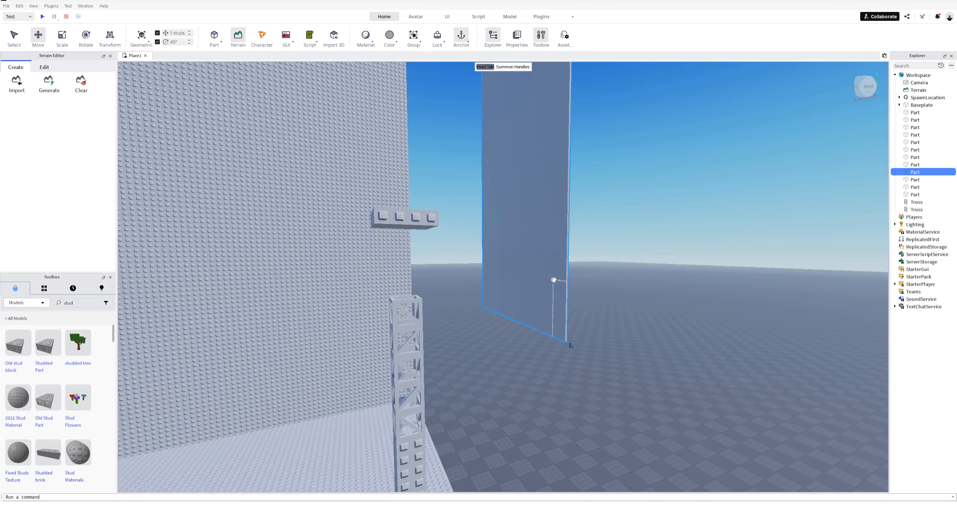
drag(543, 265, 476, 286)
key(d)
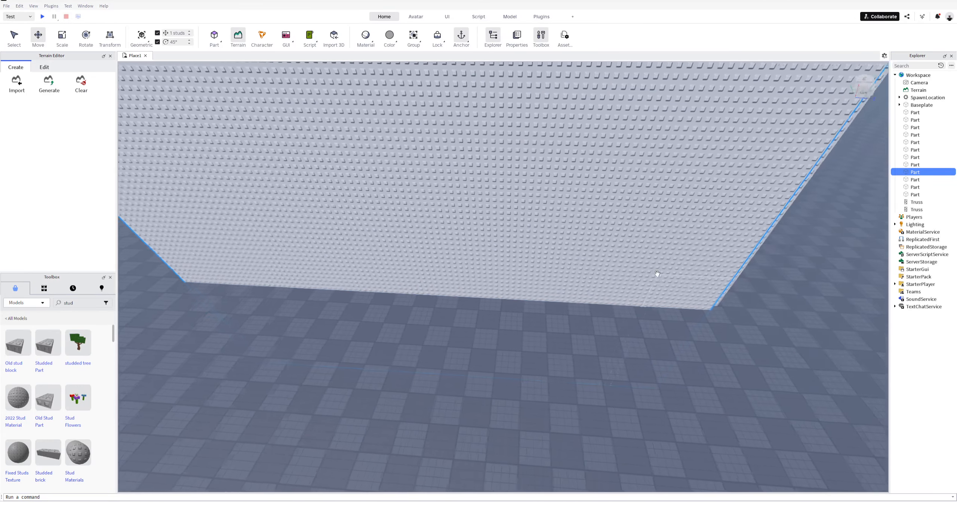
key(d)
right_drag(662, 291, 636, 290)
key(w)
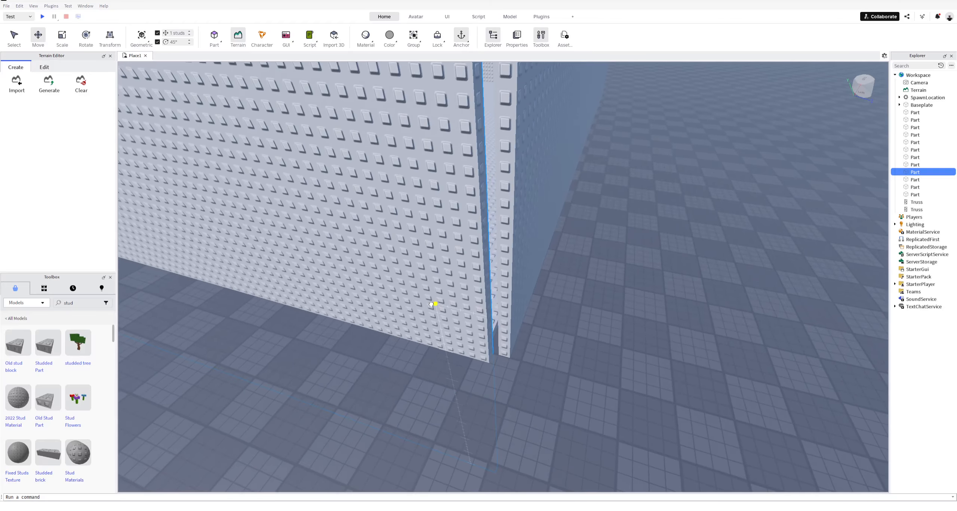
drag(431, 306, 453, 350)
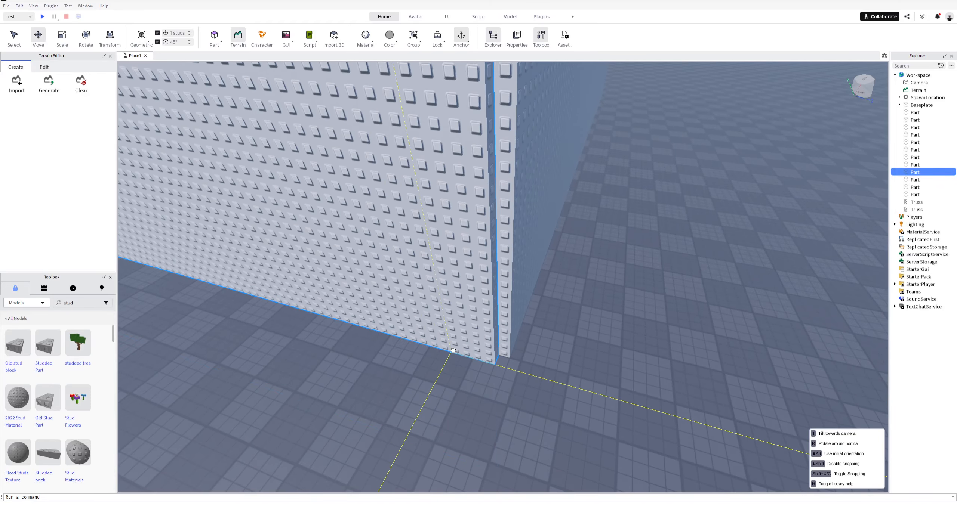
key(a)
- Select the opposite wall from outside the tower and shift it slightly along its bottom edge
click(544, 366)
right_drag(544, 367, 510, 315)
key(w)
key(w)
key(s)
click(509, 314)
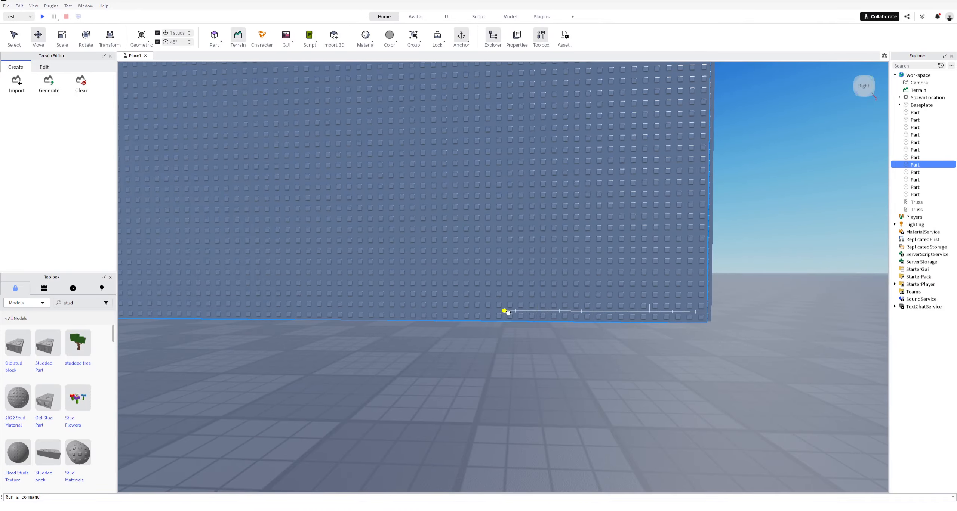
drag(503, 311, 500, 314)
- Slide the selected wall along its bottom edge toward the tower's outer corner
right_drag(500, 314, 593, 297)
key(w)
key(w)
click(594, 306)
key(a)
key(w)
key(w)
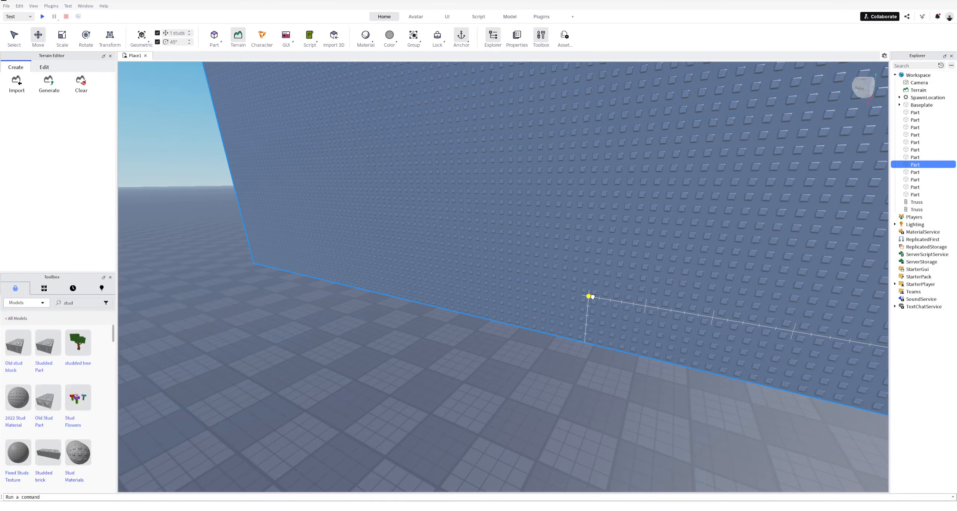
drag(593, 296, 554, 320)
right_drag(575, 318, 540, 312)
drag(540, 312, 579, 369)
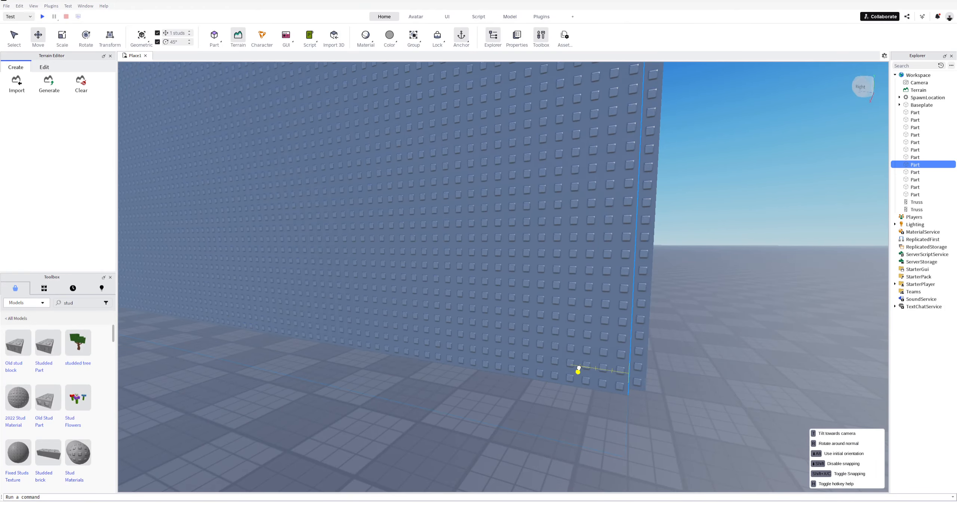
right_click(579, 368)
click(576, 364)
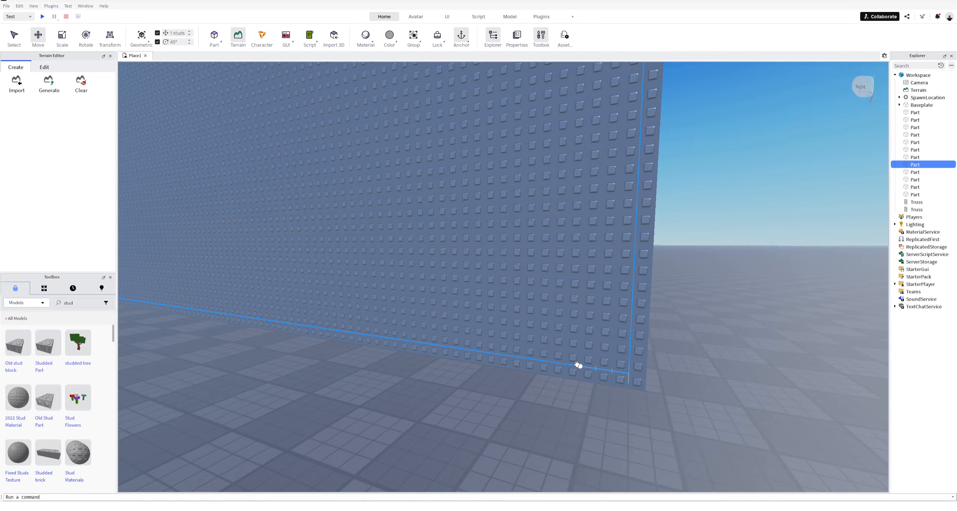
- Shift the wall from around the corner to bring its end closer to the adjoining wall's edge
key(d)
mouse_move(578, 365)
right_down()
mouse_move(570, 369)
mouse_move(564, 355)
right_up()
key(s)
drag(518, 292, 518, 376)
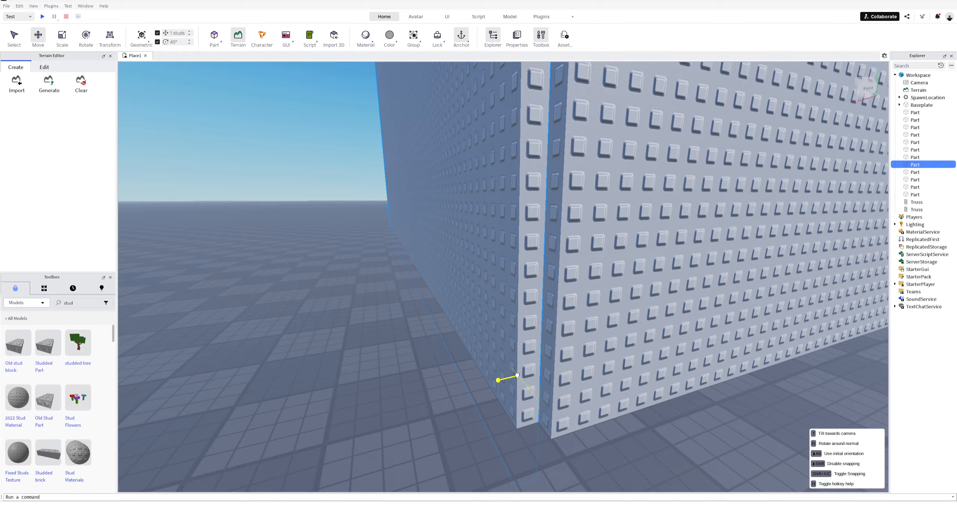
key(a)
key(w)
mouse_move(468, 305)
right_down()
mouse_move(481, 305)
mouse_move(472, 291)
right_up()
key(d)
key(a)
drag(520, 249, 555, 443)
scroll(417, 197, up, 8)
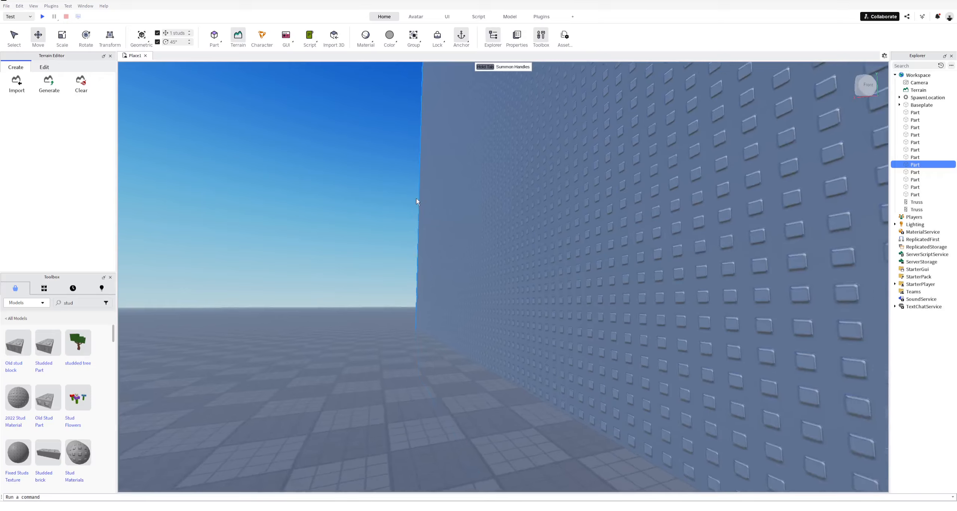
- Examine the selected wall's base with the Scale tool active and compare its top edge with the neighbouring walls' tops
right_drag(419, 196, 652, 298)
scroll(651, 298, down, 6)
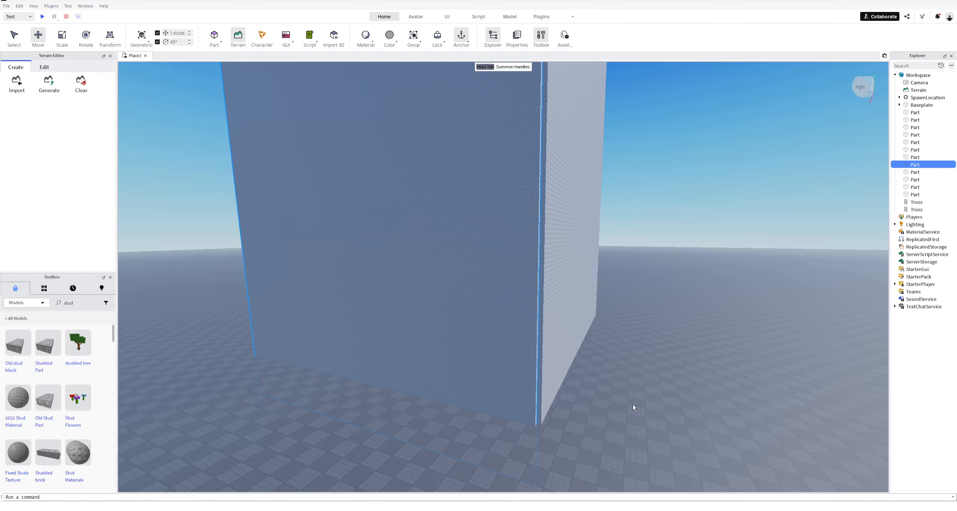
scroll(542, 372, up, 3)
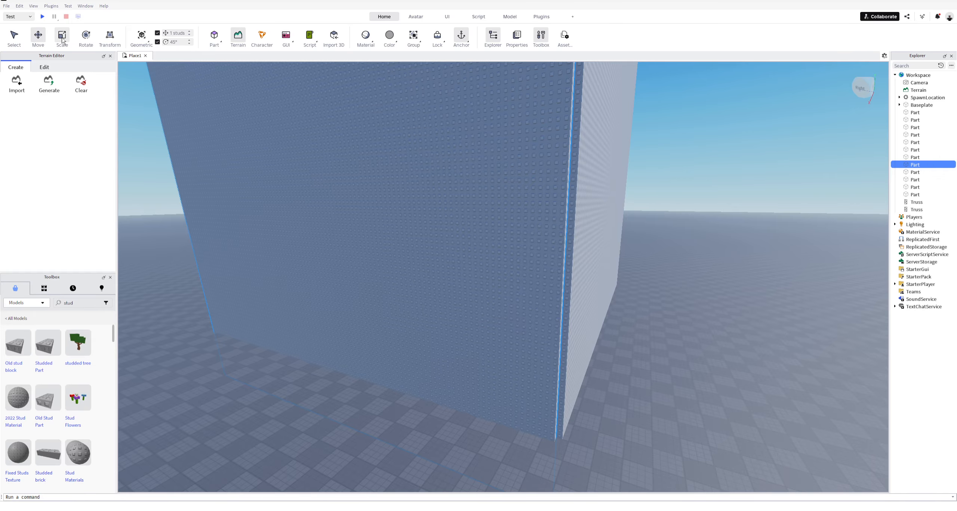
middle_drag(344, 455, 344, 420)
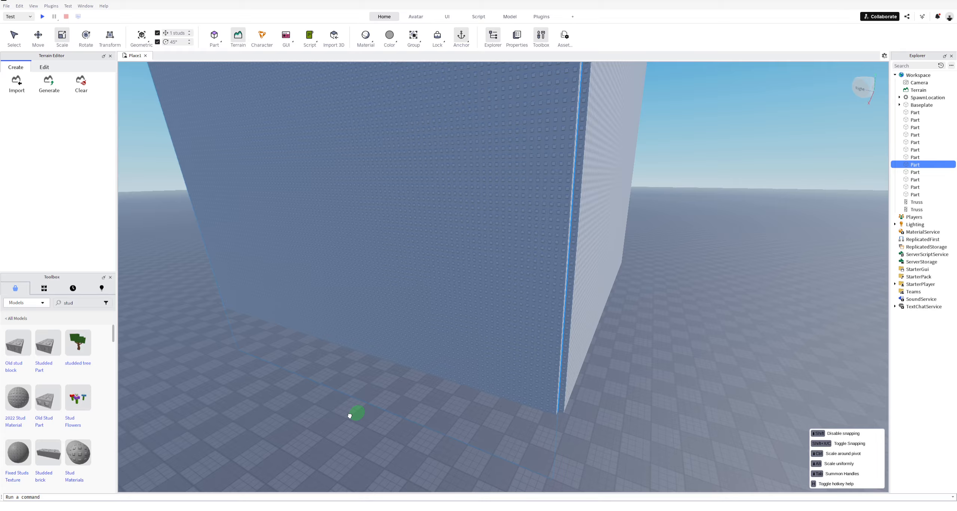
right_drag(355, 389, 497, 199)
scroll(497, 199, up, 10)
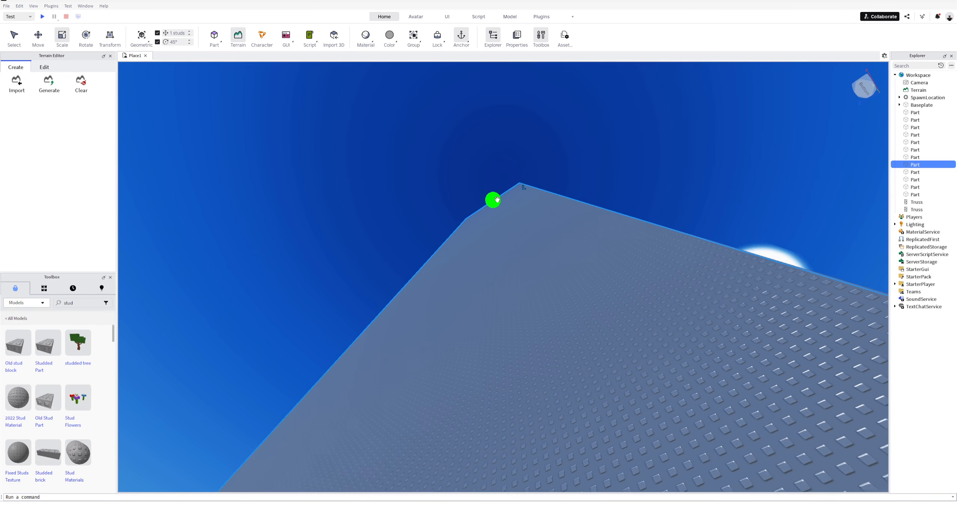
scroll(497, 200, up, 8)
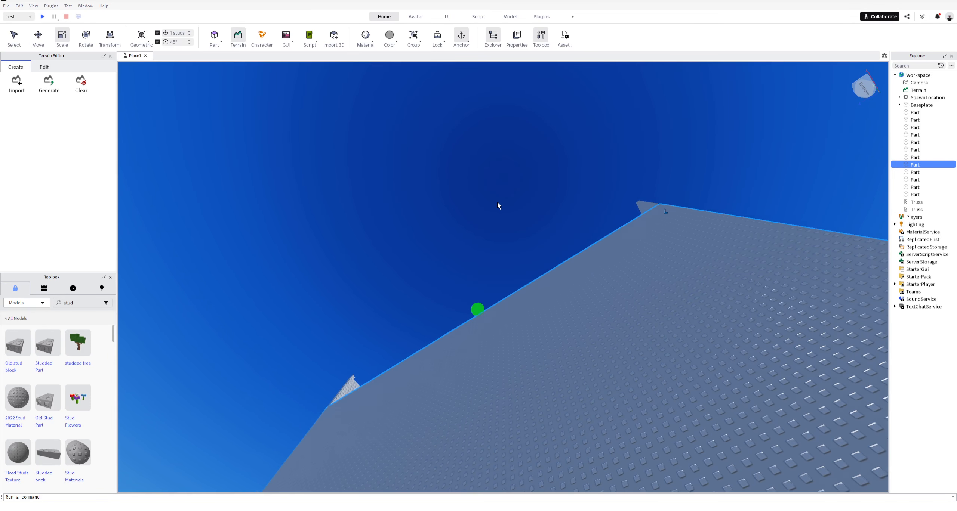
right_drag(499, 201, 515, 221)
scroll(521, 224, up, 3)
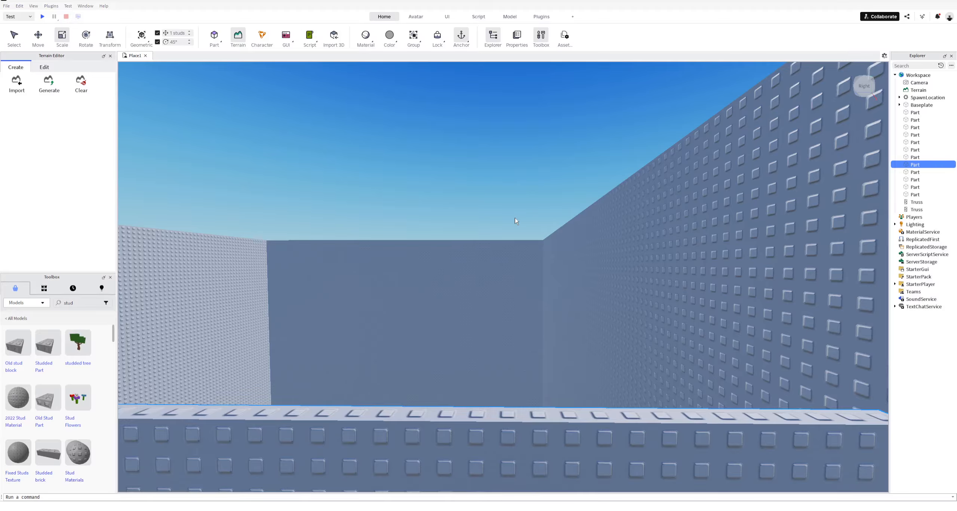
- Lift the wall straight up with the Move tool until it stands above the tower's other walls
scroll(515, 219, down, 4)
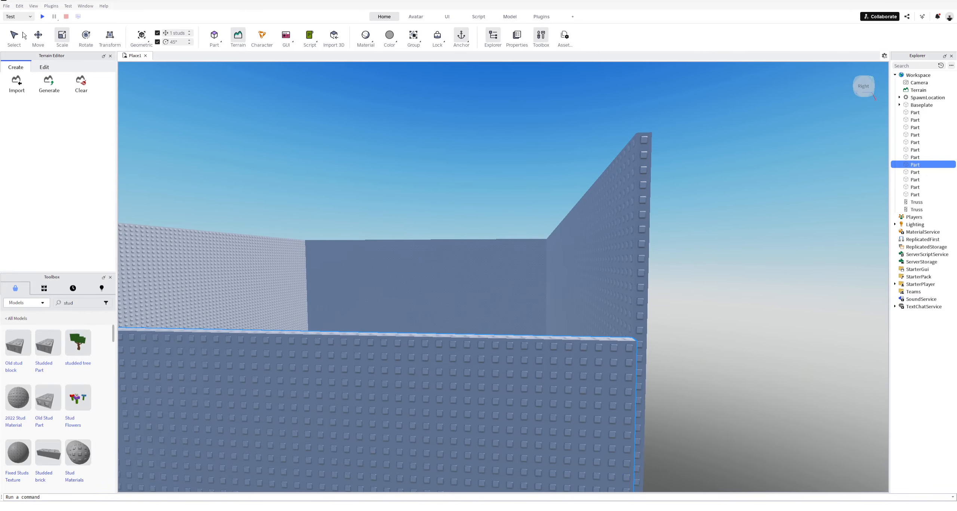
scroll(601, 379, up, 6)
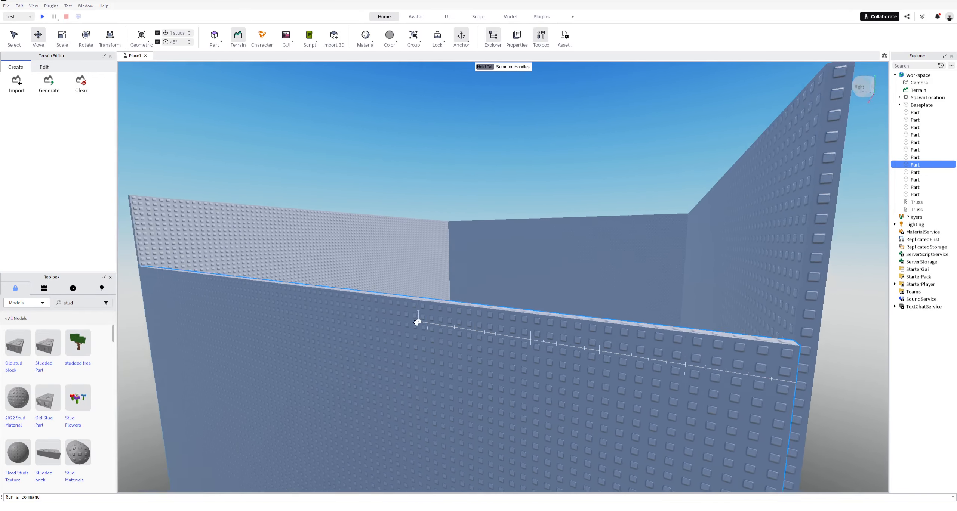
right_drag(418, 321, 421, 323)
drag(489, 424, 487, 425)
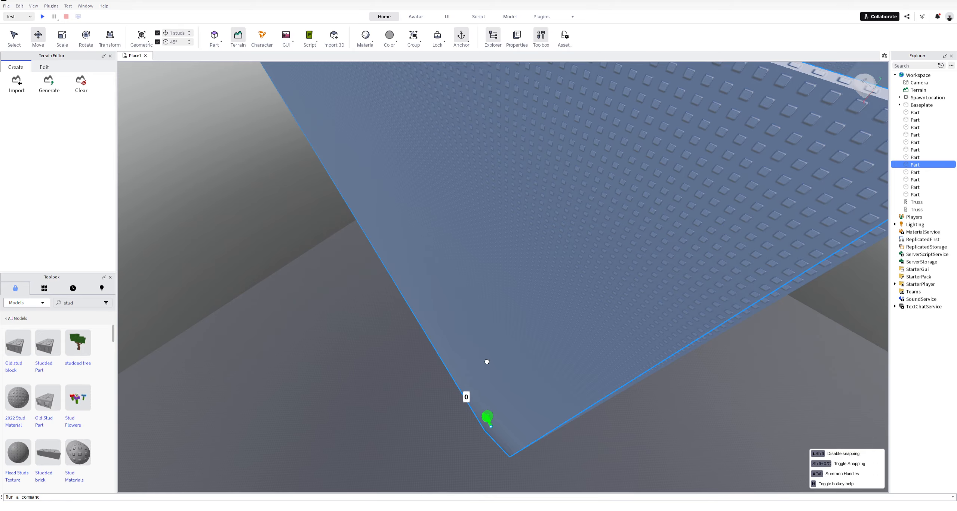
drag(487, 362, 485, 375)
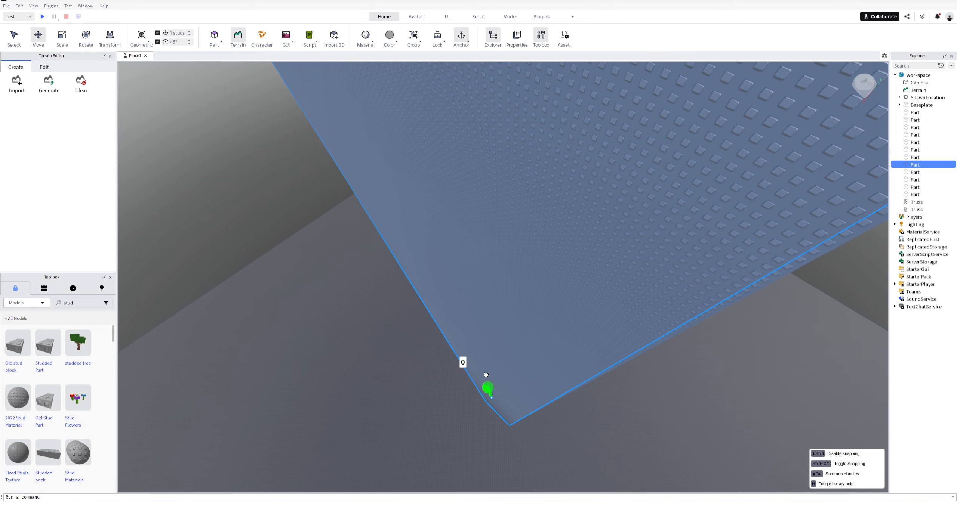
drag(496, 314, 525, 316)
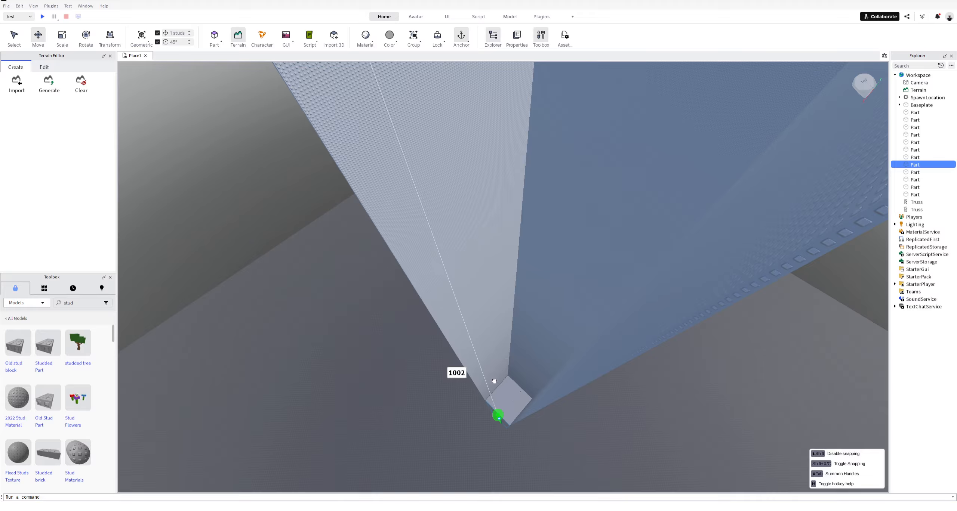
right_drag(515, 247, 724, 194)
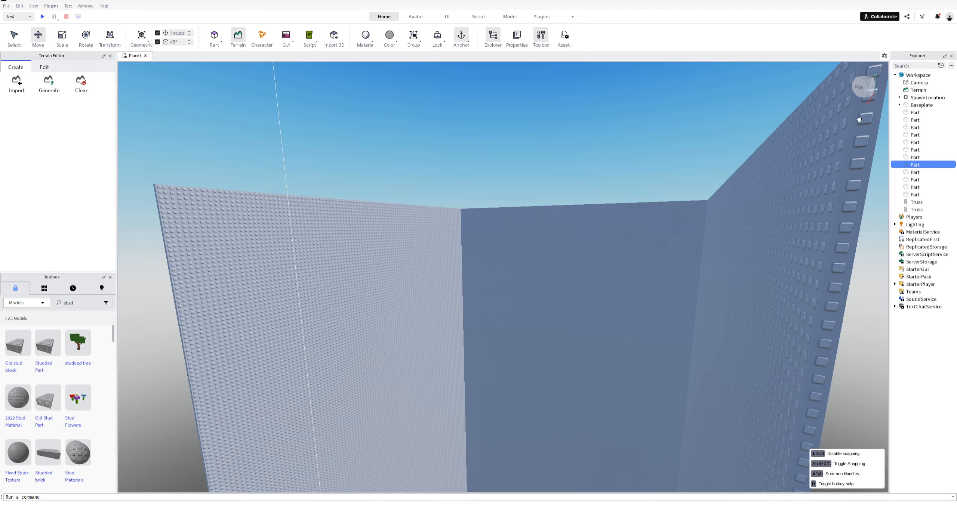
right_drag(859, 119, 491, 331)
scroll(492, 330, up, 5)
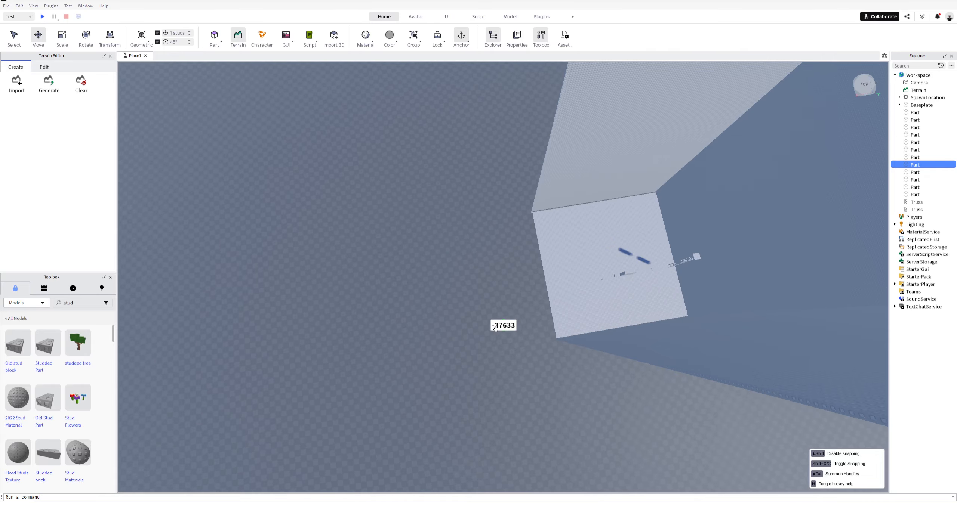
right_drag(497, 326, 495, 329)
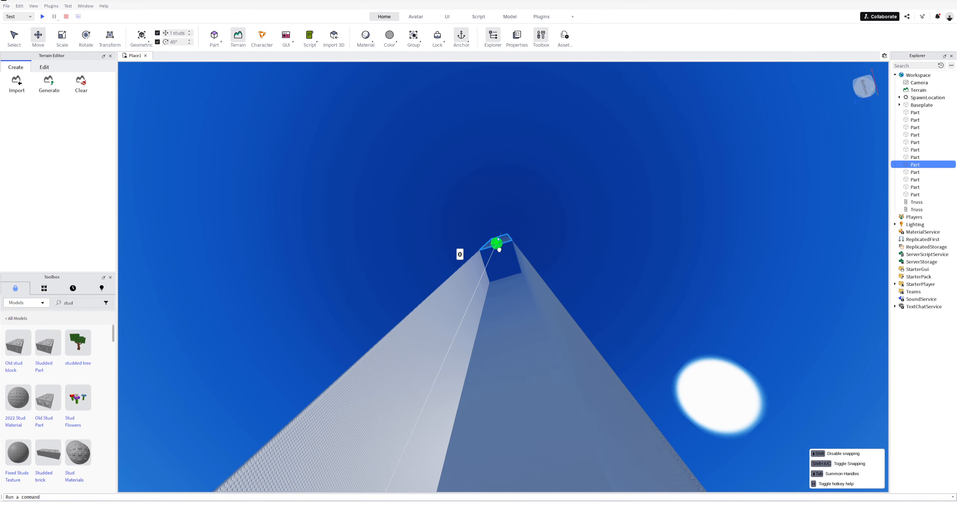
right_drag(505, 255, 540, 222)
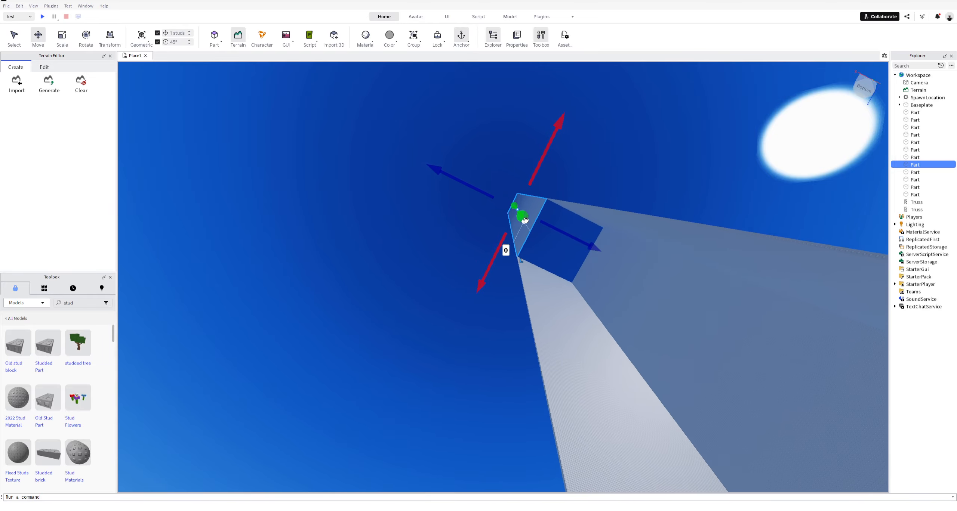
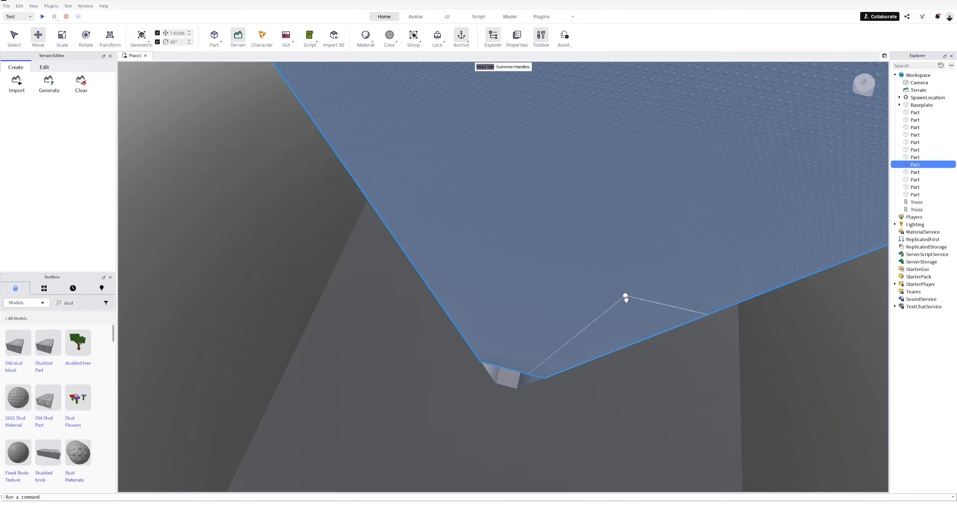
- Examine from above how the raised wall lines up with the tower's corners and the adjoining walls
key(w)
key(a)
scroll(545, 308, up, 2)
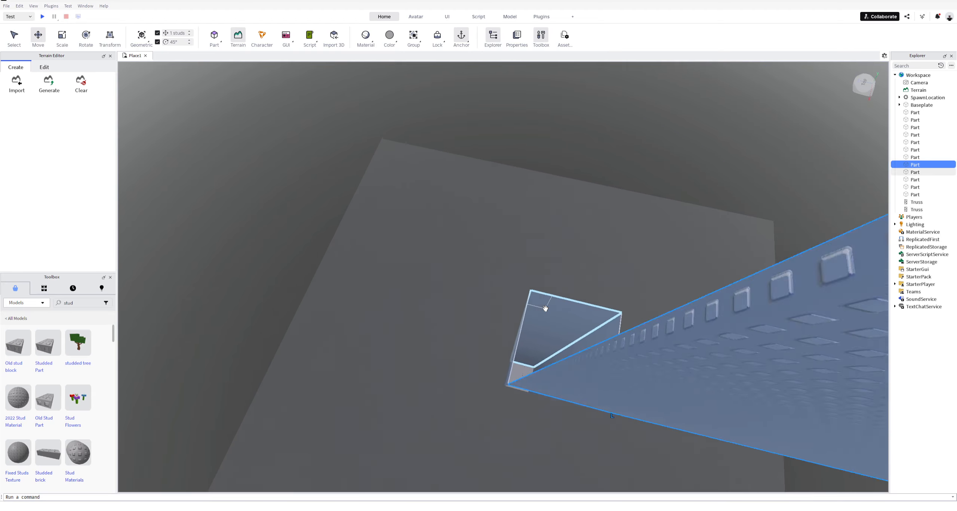
scroll(546, 309, up, 2)
right_drag(544, 310, 540, 309)
scroll(541, 310, up, 4)
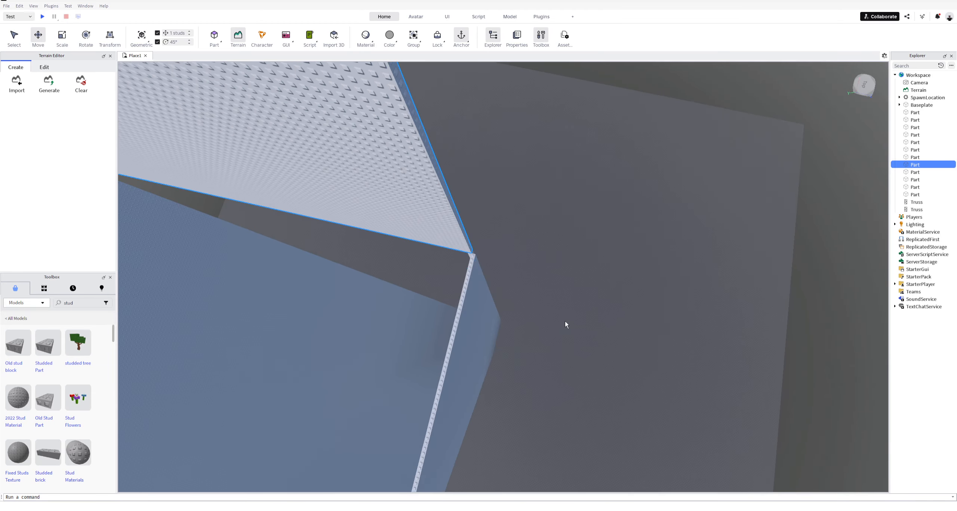
key(a)
key(w)
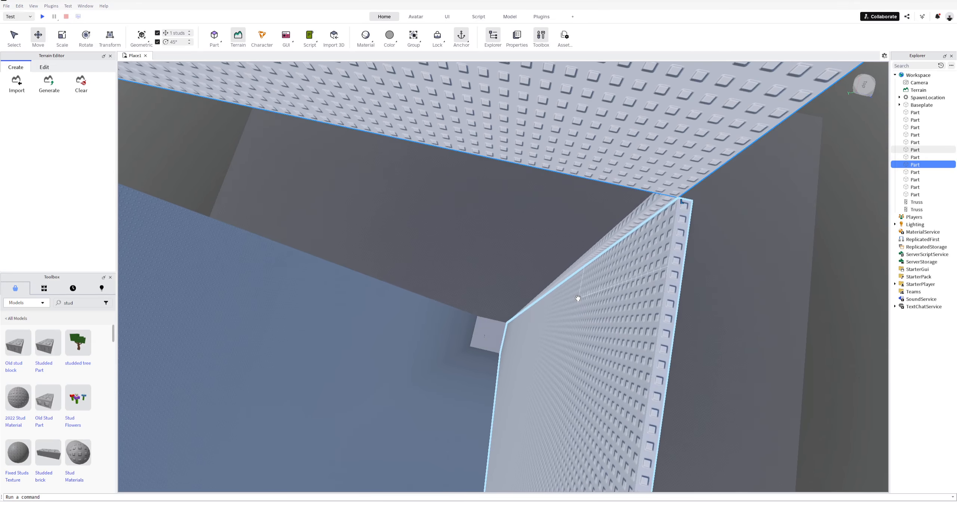
key(w)
key(a)
key(s)
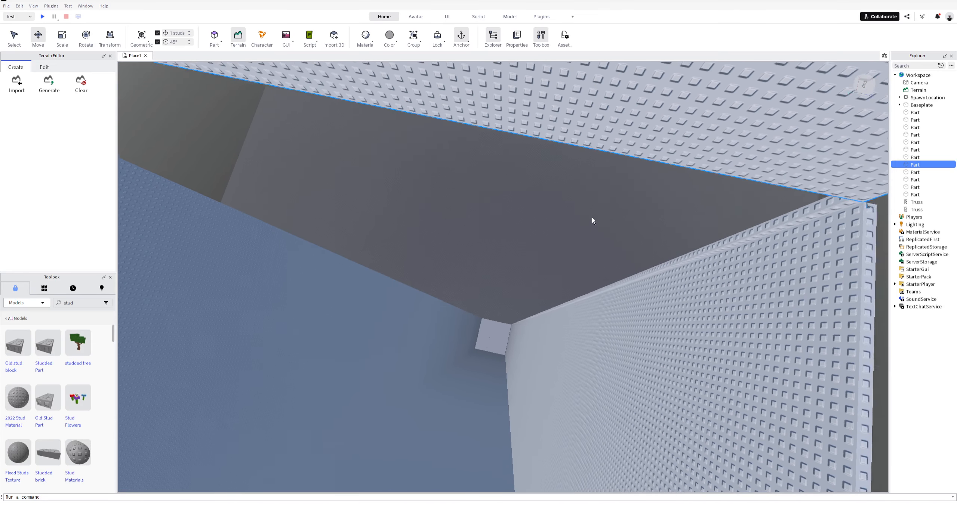
key(d)
right_drag(592, 216, 590, 222)
- Set the raised wall back down onto the baseplate near the tower's base
drag(614, 172, 514, 368)
key(w)
right_drag(519, 369, 515, 368)
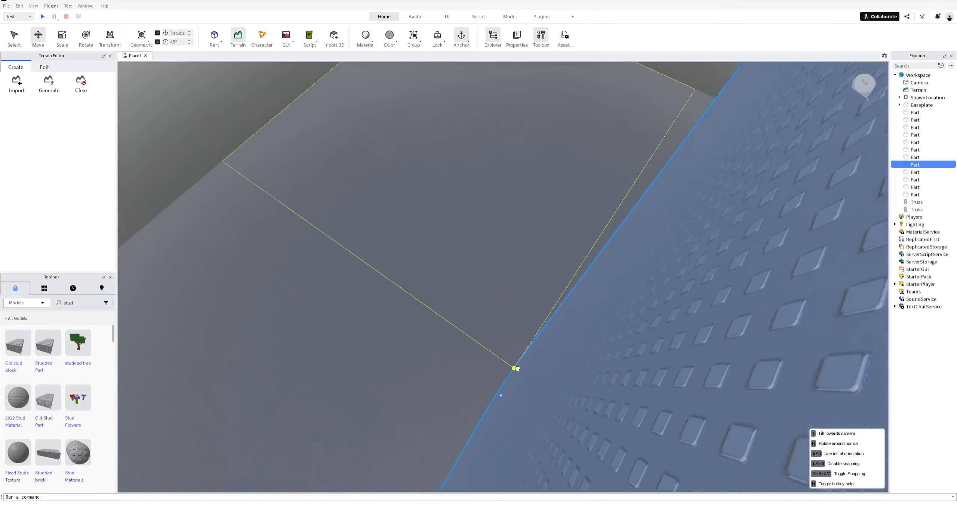
drag(515, 368, 519, 368)
right_drag(514, 368, 519, 368)
drag(520, 368, 562, 342)
scroll(529, 366, up, 10)
scroll(531, 366, down, 8)
- Slide the wall against the adjoining wall so their edges meet flush at the tower's outer corner
key(a)
right_drag(543, 342, 633, 304)
click(562, 342)
drag(632, 304, 535, 326)
key(a)
right_drag(534, 325, 538, 326)
drag(583, 329, 481, 419)
right_drag(482, 418, 474, 417)
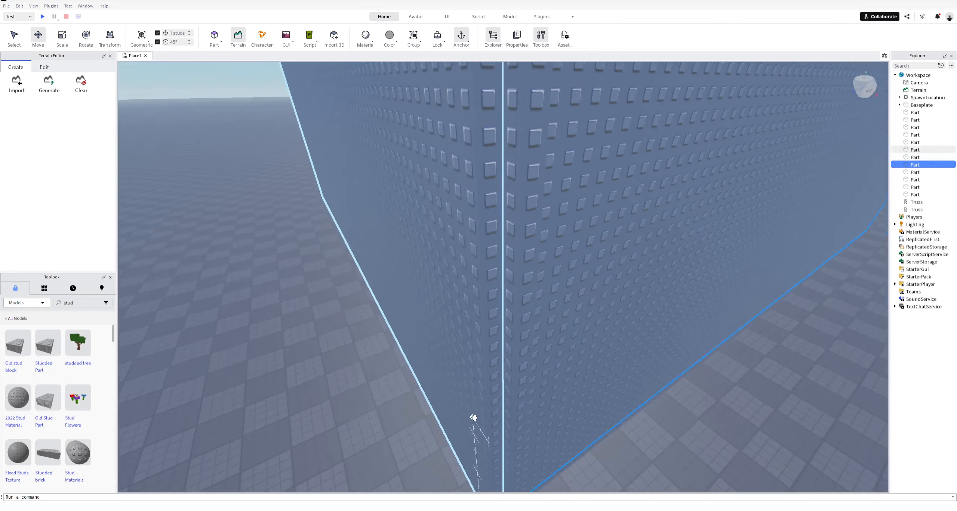
- Delete the extra overlapping wall at the tower's outer corner
click(512, 391)
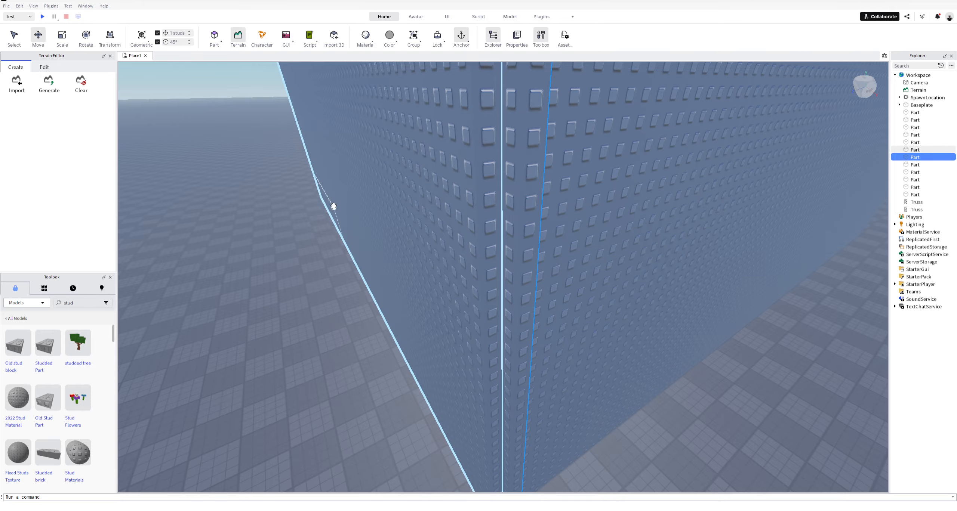
key(Delete)
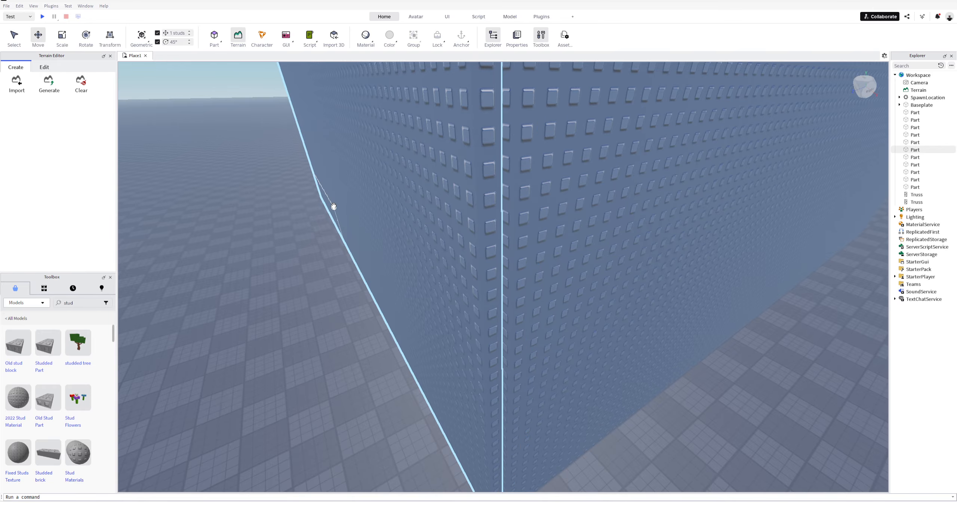
scroll(333, 207, down, 2)
right_drag(681, 469, 722, 388)
scroll(721, 387, up, 2)
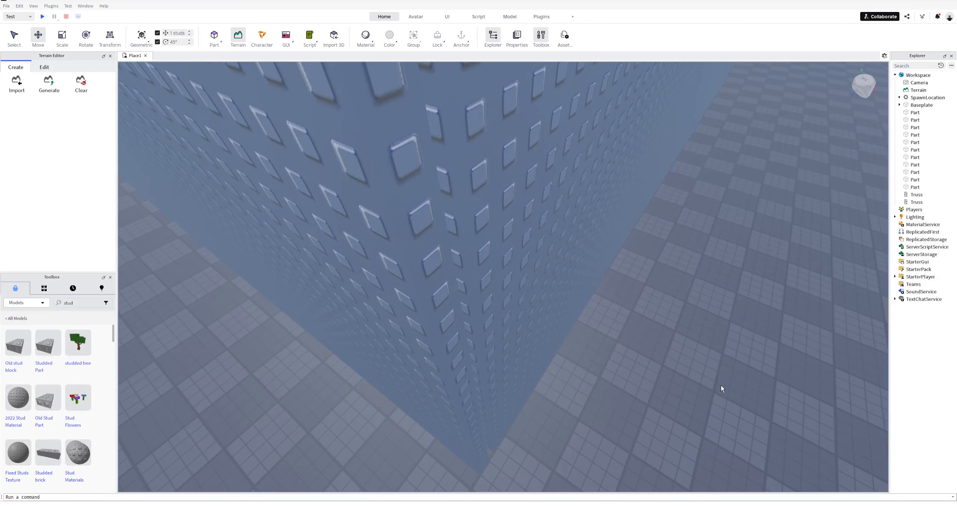
- Inspect the wall joint at the base of the tower's outer corner and the walls and floor inside
drag(533, 321, 393, 344)
key(a)
drag(523, 333, 537, 389)
click(537, 389)
right_drag(537, 389, 559, 372)
key(w)
drag(559, 372, 538, 381)
mouse_move(539, 380)
right_down()
mouse_move(547, 375)
mouse_move(539, 379)
right_up()
key(w)
click(672, 423)
right_drag(672, 423, 638, 402)
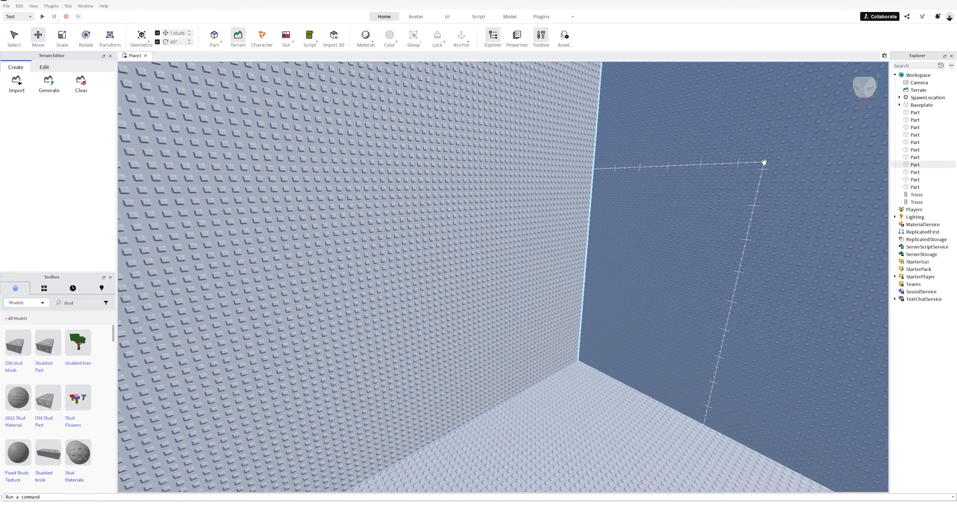
right_drag(357, 210, 423, 205)
key(w)
key(alt+Tab)
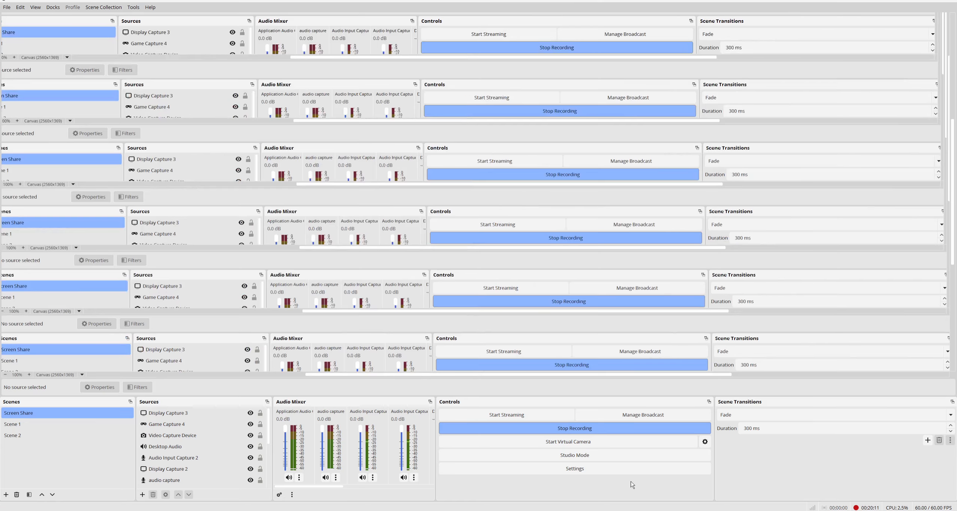
click(919, 0)
right_drag(645, 242, 641, 245)
key(w)
key(s)
key(w)
key(s)
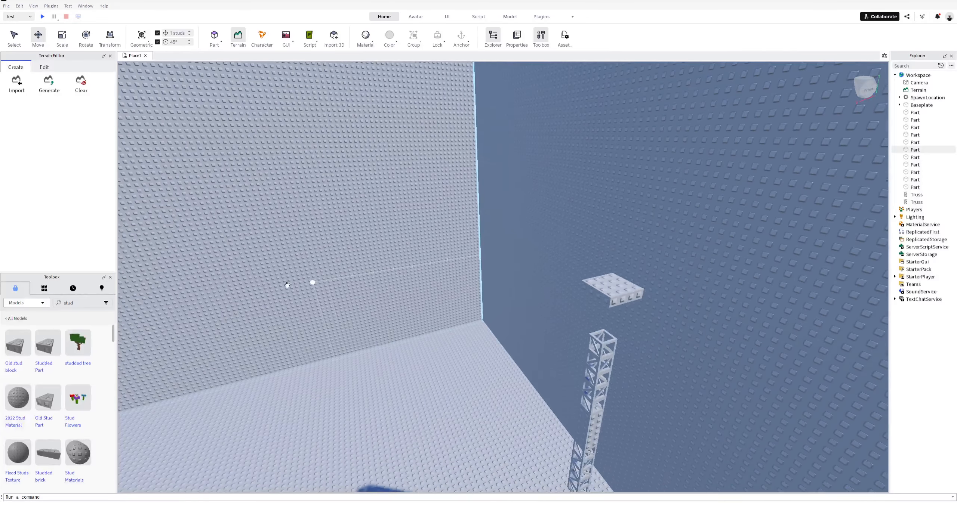
- Duplicate the four-stud-wide studded block above the truss and raise the copy 12 studs
key(d)
drag(18, 346, 496, 284)
drag(493, 253, 492, 242)
right_drag(493, 253, 491, 242)
drag(491, 242, 493, 243)
right_drag(492, 242, 494, 243)
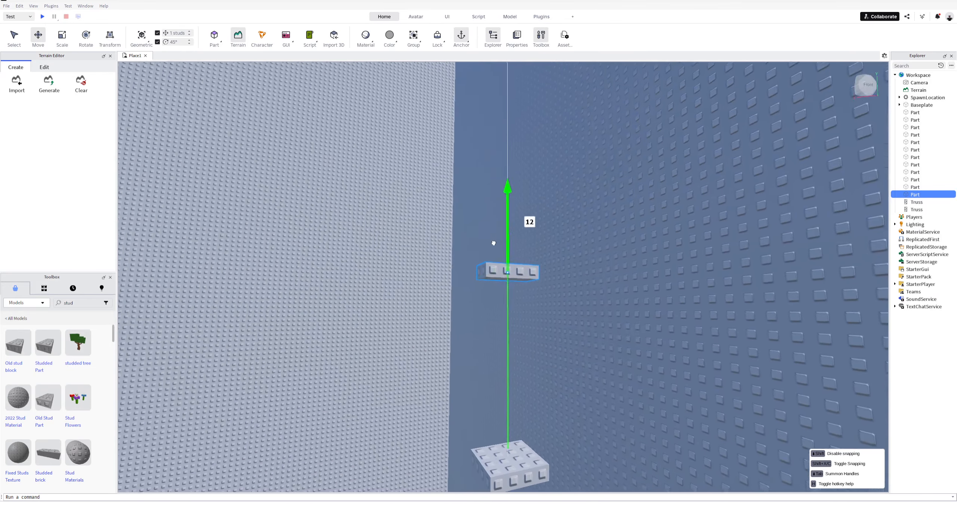
drag(493, 243, 493, 244)
right_drag(494, 244, 494, 243)
drag(494, 244, 493, 243)
right_drag(493, 243, 493, 243)
drag(493, 243, 493, 243)
right_drag(494, 243, 493, 243)
drag(493, 243, 493, 243)
right_drag(493, 243, 494, 243)
- Widen the raised studded block by one stud on each of two opposite sides to form a four-by-four-stud platform
key(a)
click(67, 37)
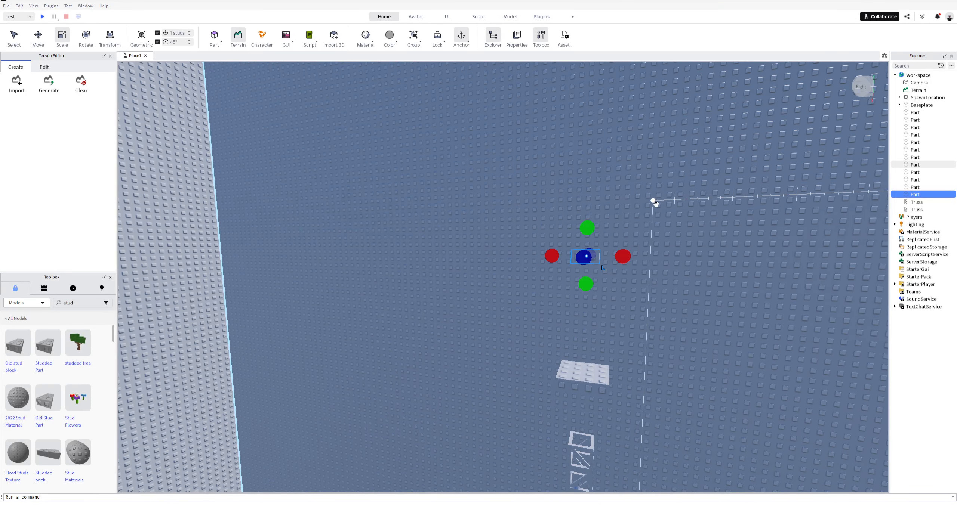
drag(618, 257, 629, 265)
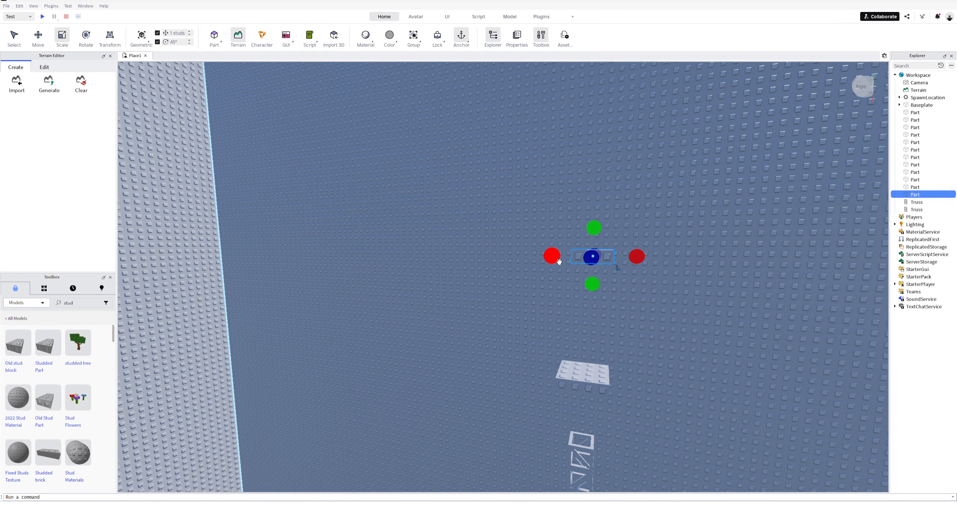
drag(557, 261, 548, 263)
right_drag(548, 263, 548, 263)
key(w)
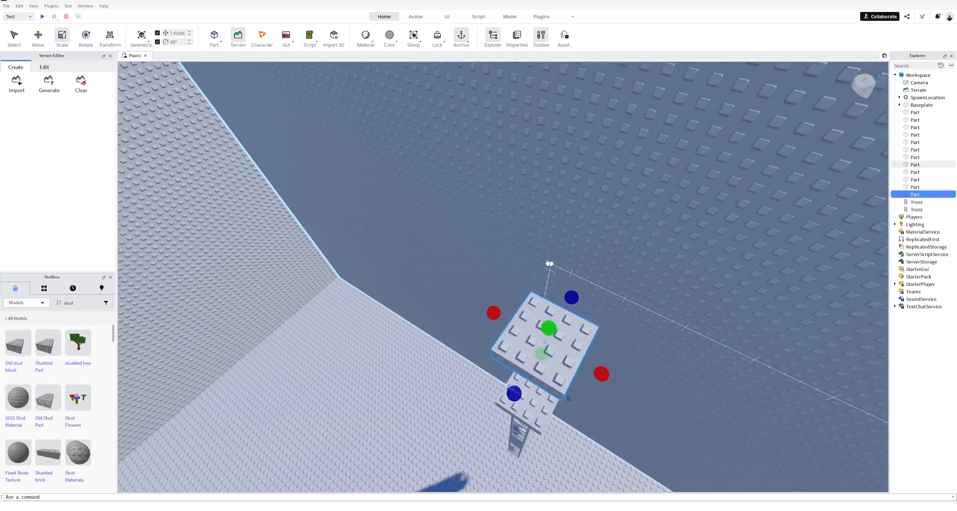
key(s)
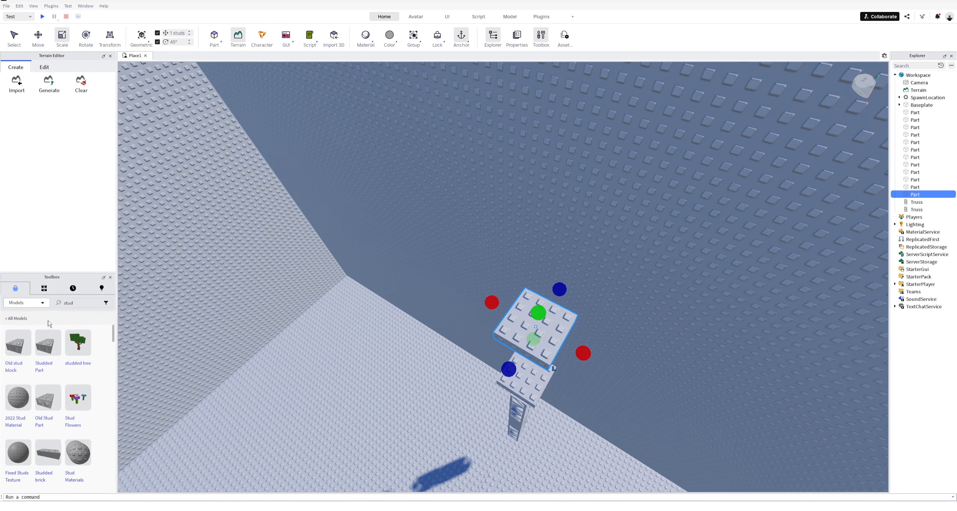
- Insert a new Studded Part at the upper platform and slide it 9 studs away from it over the floor
drag(48, 342, 533, 321)
right_drag(414, 343, 414, 343)
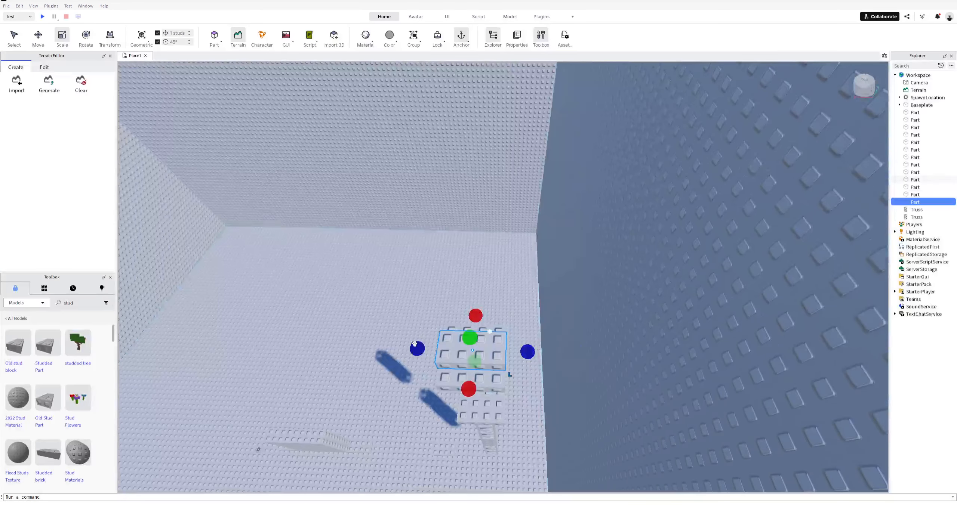
click(38, 34)
key(a)
drag(406, 348, 331, 344)
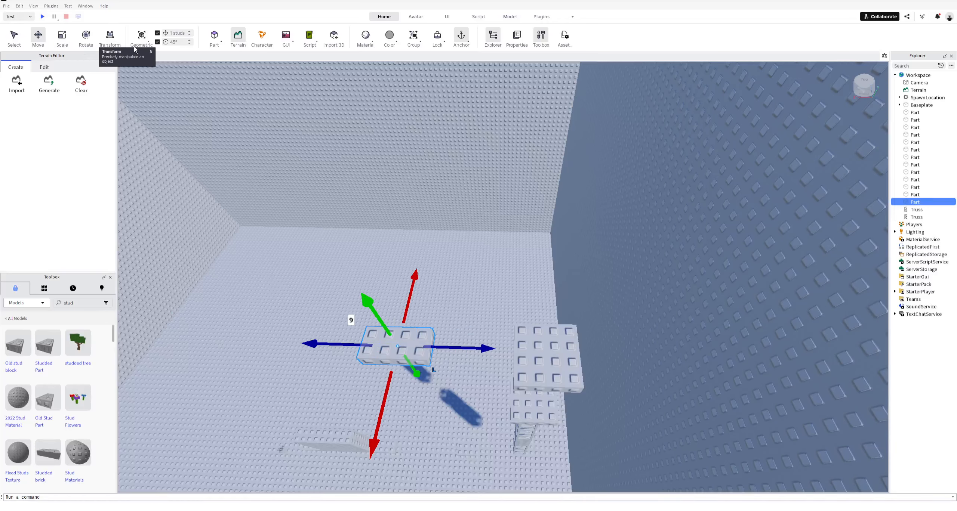
- Rotate the new studded part to an angle and narrow it to a plank with a single row of four studs
click(85, 36)
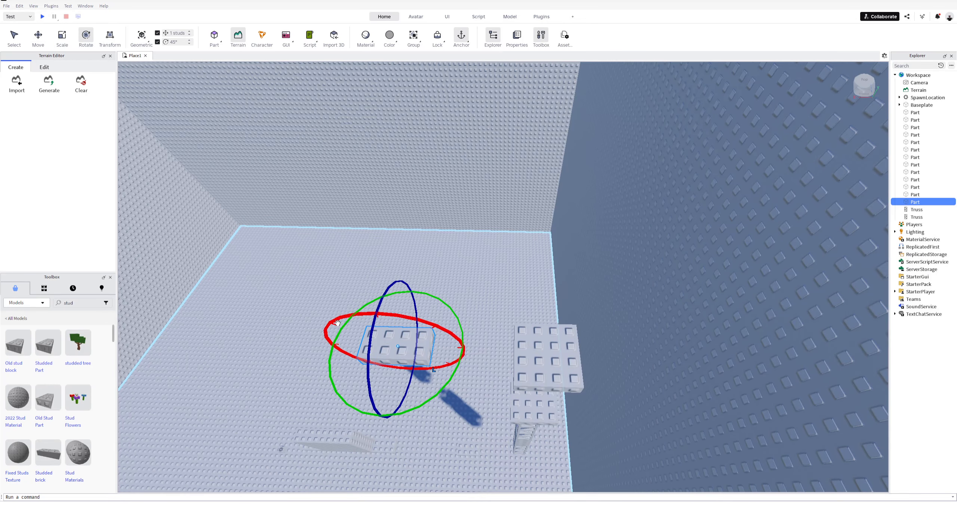
drag(351, 331, 374, 322)
click(227, 204)
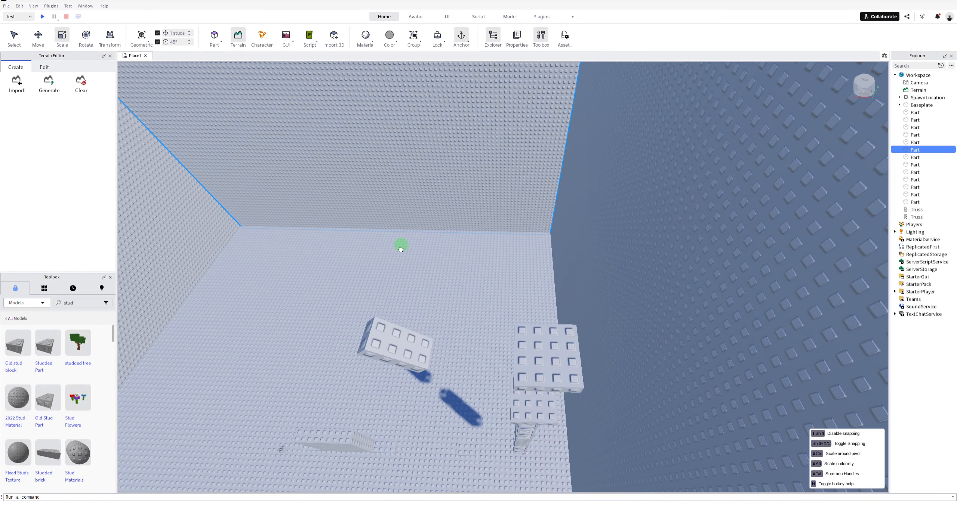
click(392, 348)
drag(407, 312, 407, 326)
- Insert another Studded Part on the upper platform and drag it over against the angled plank
key(a)
key(s)
key(d)
right_drag(578, 321, 575, 321)
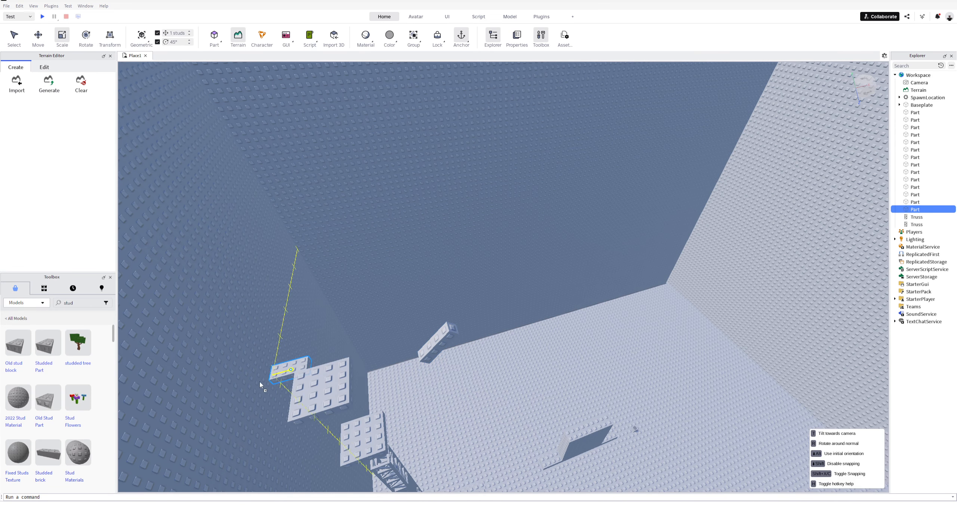
click(322, 388)
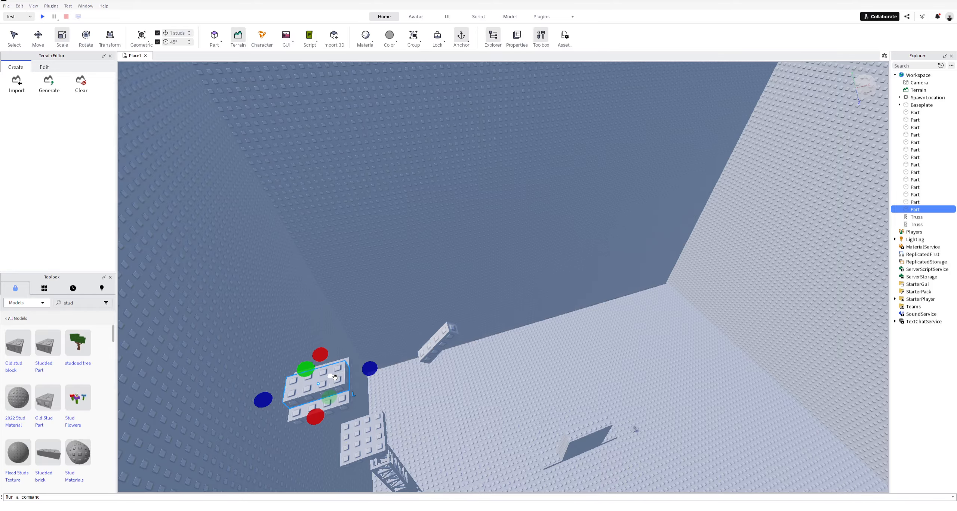
drag(346, 374, 453, 329)
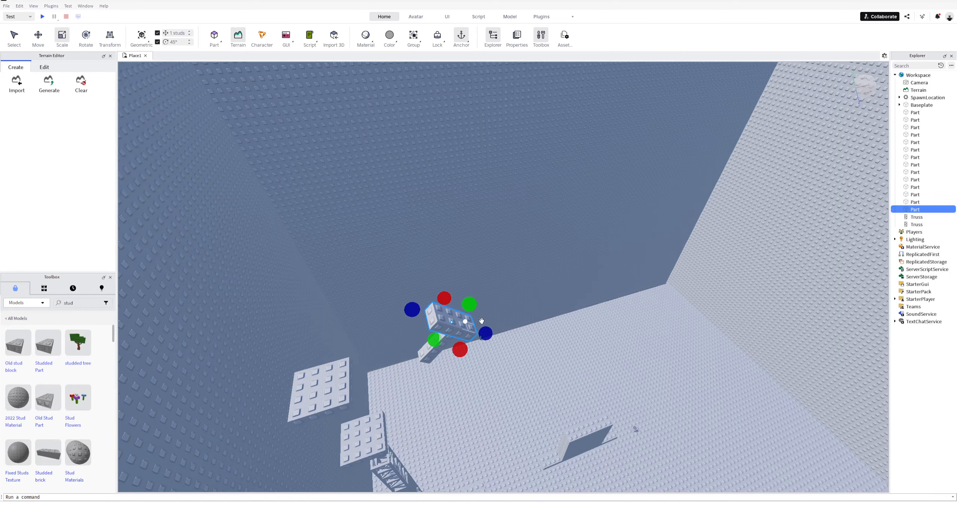
right_drag(454, 329, 484, 311)
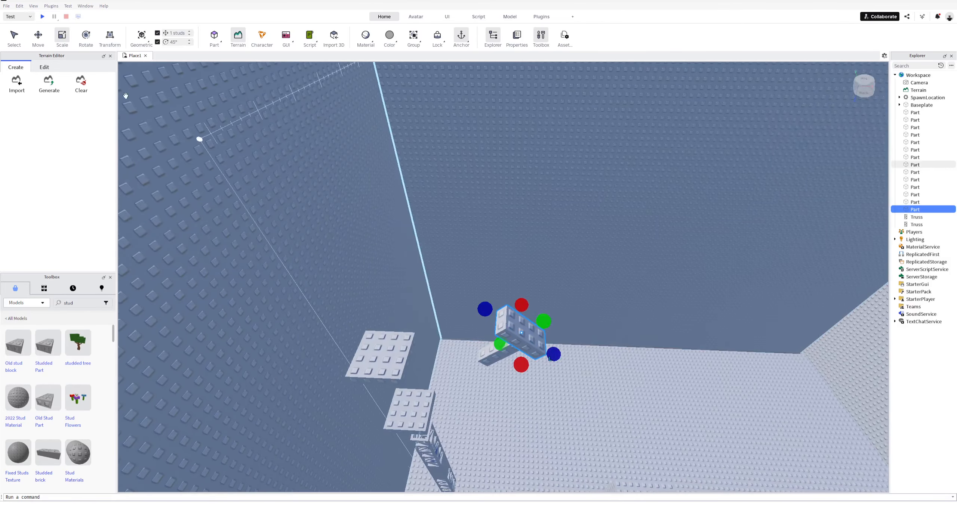
- Try to shift, resize and rotate the second studded part where it stands against the angled plank
click(36, 40)
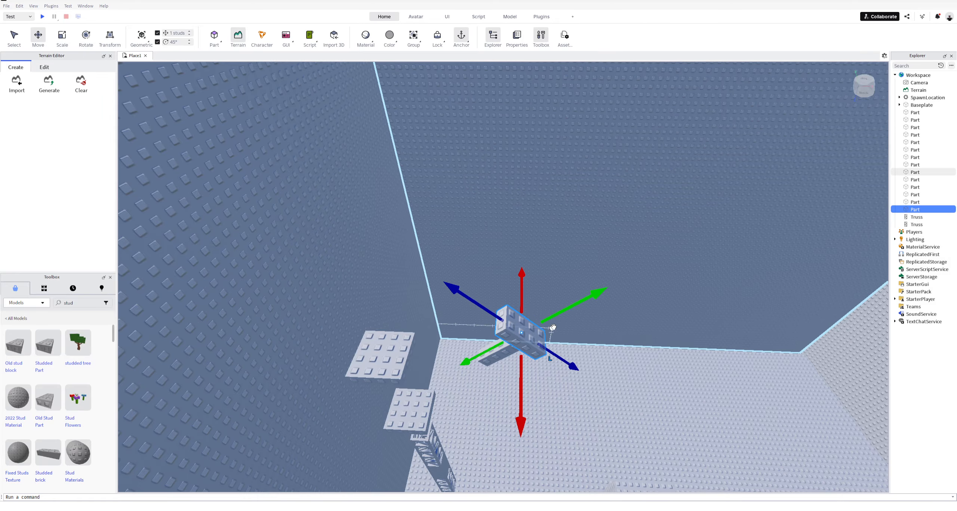
drag(555, 320, 145, 62)
click(62, 39)
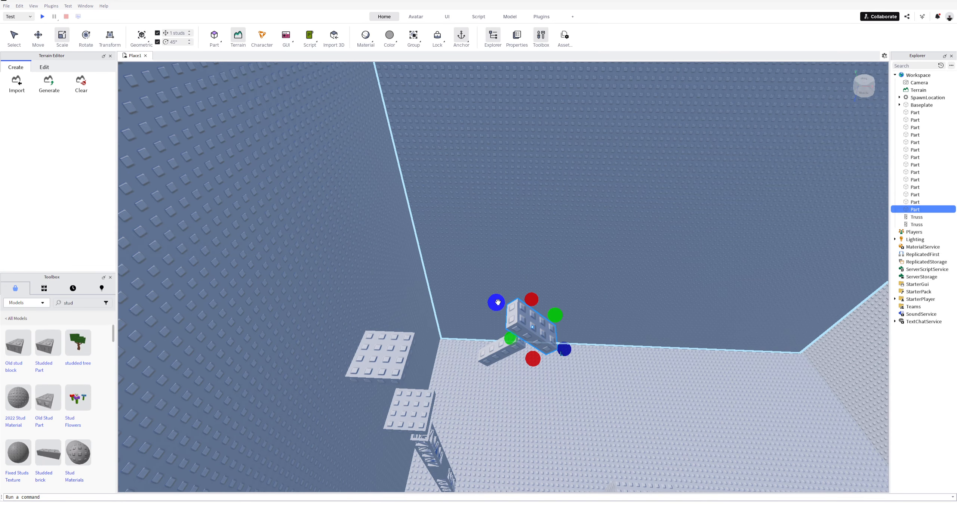
drag(499, 306, 492, 313)
click(86, 36)
drag(491, 289, 525, 341)
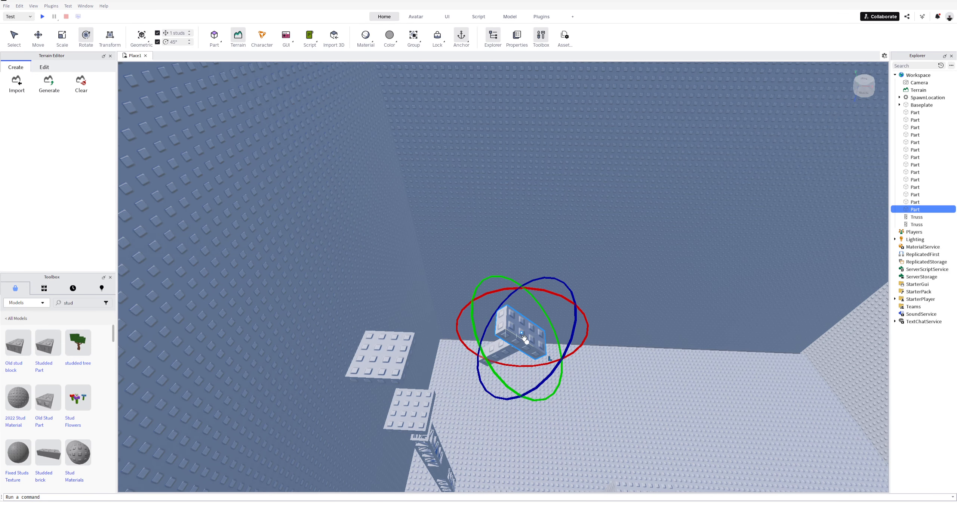
- Try to rotate the second studded part about its vertical axis beside the angled plank
key(a)
key(w)
key(d)
key(s)
key(w)
drag(600, 334, 543, 322)
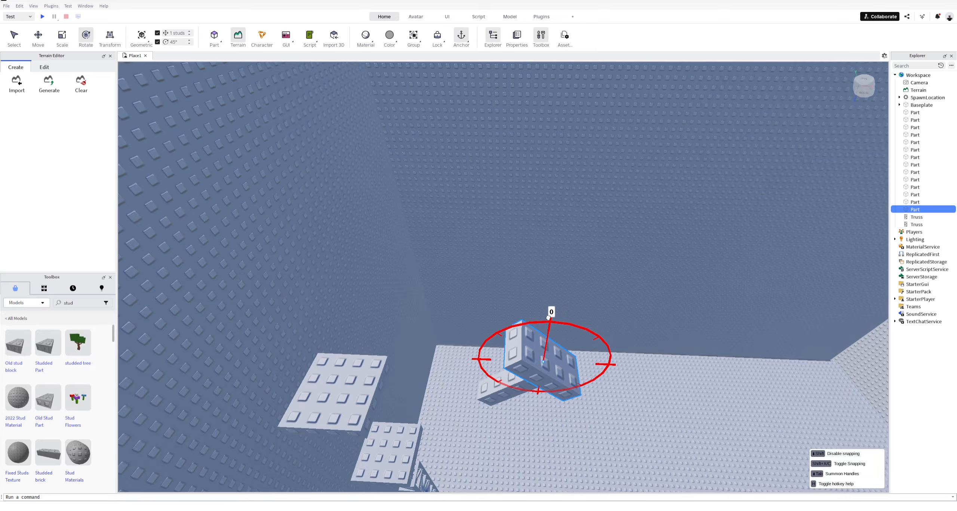
drag(466, 380, 581, 383)
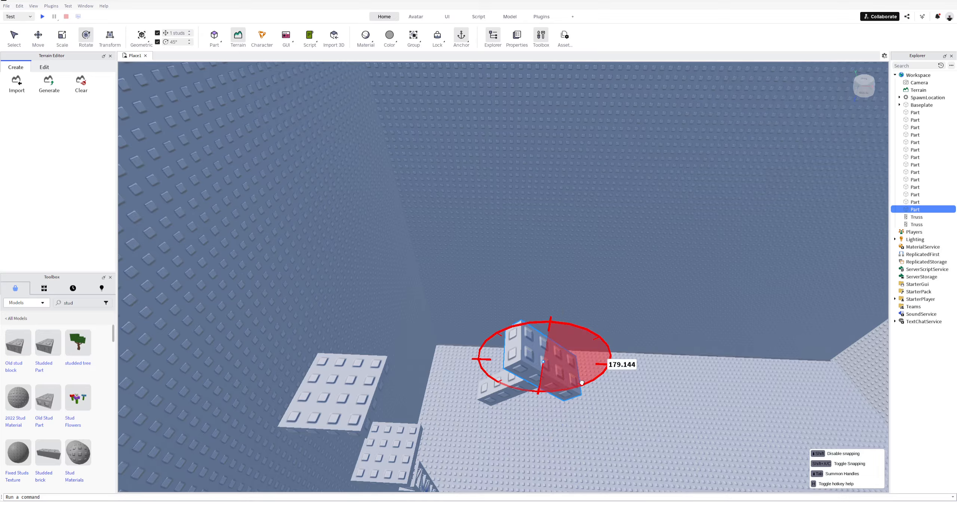
drag(455, 360, 455, 359)
right_drag(455, 359, 453, 349)
- Drag the second studded part back onto the upper platform and rotate it level with its studs facing up
drag(452, 349, 290, 395)
key(a)
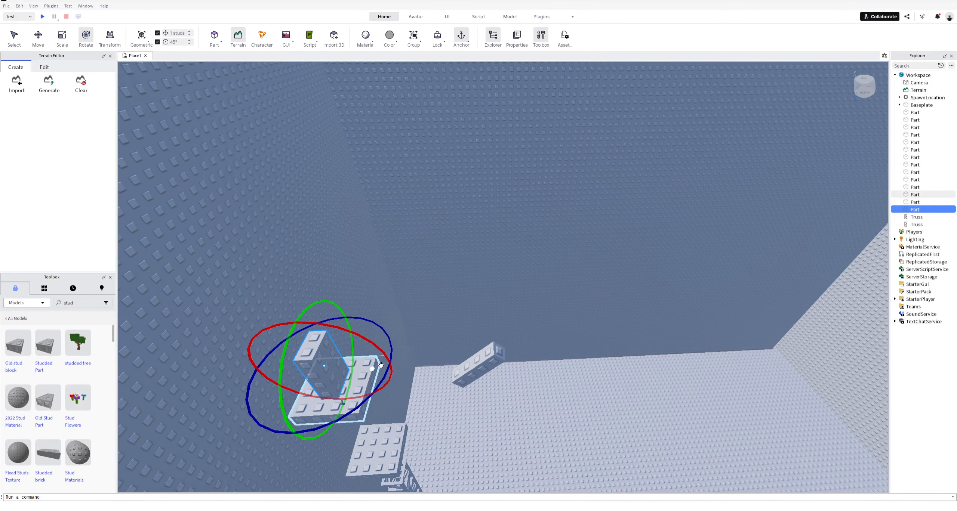
drag(350, 320, 278, 307)
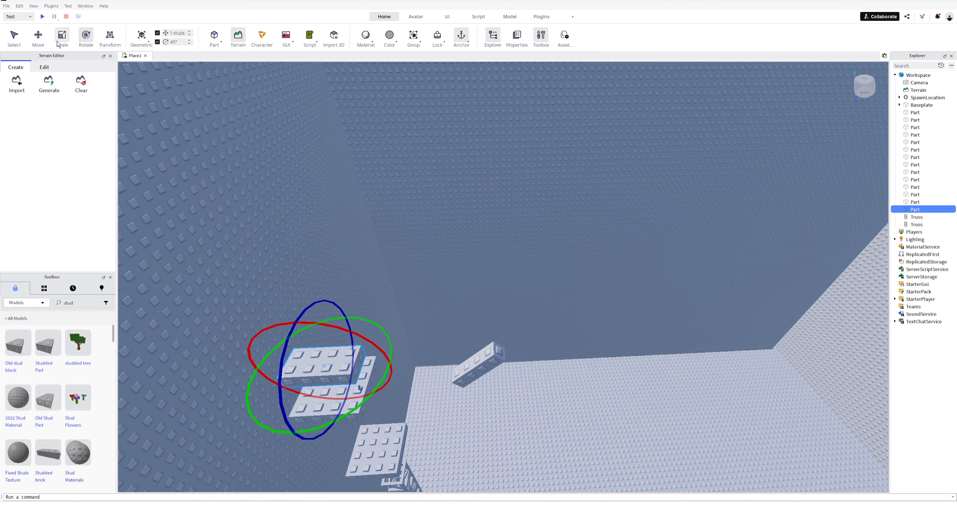
- Slide the levelled studded part 4 studs sideways off the upper platform toward the angled plank
click(41, 39)
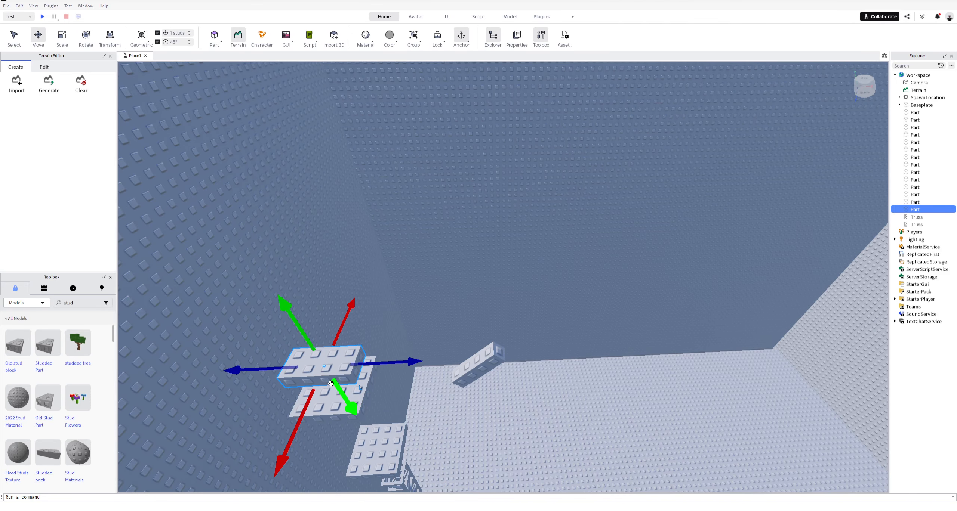
right_drag(330, 384, 553, 360)
key(a)
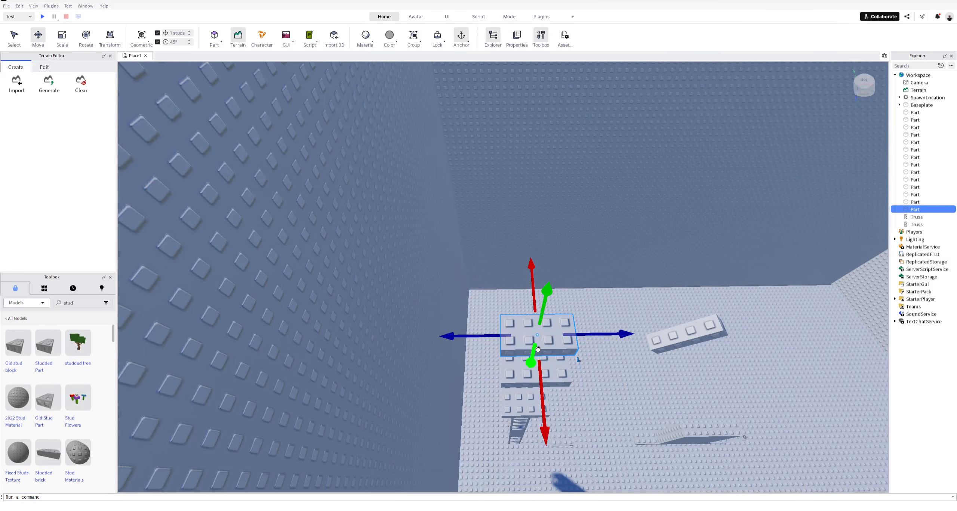
click(537, 349)
key(d)
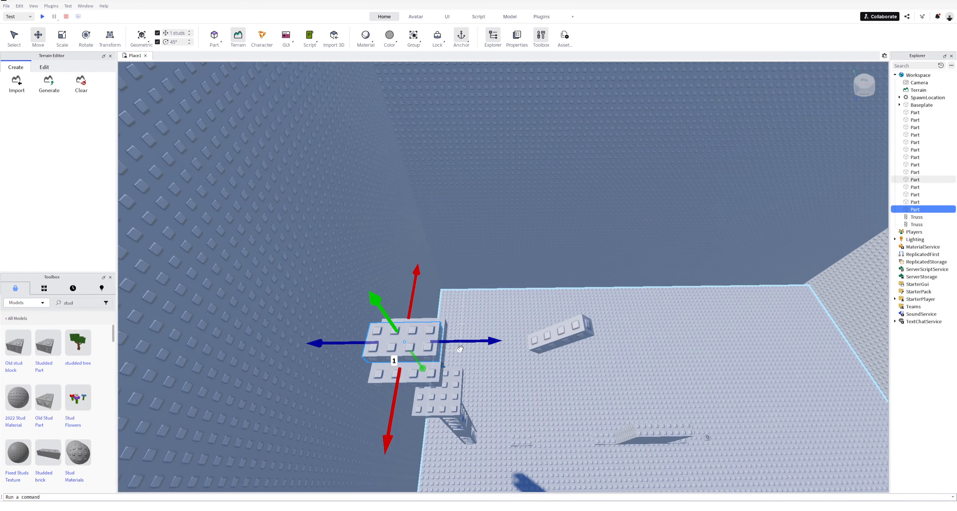
drag(460, 345, 586, 325)
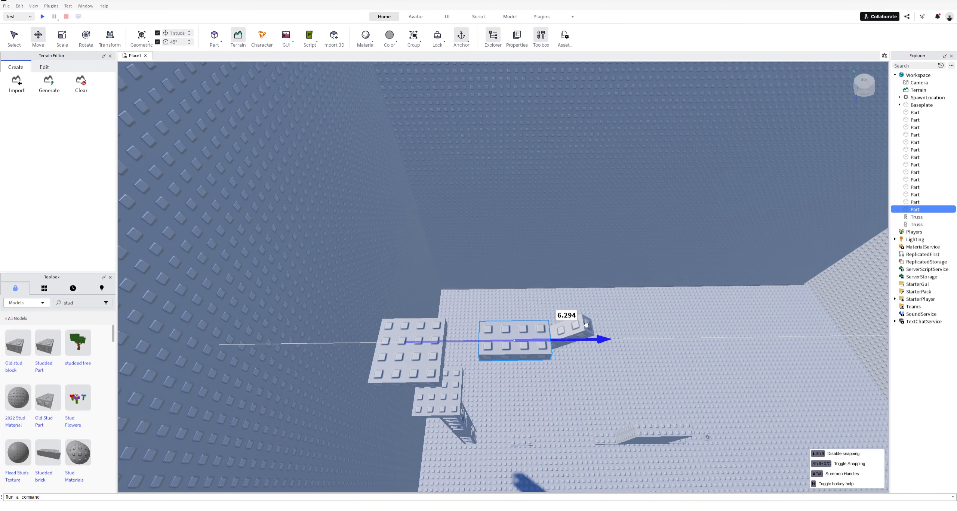
drag(642, 345, 472, 318)
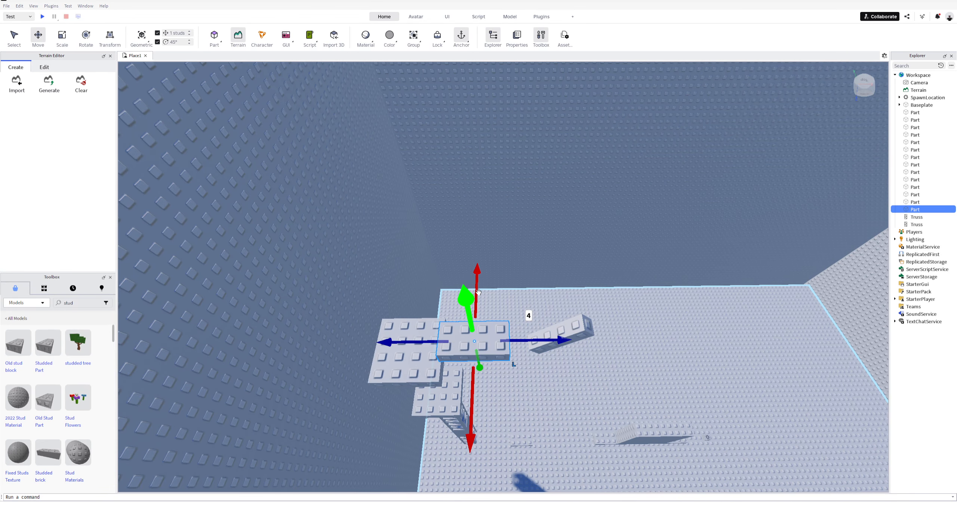
- Shift the level studded part past the angled plank until its side edge butts against the plank's far end
right_drag(478, 292, 477, 291)
drag(427, 249, 507, 255)
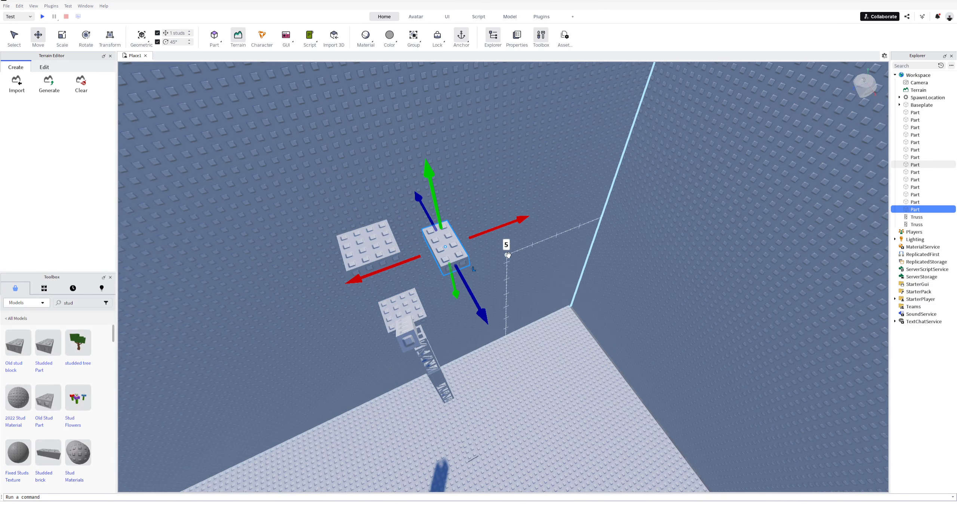
right_drag(497, 289, 493, 288)
mouse_move(561, 251)
mouse_down()
mouse_move(540, 271)
mouse_move(557, 264)
mouse_up()
right_drag(557, 264, 549, 269)
drag(518, 329, 521, 358)
drag(521, 279, 520, 262)
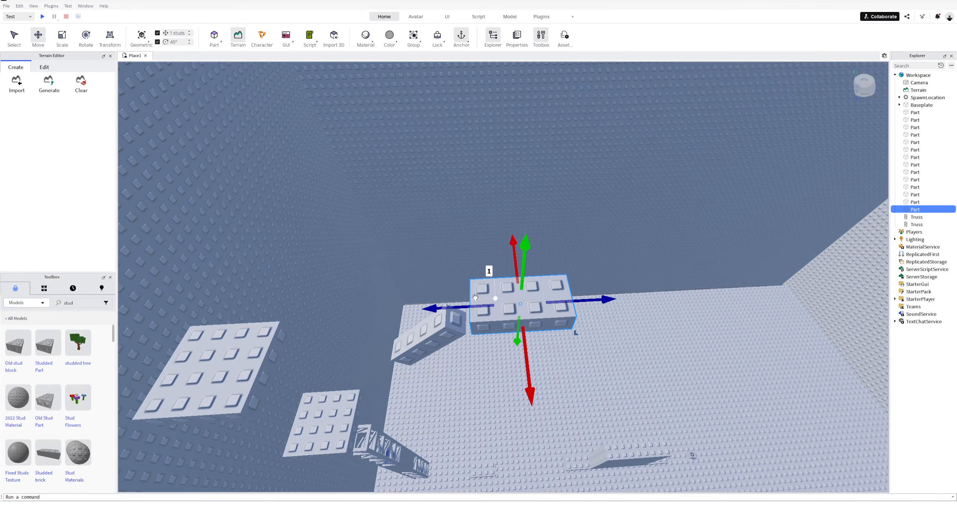
drag(458, 310, 436, 310)
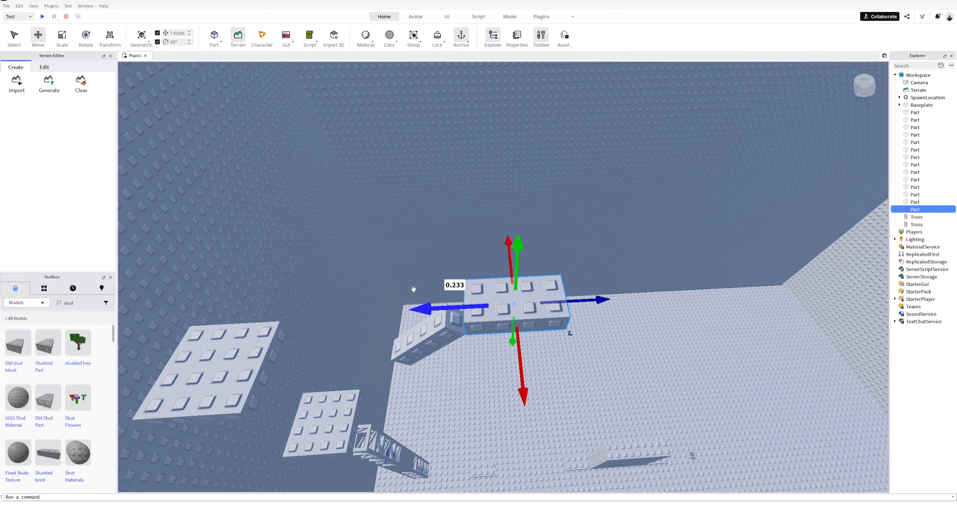
- Rotate the level studded part to follow the direction of the angled plank
click(62, 36)
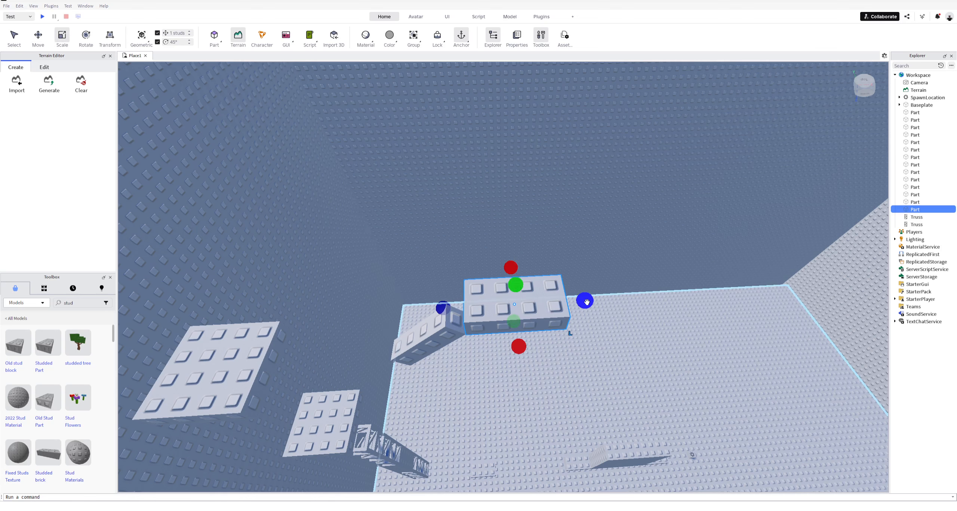
drag(580, 298, 572, 280)
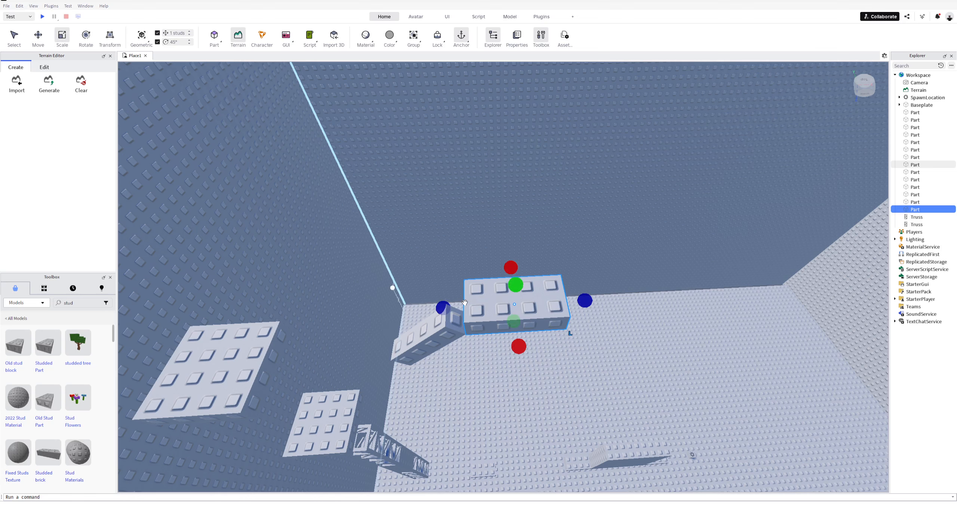
click(83, 37)
drag(582, 299, 563, 277)
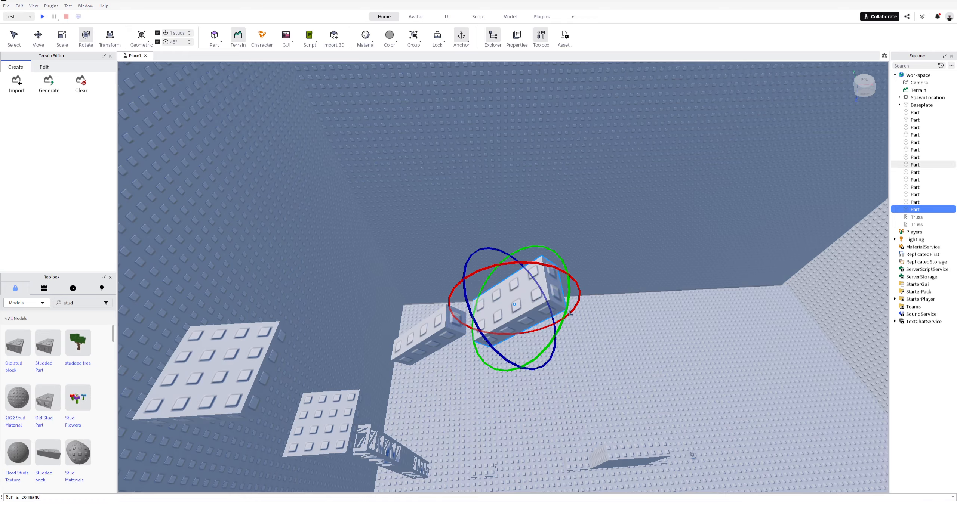
- Move the rotated studded part so its near end meets the far end of the angled plank
click(36, 35)
drag(514, 277, 526, 250)
drag(541, 324, 514, 352)
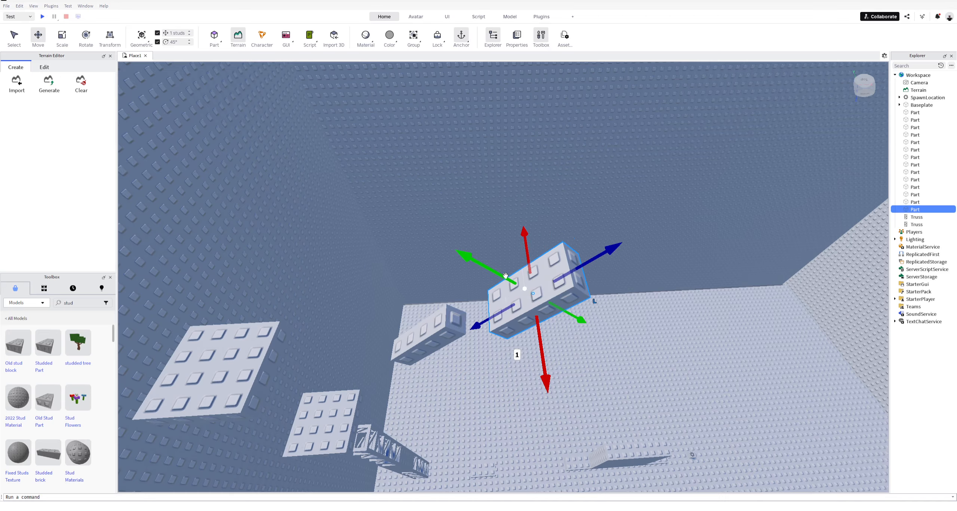
mouse_move(486, 266)
mouse_down()
mouse_move(501, 272)
mouse_move(478, 266)
mouse_up()
drag(488, 310, 462, 320)
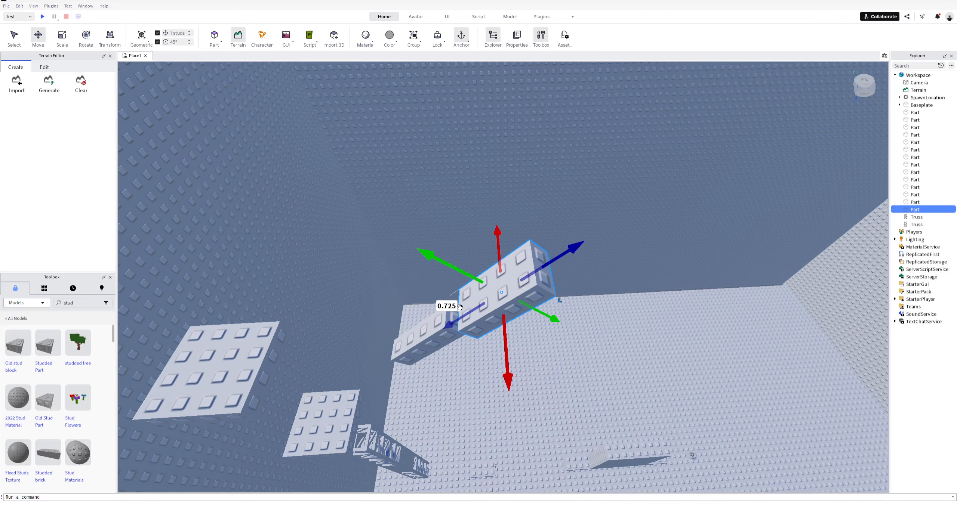
- Set the rotated part's last move distance to 0.7 studs and nudge the part toward the angled plank's end
click(454, 307)
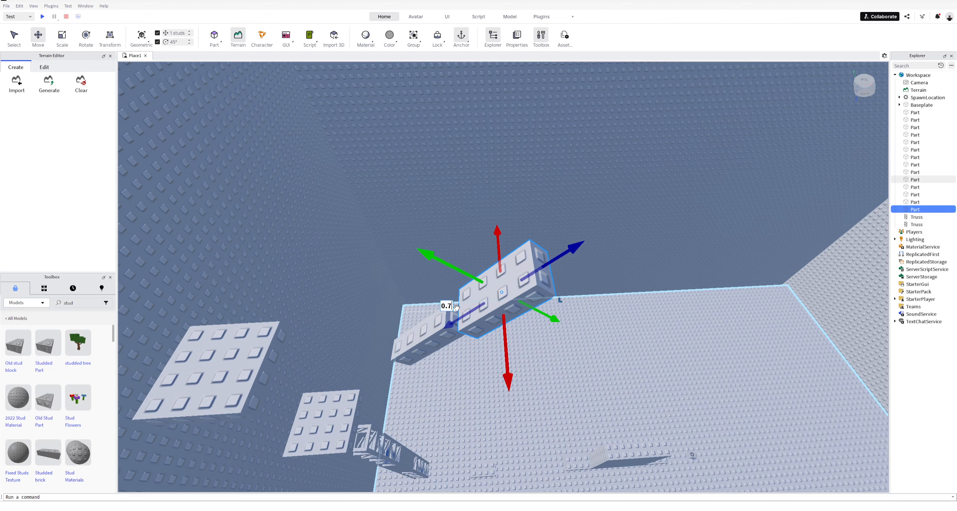
text(0.7)
key(Return)
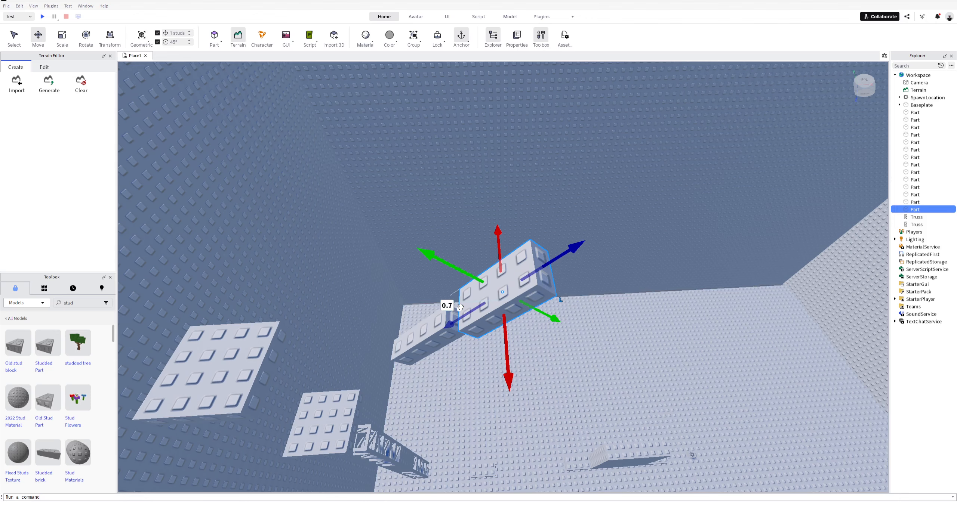
drag(463, 317, 452, 323)
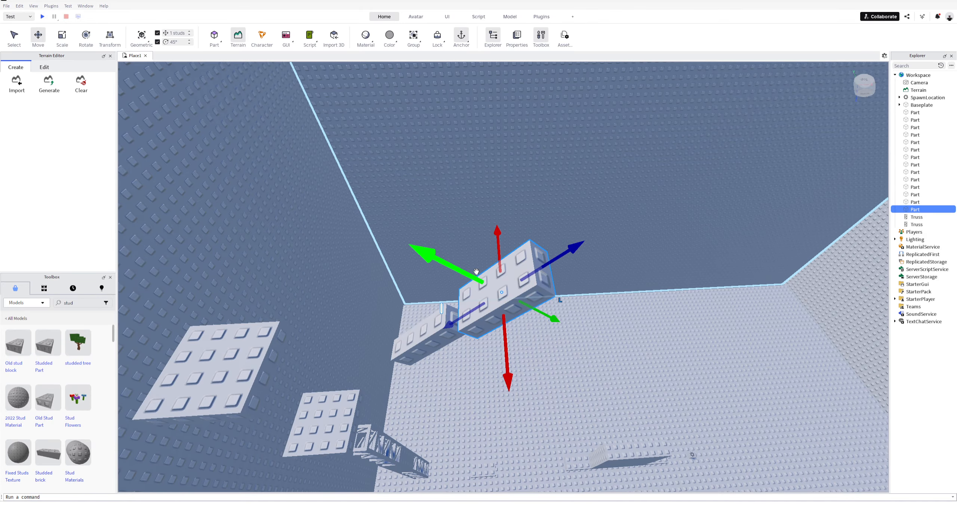
- Move the rotated studded part 0.5 studs perpendicular to its studded face to line it up with the angled plank
drag(466, 275, 446, 277)
right_drag(556, 340, 556, 339)
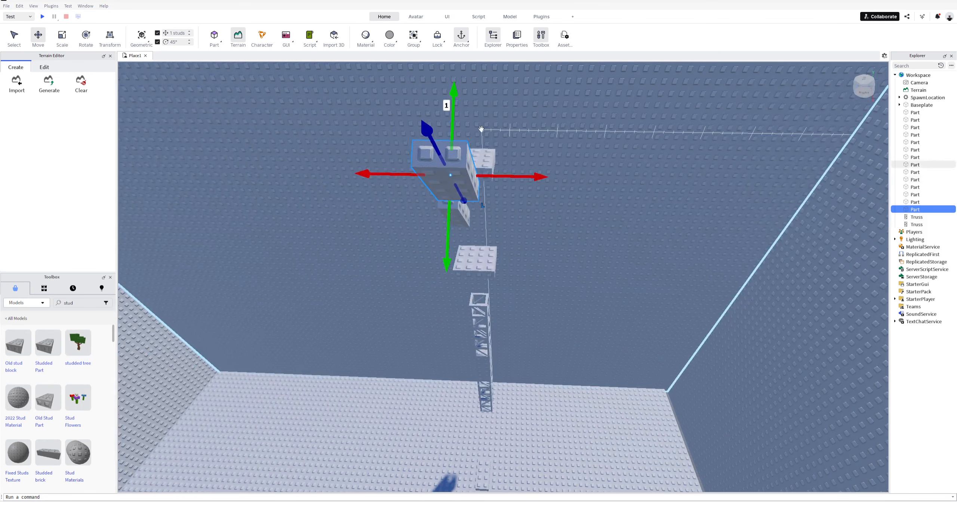
click(448, 106)
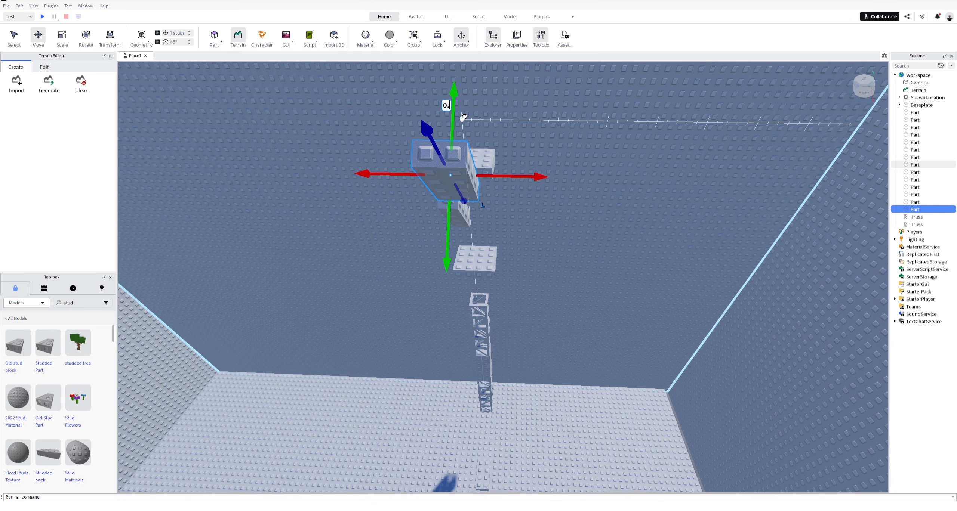
text(0.5)
key(Return)
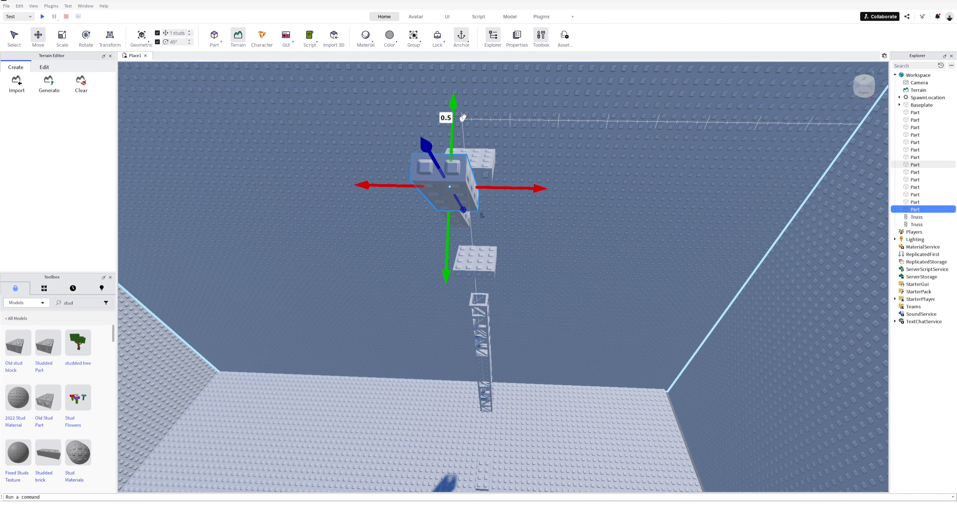
- Try to resize the rotated studded part across its width at the end of the angled plank
key(a)
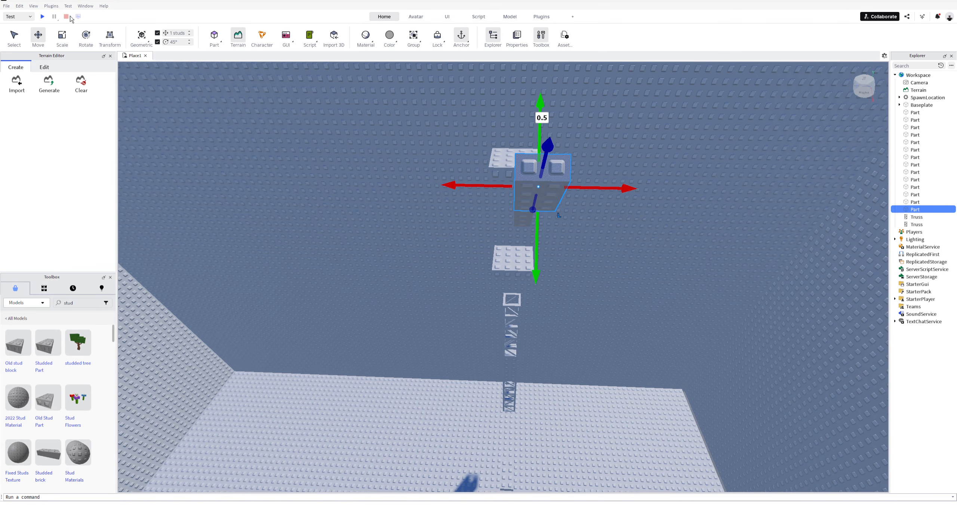
click(65, 39)
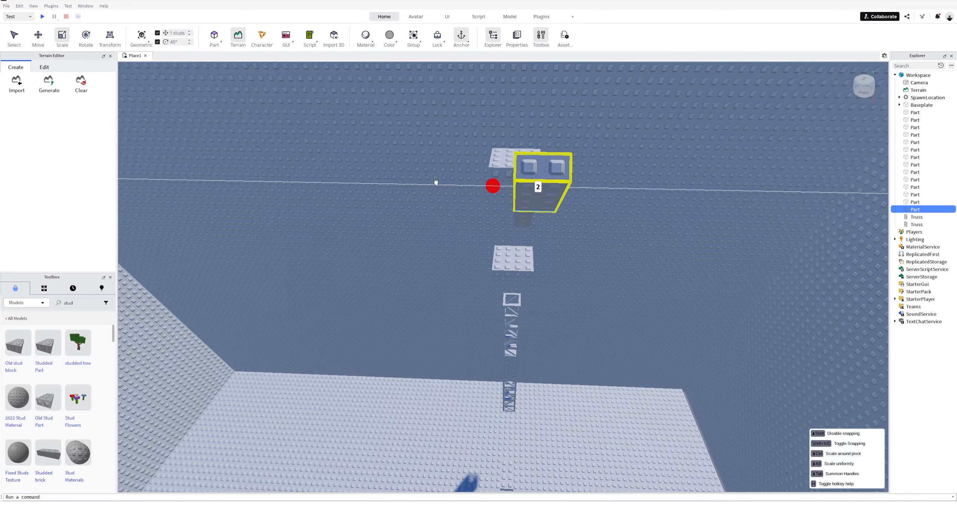
mouse_move(583, 188)
mouse_down()
mouse_move(619, 192)
mouse_move(599, 190)
mouse_up()
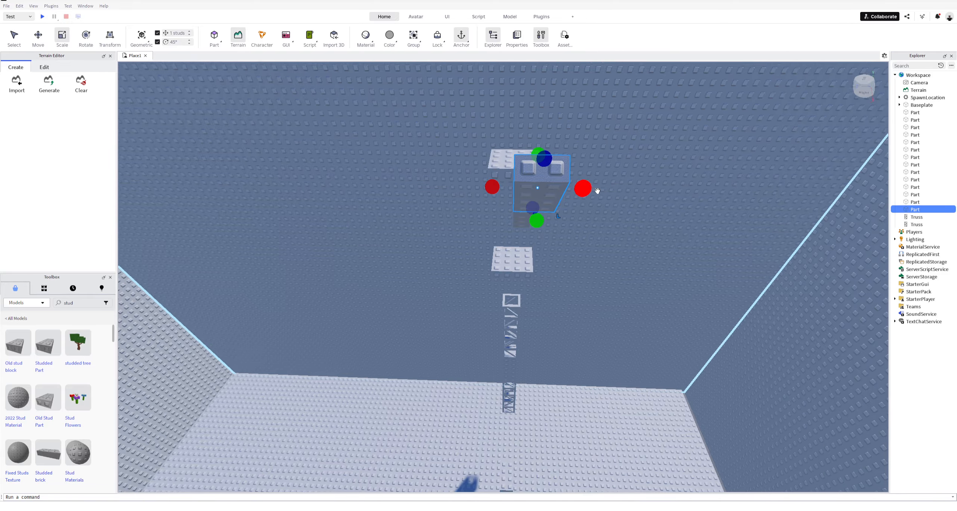
key(a)
right_drag(598, 190, 609, 192)
drag(523, 252, 541, 271)
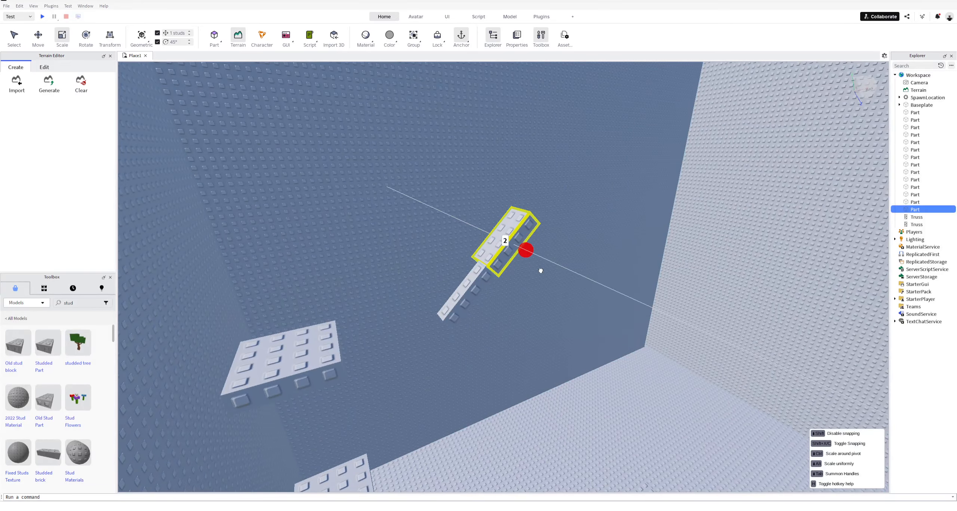
drag(592, 317, 575, 343)
right_drag(575, 343, 574, 343)
key(a)
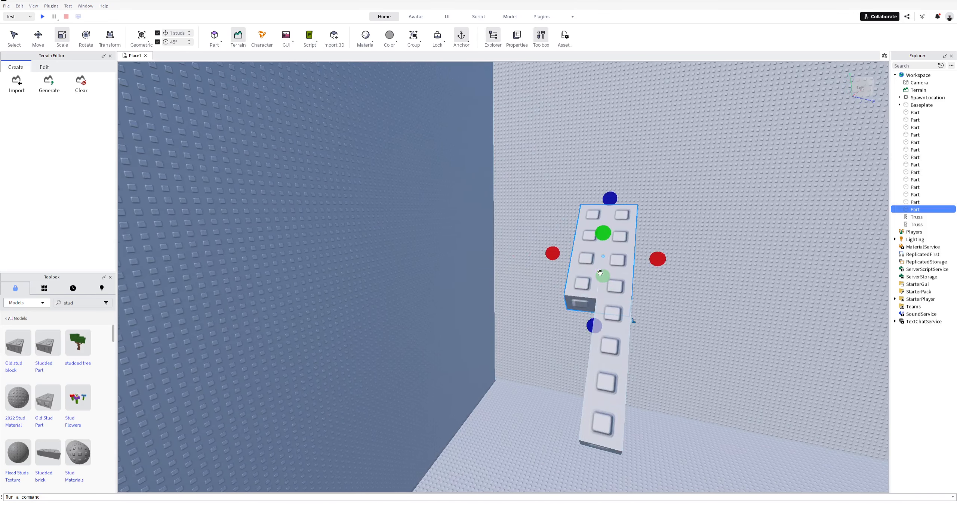
drag(613, 255, 624, 254)
drag(617, 285, 612, 300)
- Shift the narrow angled plank 0.5 studs sideways so it is centred on the wider studded part
right_drag(616, 293, 611, 300)
drag(611, 300, 513, 294)
right_drag(611, 299, 611, 300)
drag(514, 294, 421, 297)
right_drag(421, 297, 433, 296)
key(d)
key(a)
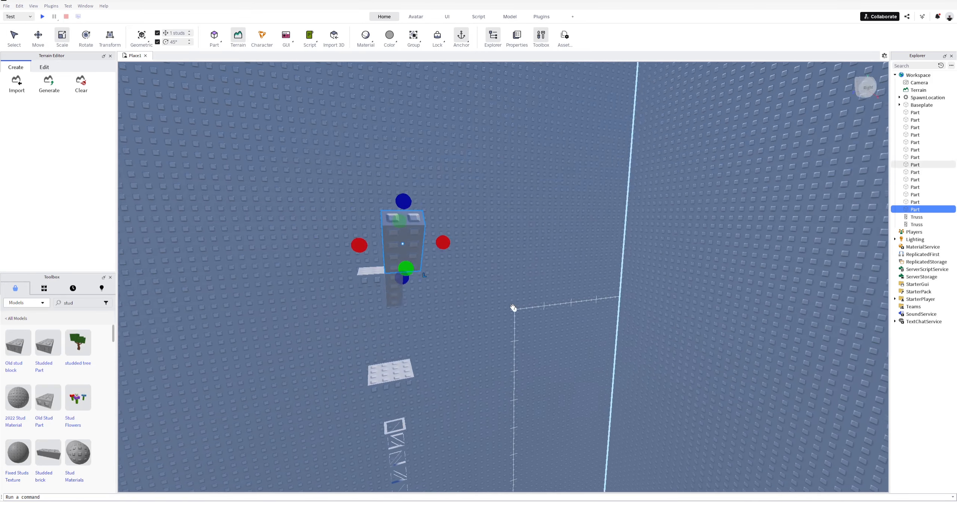
click(39, 38)
click(411, 293)
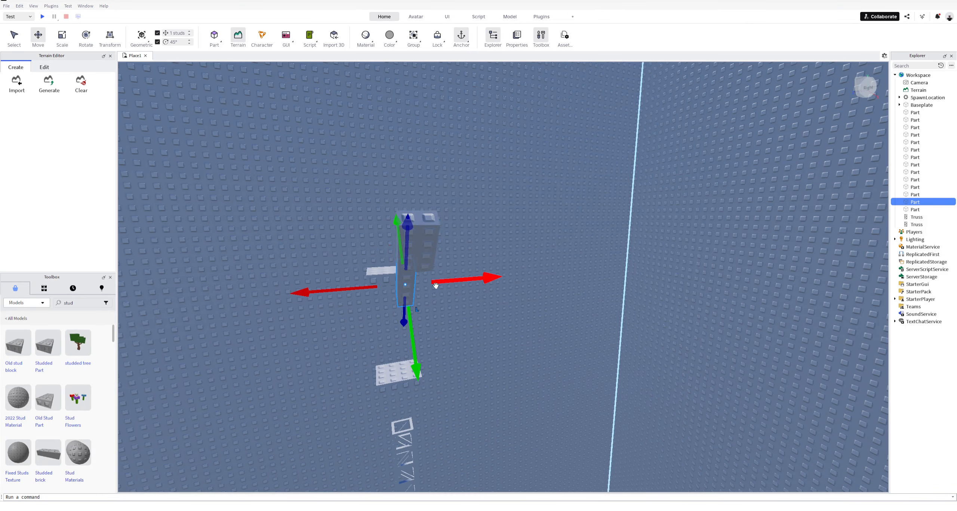
drag(436, 285, 388, 288)
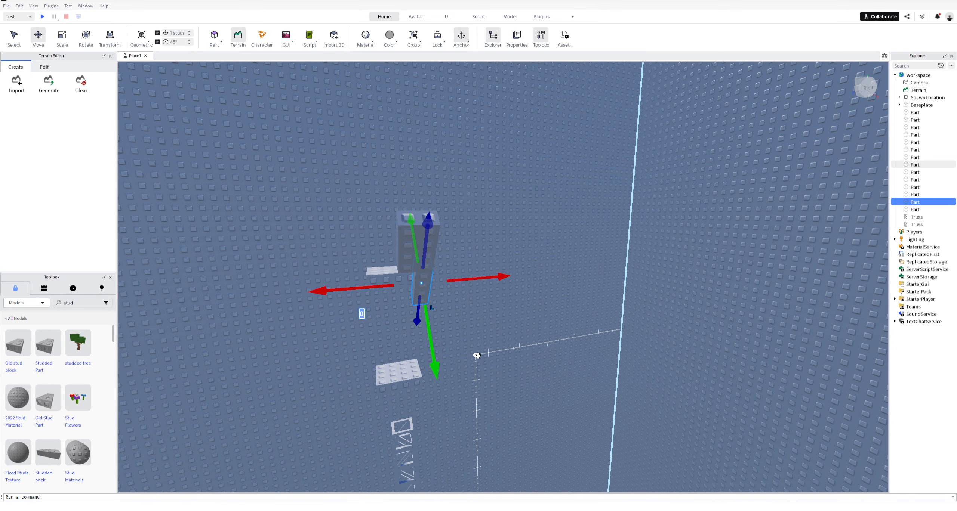
text(0.5)
key(Return)
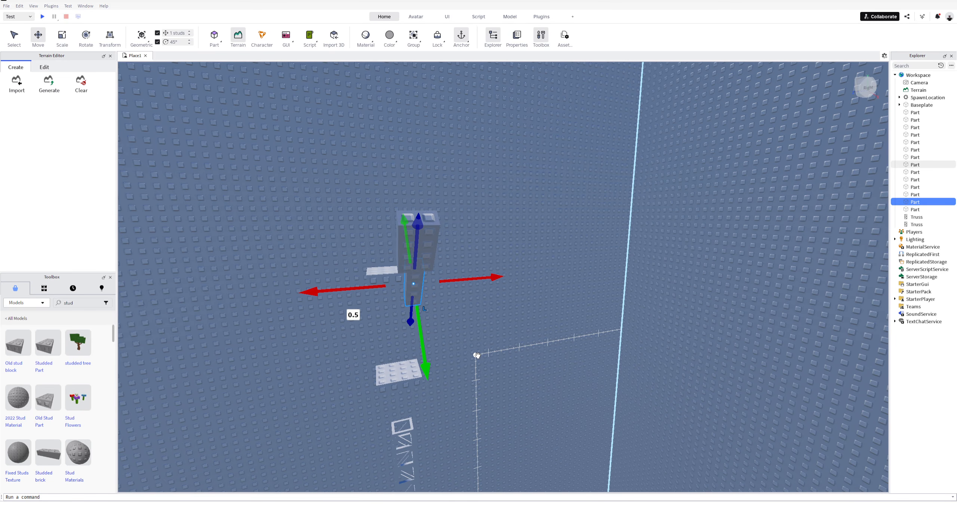
- Scale the wider studded part perpendicular to the plank's slope until it forms a tall wall at the plank's end
click(536, 333)
right_drag(536, 333, 547, 363)
click(546, 363)
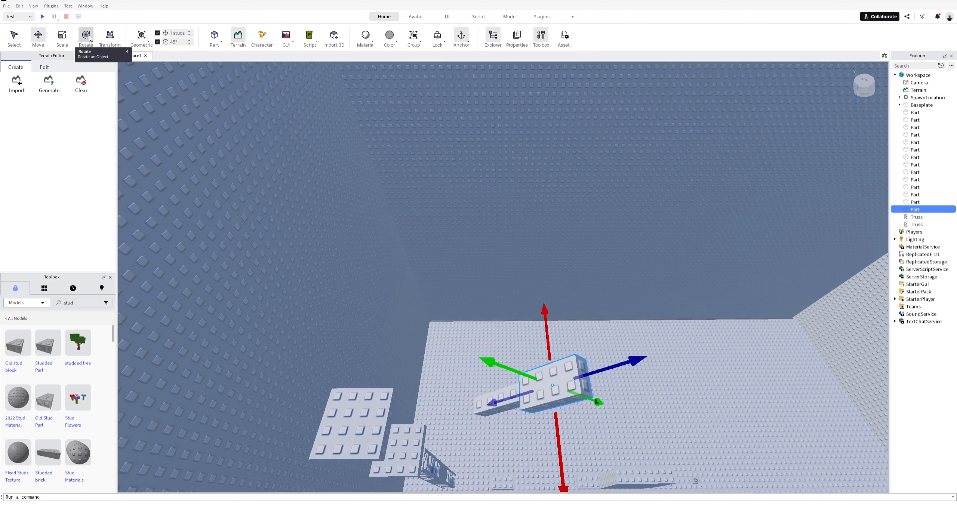
click(90, 38)
click(67, 35)
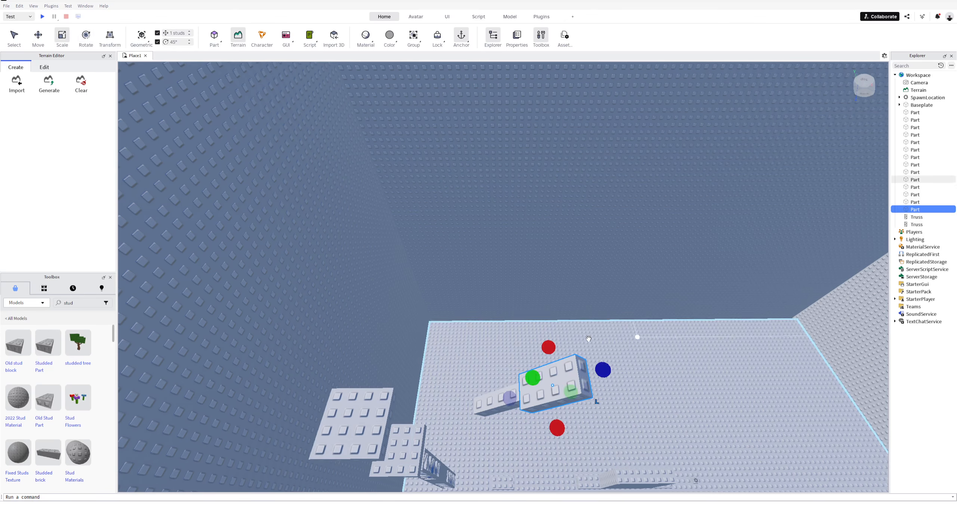
drag(554, 351, 452, 330)
right_drag(452, 330, 452, 330)
key(w)
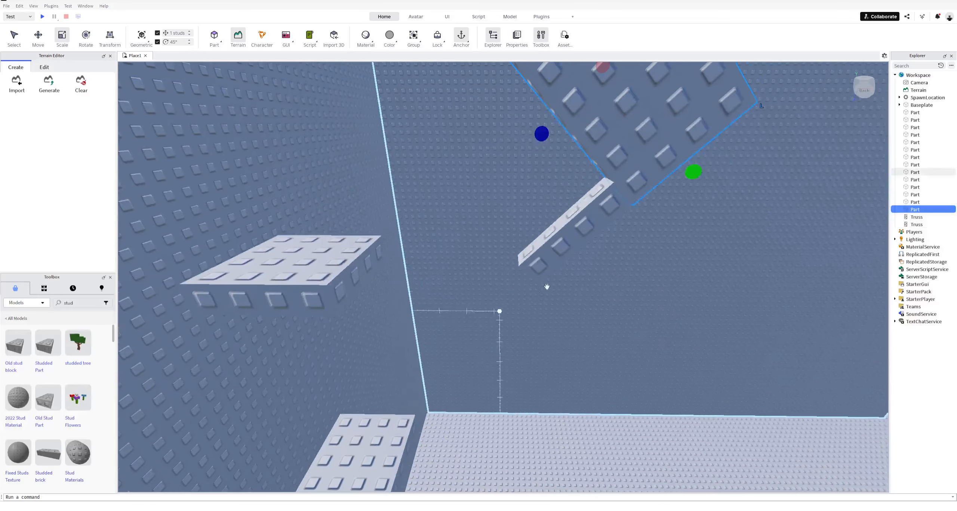
- Try to rotate the tall wall part in the plane of its large studded side
right_drag(604, 207, 609, 207)
key(s)
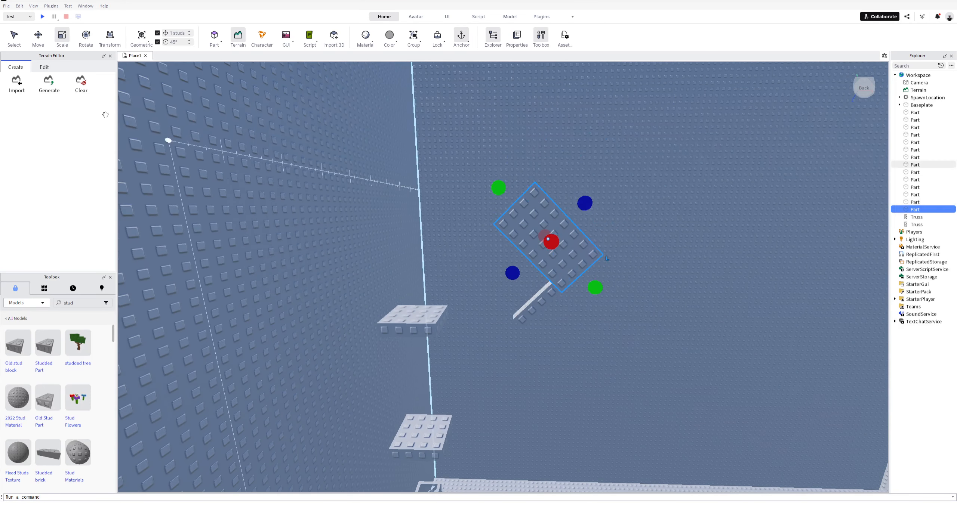
click(86, 39)
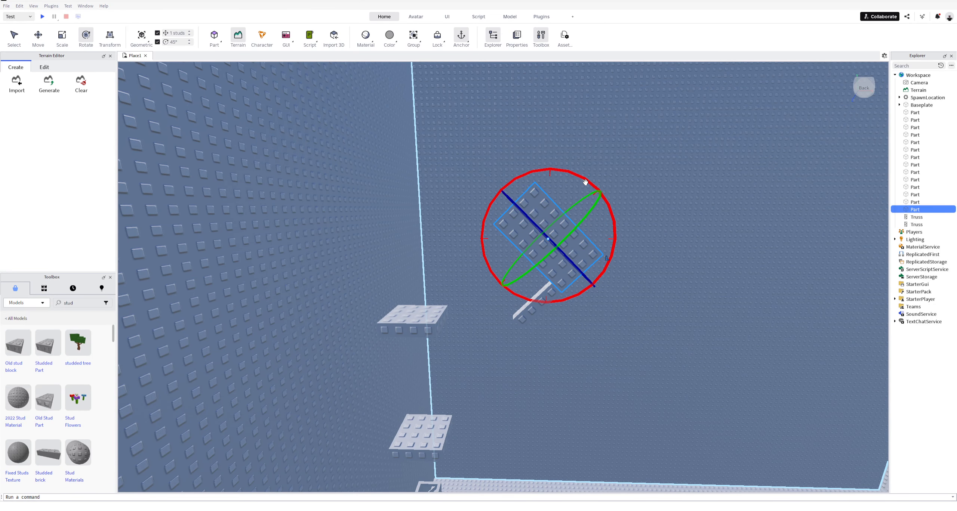
drag(592, 183, 592, 182)
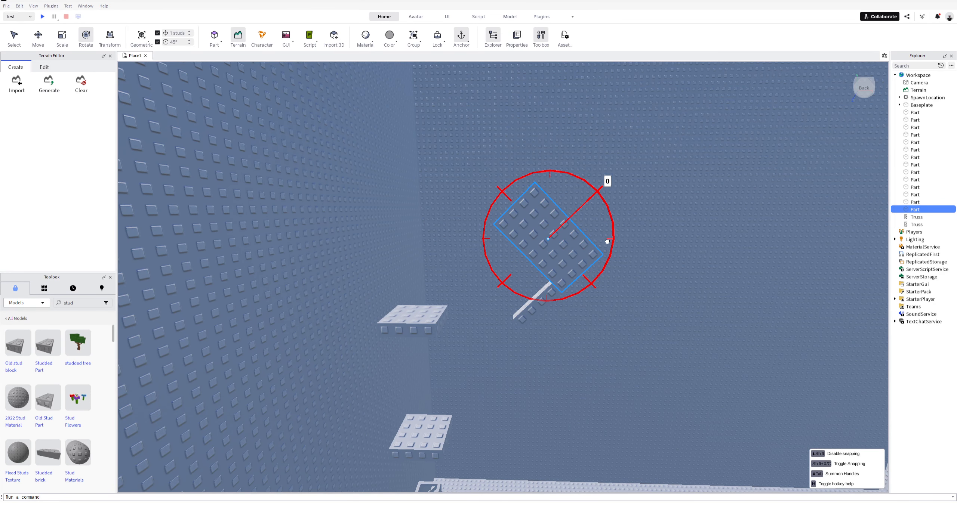
drag(607, 242, 602, 196)
drag(613, 240, 478, 296)
drag(484, 231, 572, 186)
drag(605, 230, 603, 192)
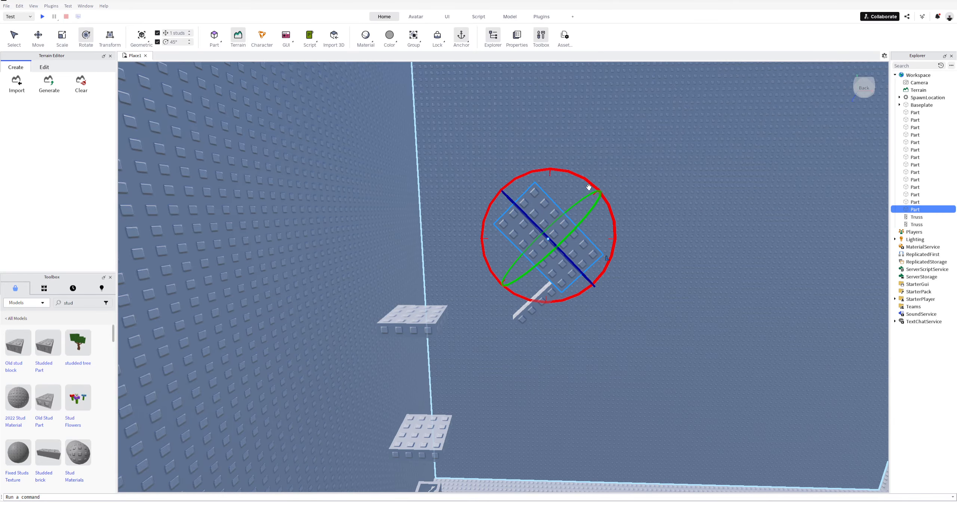
click(598, 189)
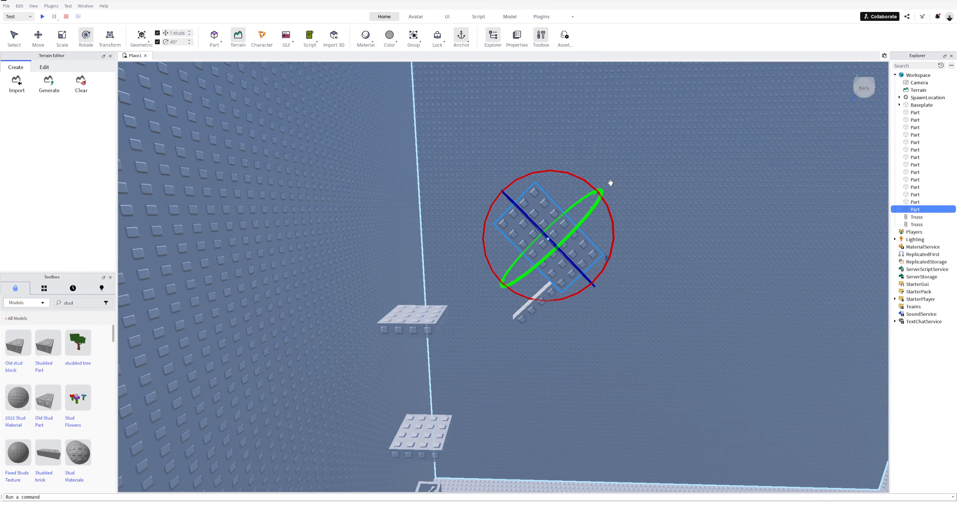
key(w)
right_drag(609, 242, 599, 259)
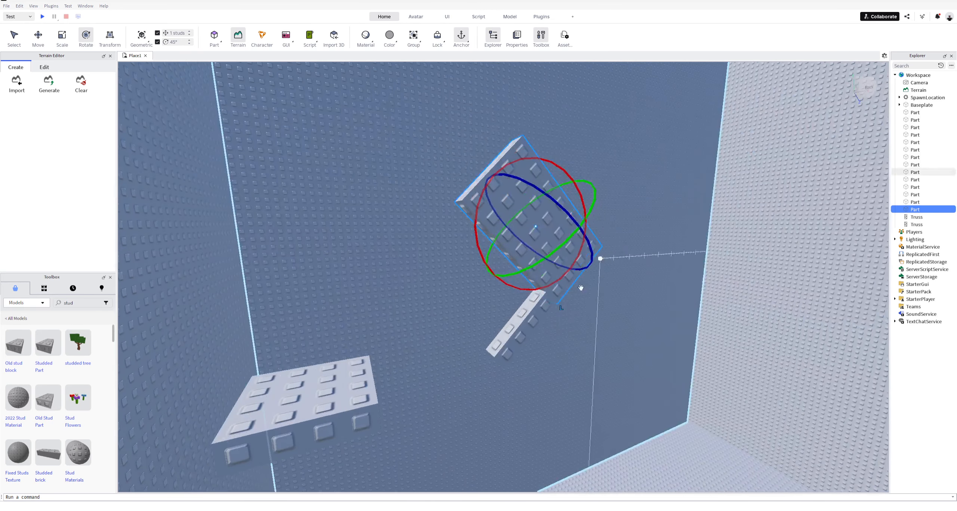
click(526, 319)
drag(470, 304, 468, 276)
click(573, 224)
scroll(575, 236, down, 3)
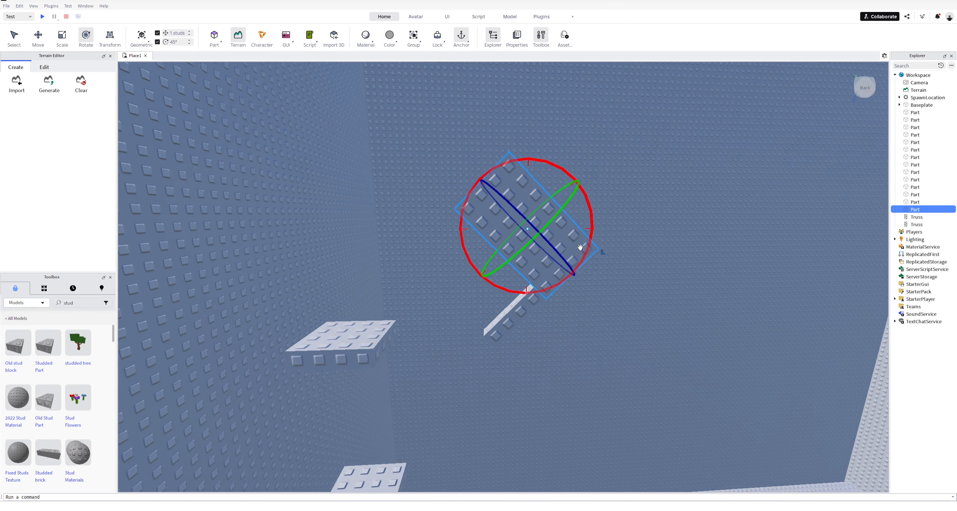
- Lengthen the tall wall part to about 6 studs in the direction of the plank
right_drag(580, 247, 284, 190)
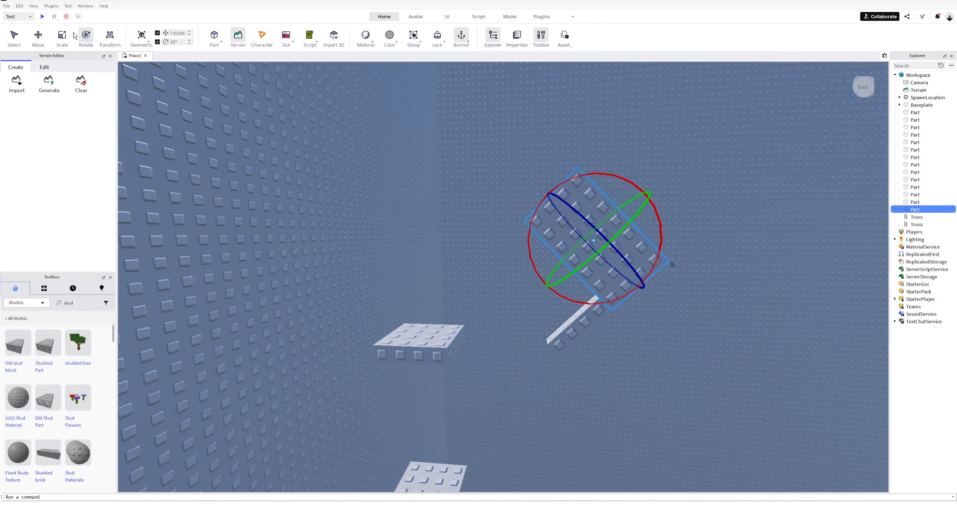
click(62, 35)
drag(637, 199, 679, 185)
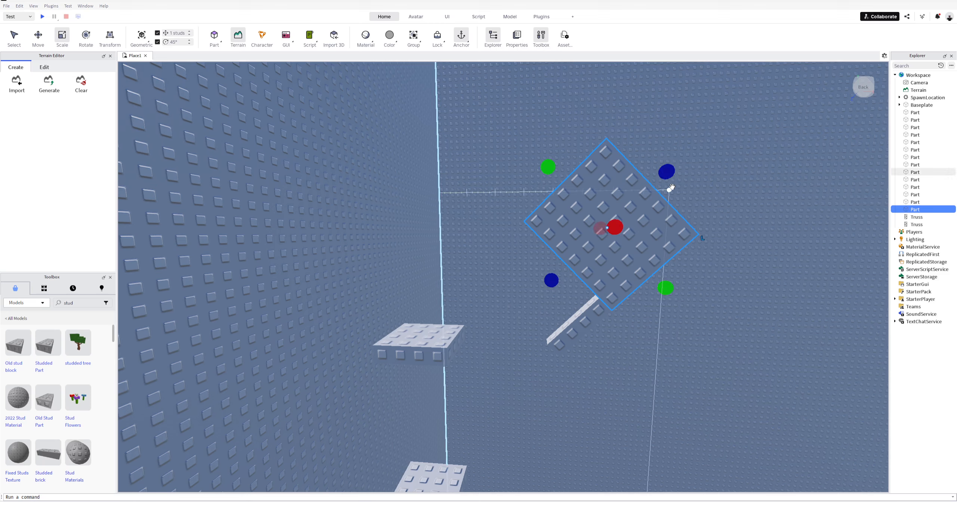
- Rotate the tall wall part and the attached plank to a much shallower slope, keeping them joined
click(87, 36)
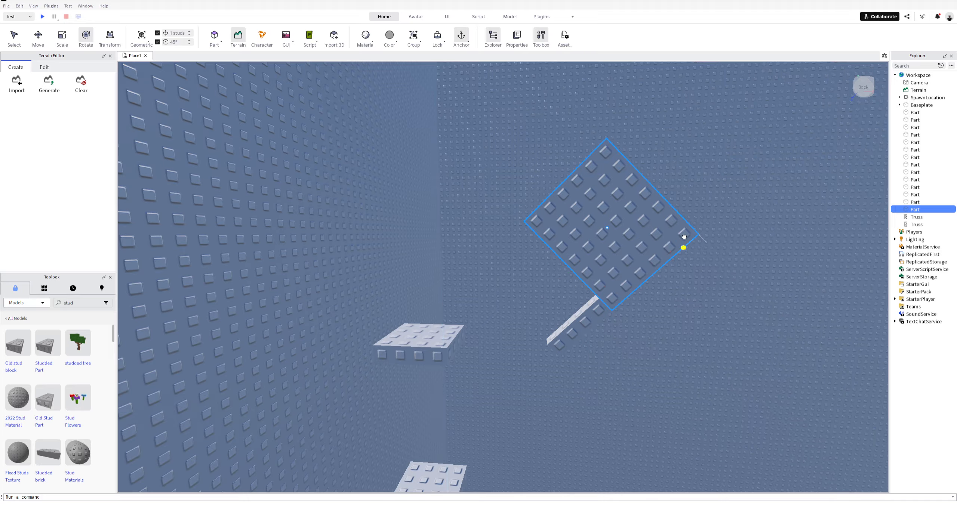
drag(672, 212, 672, 213)
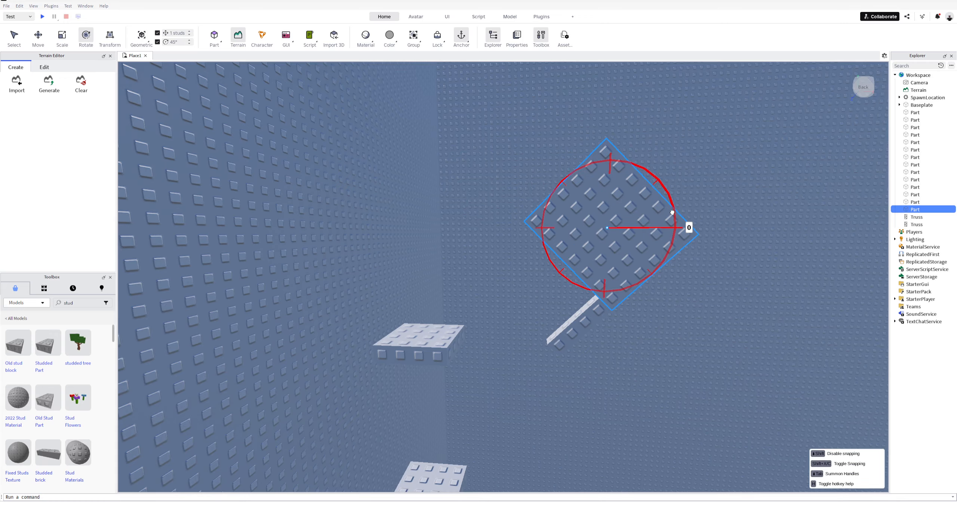
right_click(672, 212)
key(Escape)
drag(674, 221, 678, 257)
drag(584, 322, 561, 288)
right_drag(564, 290, 561, 289)
drag(560, 289, 574, 302)
right_drag(560, 288, 574, 301)
drag(574, 302, 621, 320)
right_drag(622, 320, 628, 303)
- Examine the tilted wall part and plank from several distances against the platforms below
key(d)
click(592, 233)
key(d)
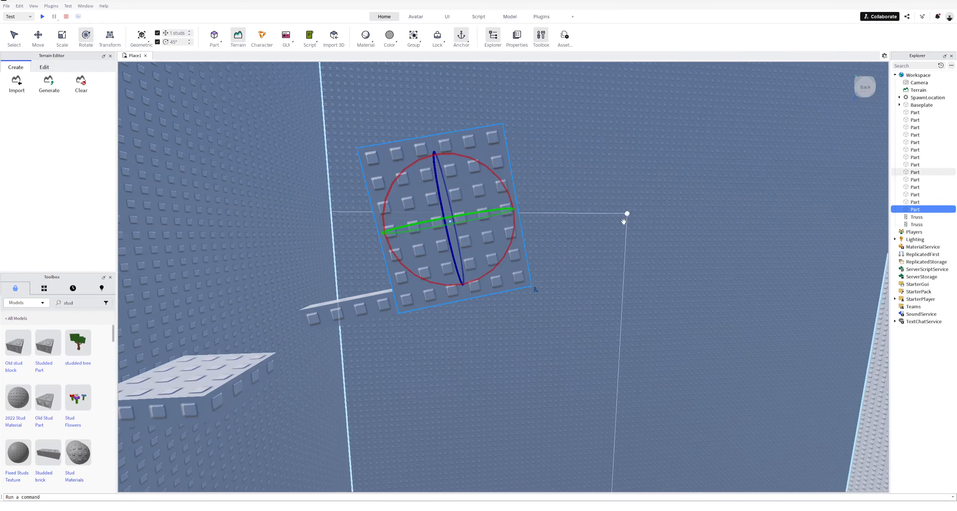
key(s)
key(a)
key(w)
click(684, 299)
key(s)
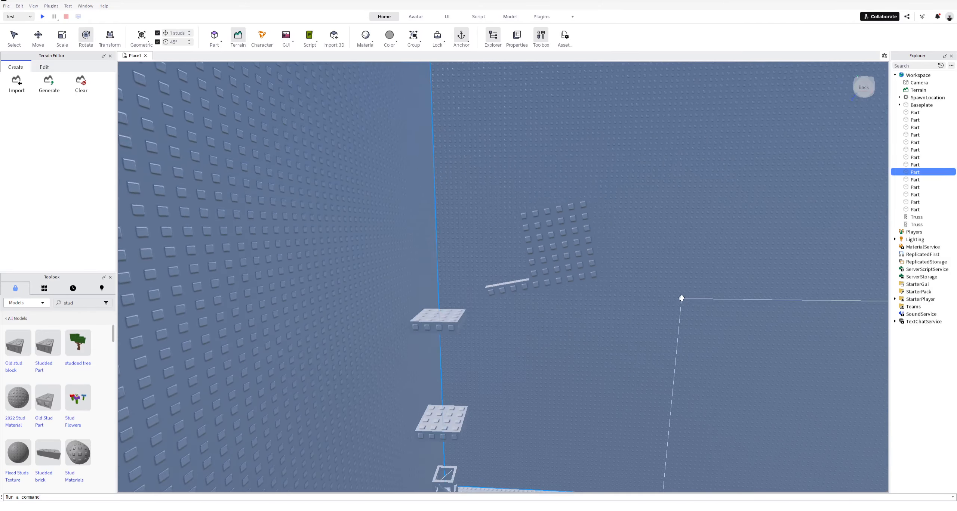
right_drag(681, 298, 682, 295)
key(w)
key(s)
key(d)
key(a)
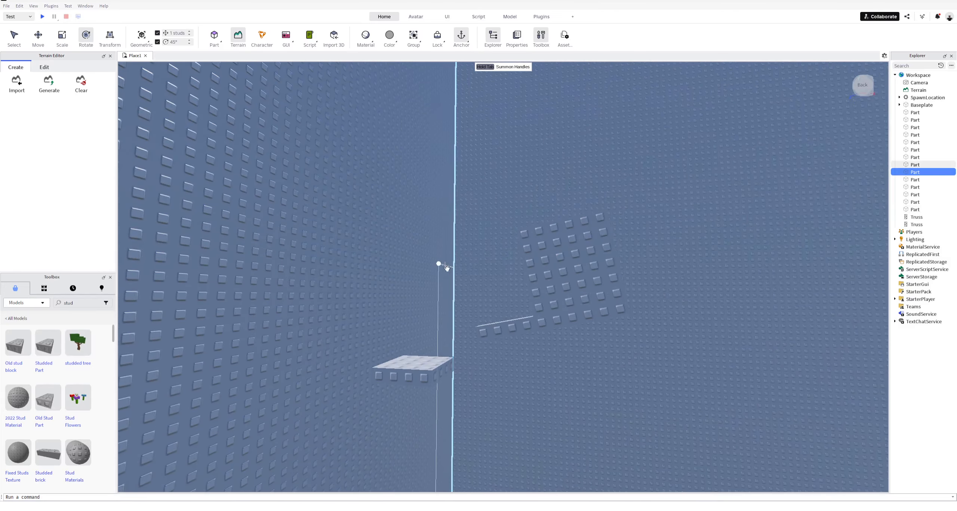
key(w)
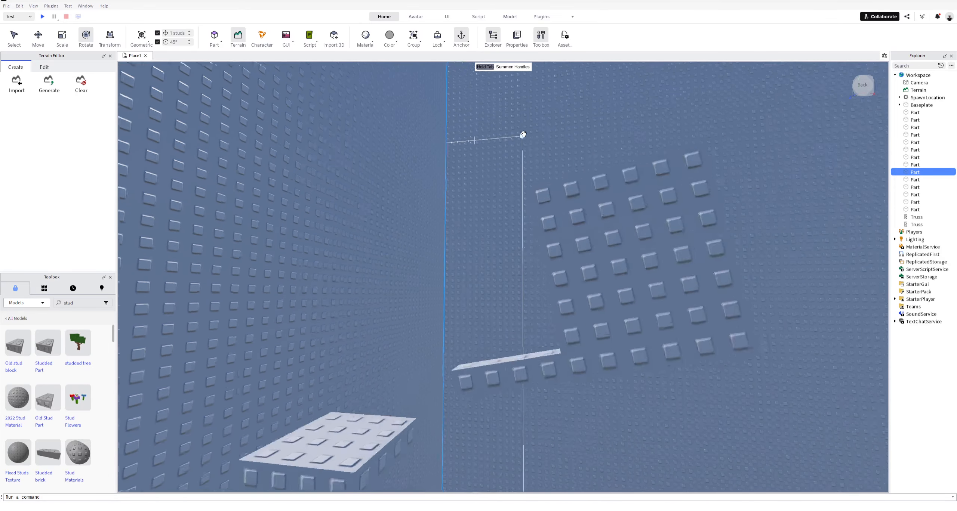
key(s)
key(a)
right_drag(524, 135, 525, 135)
key(w)
key(s)
key(d)
key(a)
key(w)
key(s)
key(s)
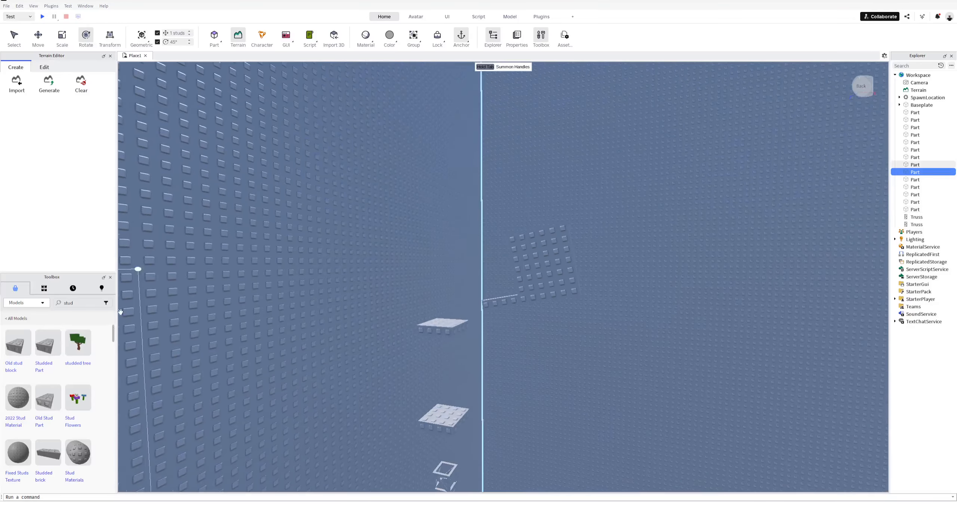
- Add a copy of the studded plank at the bottom edge of the tilted wall part
drag(549, 334, 499, 289)
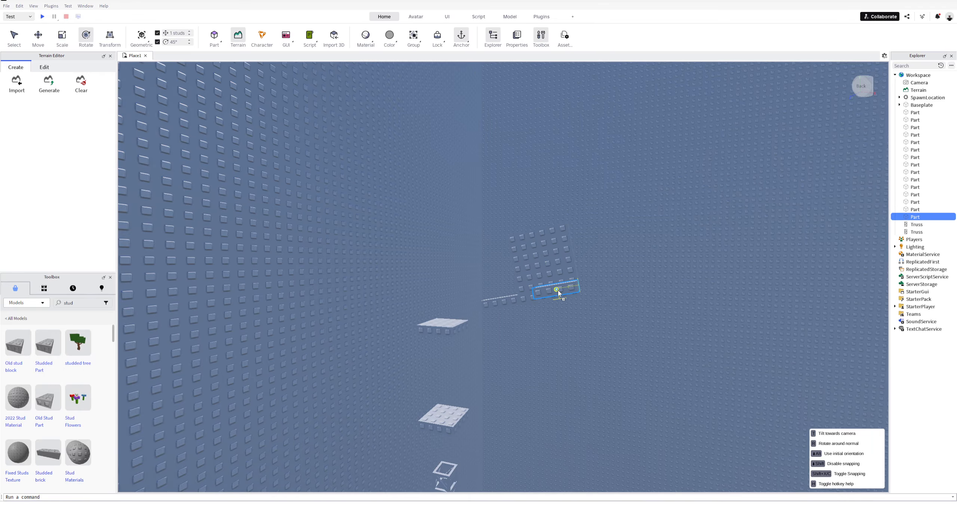
drag(557, 290, 556, 290)
right_drag(557, 290, 594, 284)
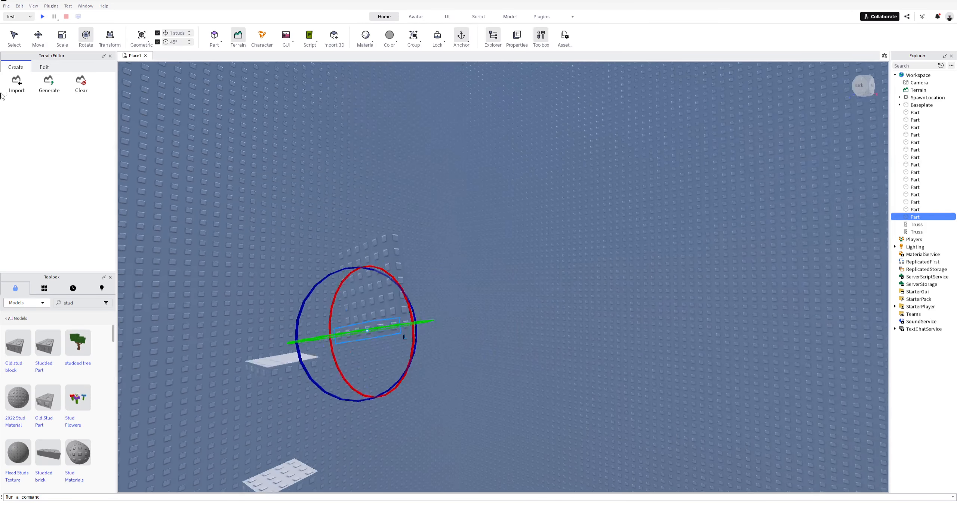
- Move the copied plank along the slope until its near end meets the wall part's far bottom corner
click(35, 37)
right_drag(560, 239, 505, 246)
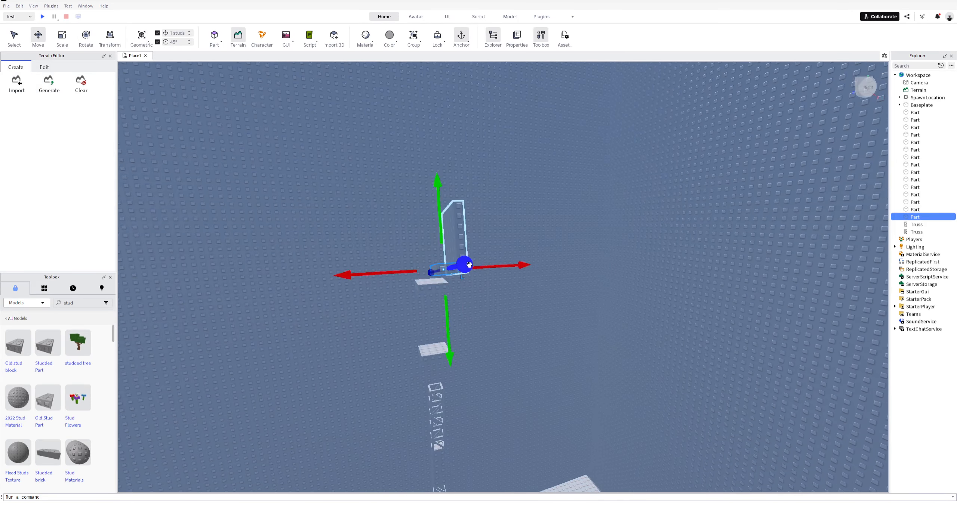
drag(465, 266, 484, 267)
key(w)
right_drag(484, 267, 517, 275)
drag(537, 321, 506, 326)
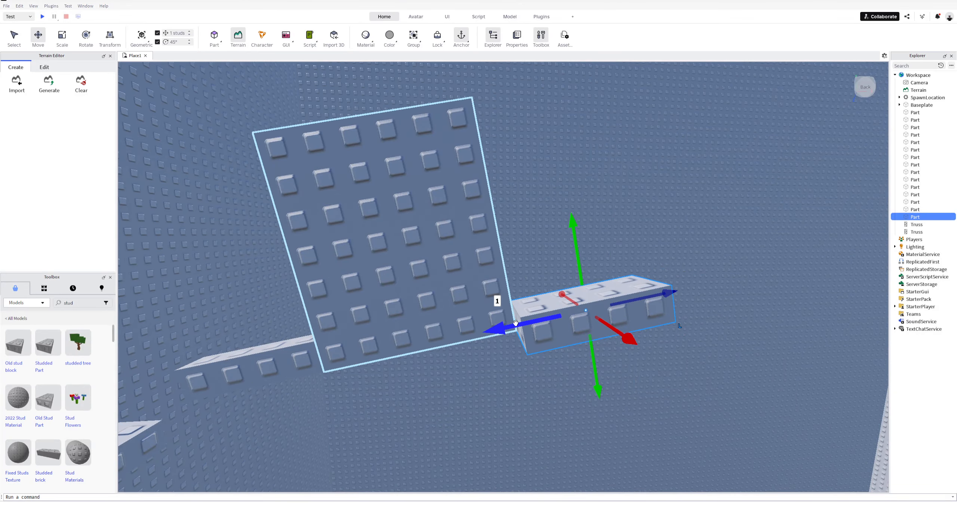
- Scale down the width of the copied studded plank from the side that sticks out past the tilted wall part
right_drag(506, 327, 471, 324)
key(d)
key(s)
key(a)
drag(413, 337, 427, 337)
key(s)
key(a)
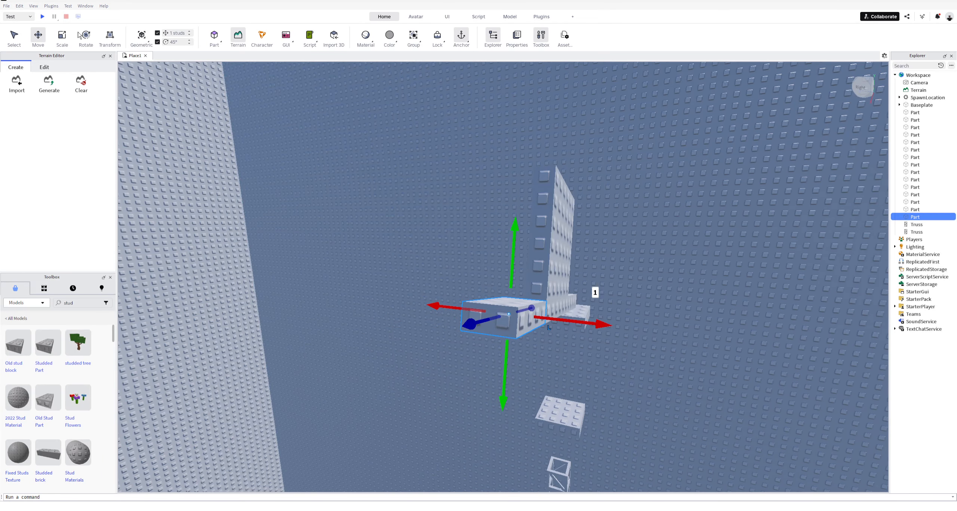
click(67, 38)
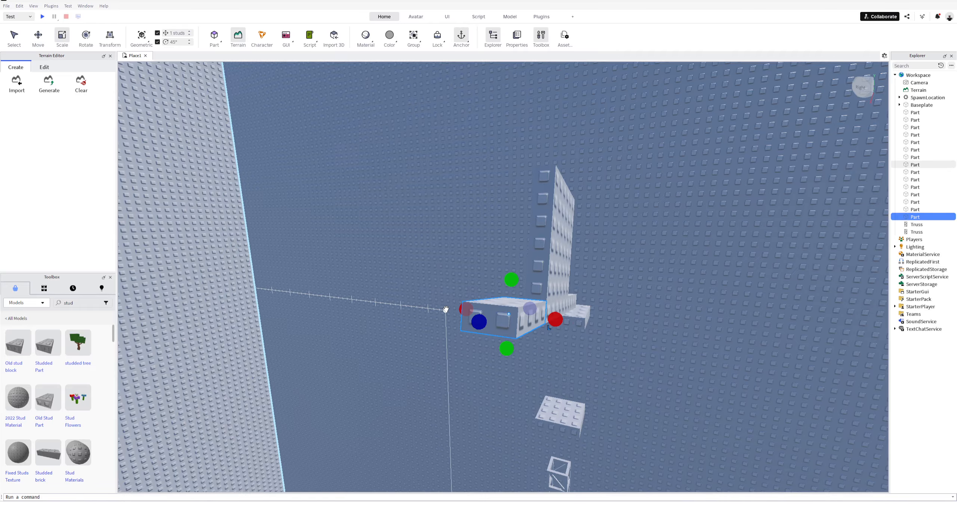
drag(455, 310, 469, 316)
- Stretch the tilted studded wall part upward from its top edge so it becomes considerably taller
key(d)
right_drag(528, 293, 528, 293)
right_drag(537, 294, 543, 294)
key(d)
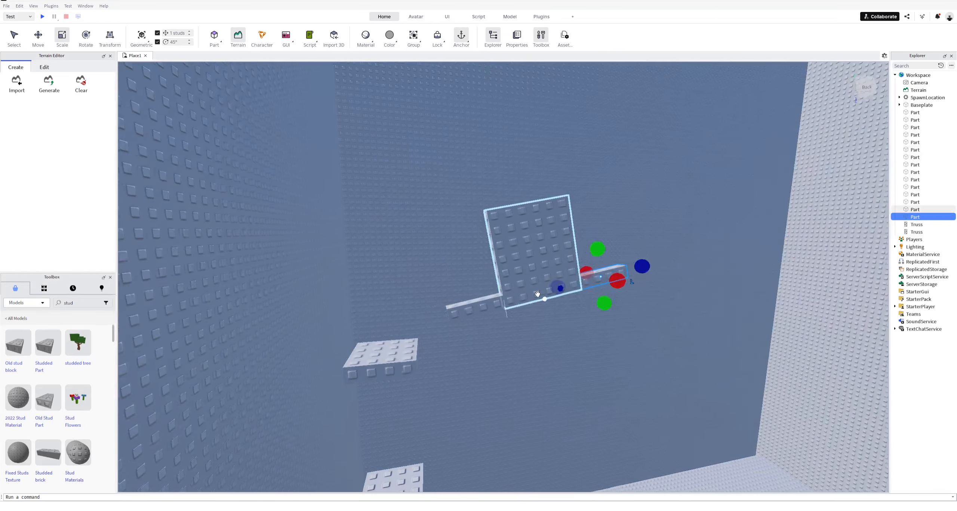
click(504, 213)
drag(516, 174, 490, 109)
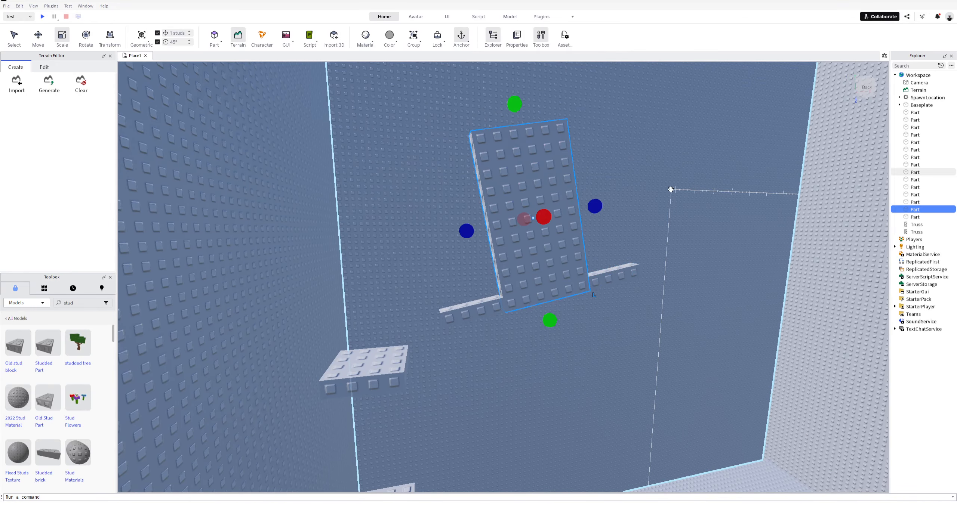
- Look over the climbing obstacles inside the tower from farther away and switch to OBS Studio
scroll(671, 188, down, 1)
click(609, 196)
right_drag(611, 195, 611, 195)
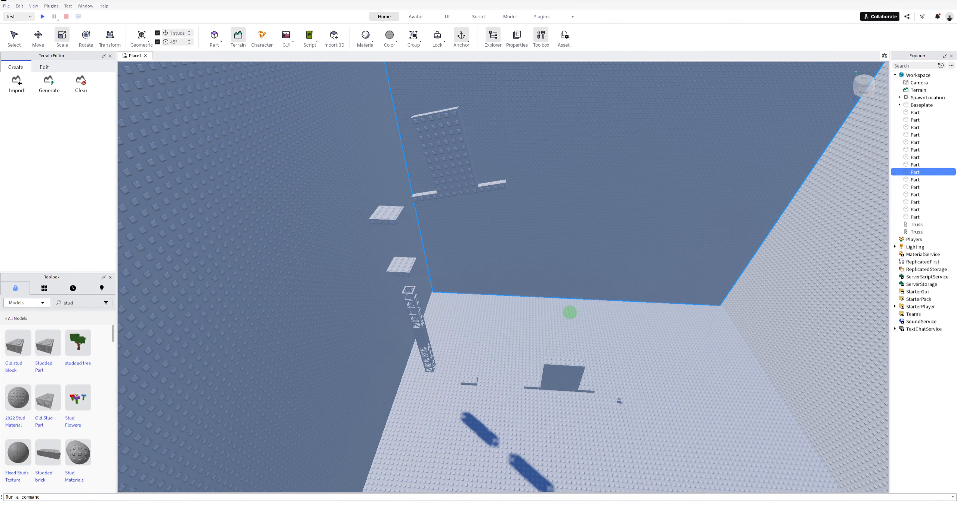
click(598, 480)
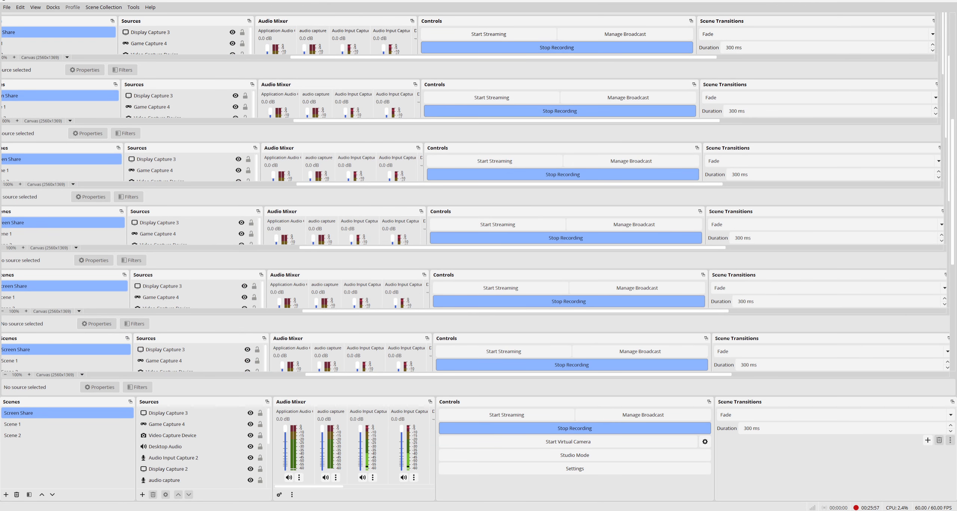